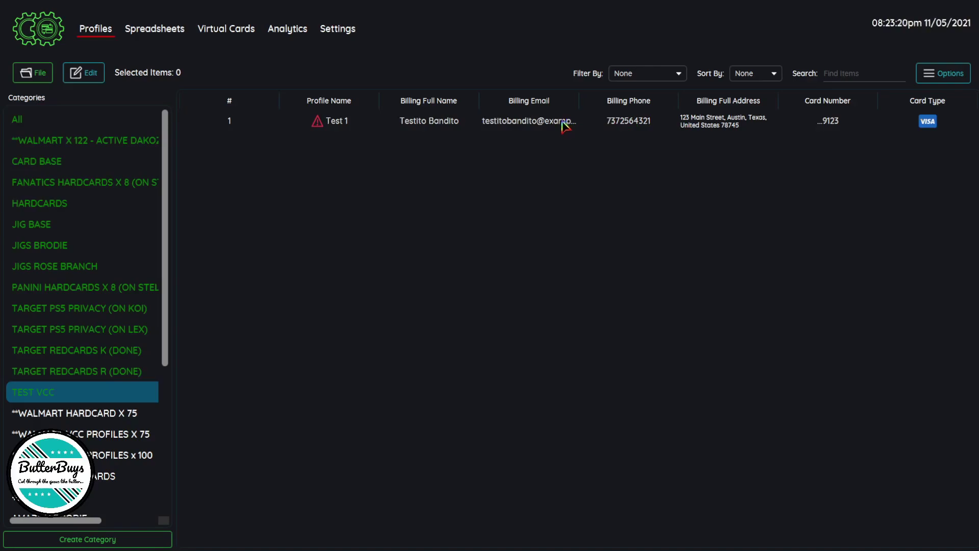
# Step: Select the Test 1 profile and open Mass Edit/Jig for the selected profile
pyautogui.click(542, 124)
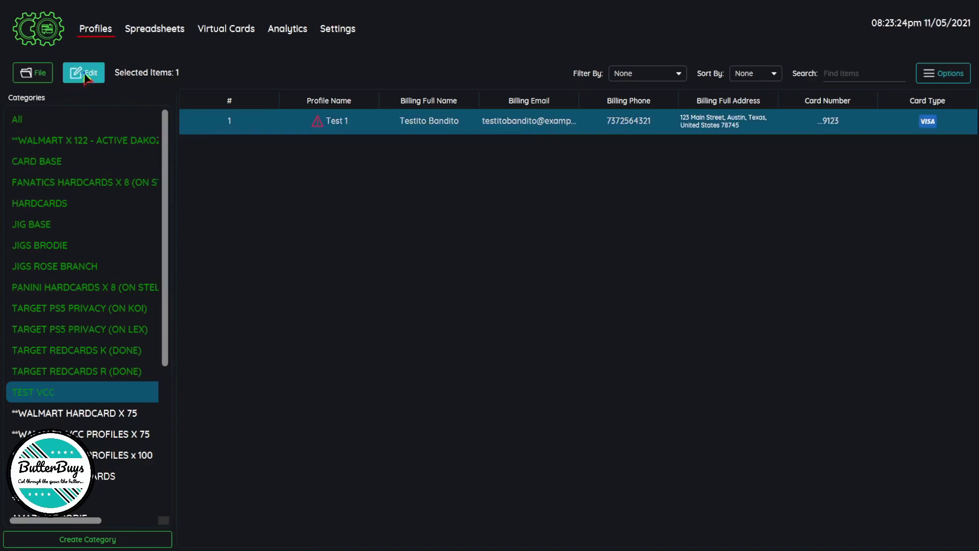
pyautogui.click(81, 76)
pyautogui.moveTo(117, 203)
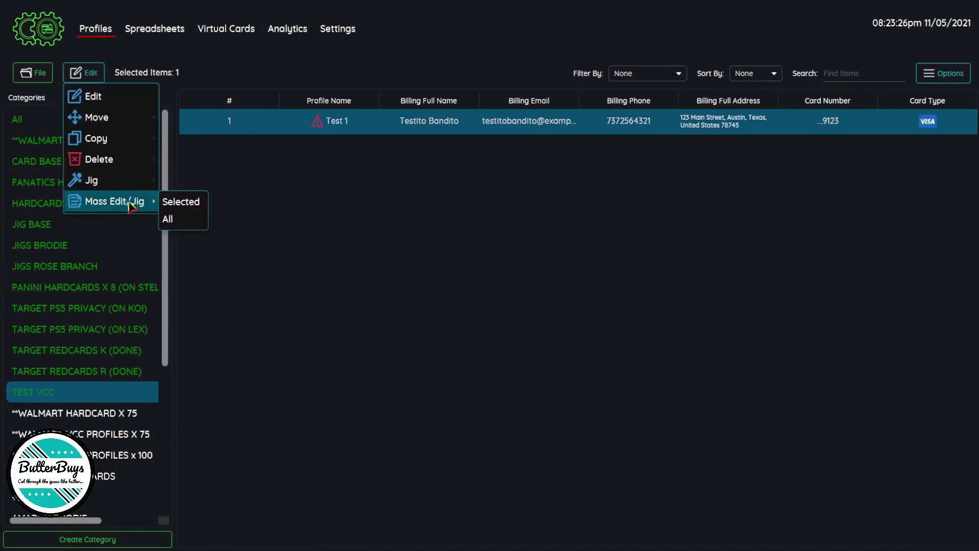
pyautogui.click(185, 204)
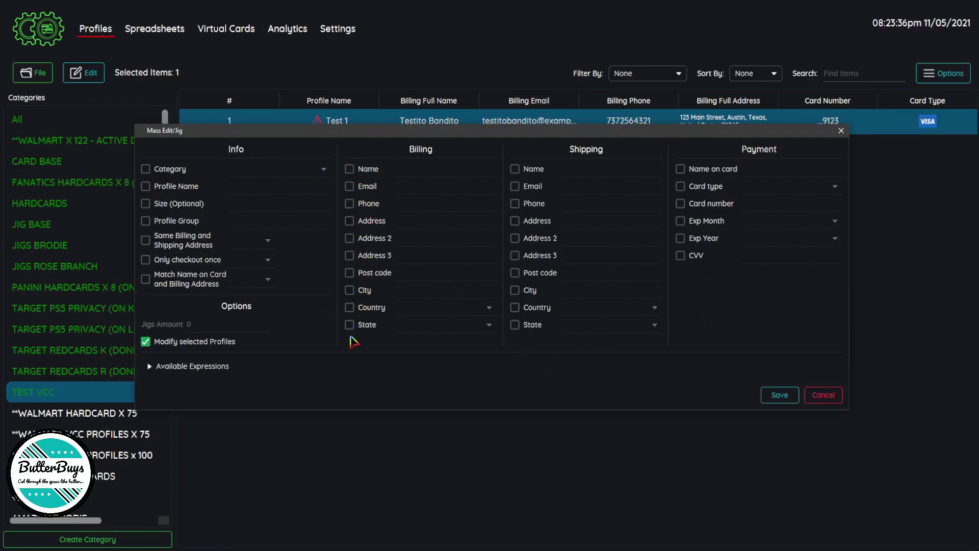
# Step: Include the billing name, email, phone and address in the jig
pyautogui.click(349, 170)
pyautogui.click(349, 187)
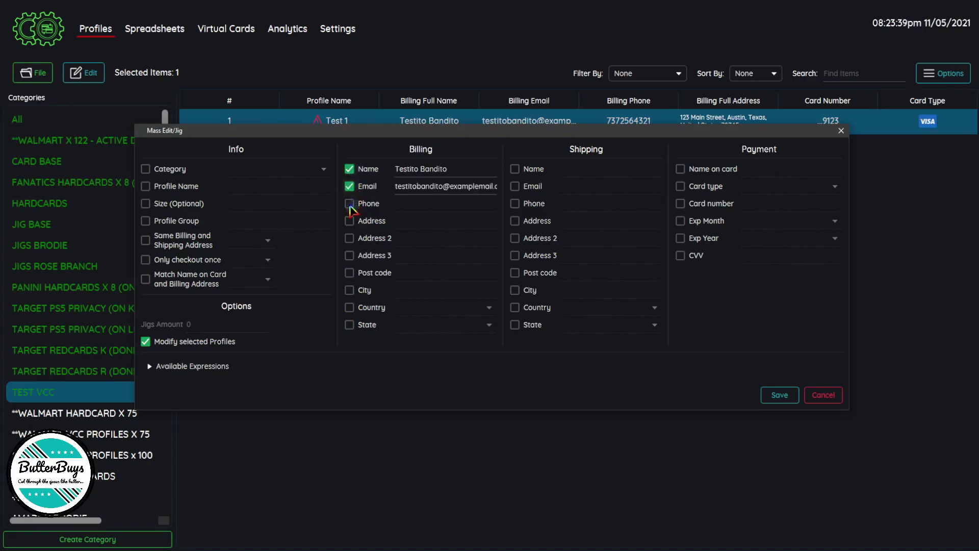
pyautogui.click(349, 204)
pyautogui.click(350, 221)
pyautogui.moveTo(466, 132); pyautogui.dragTo(527, 139)
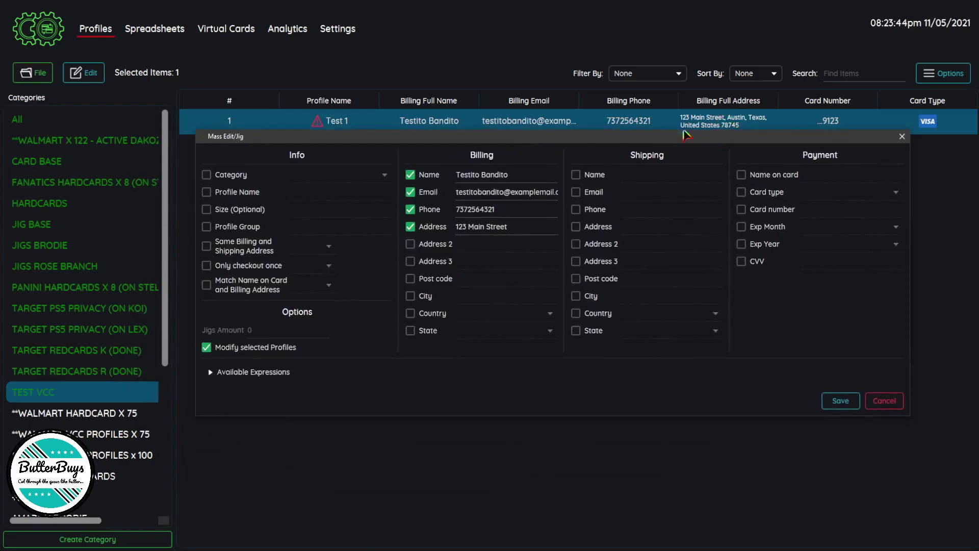
pyautogui.moveTo(671, 143); pyautogui.dragTo(649, 105)
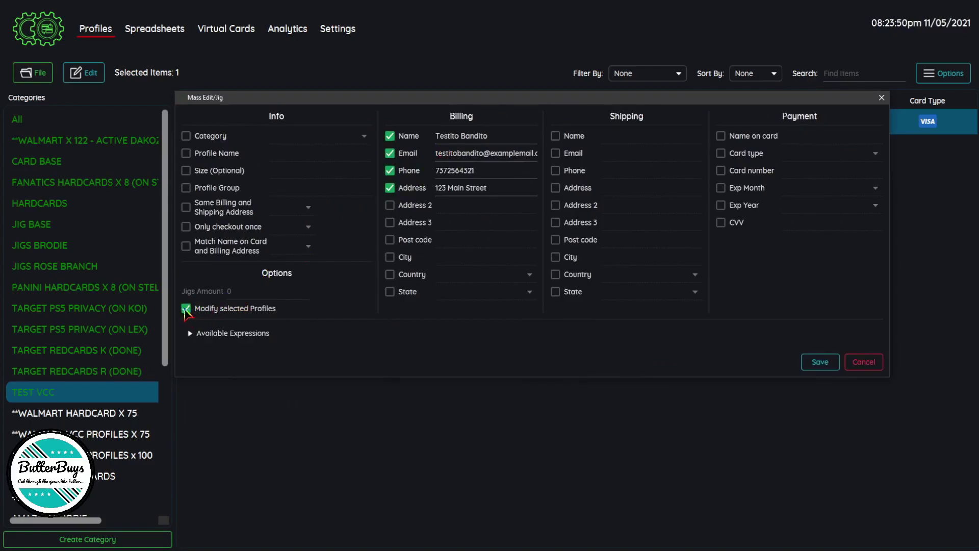
# Step: Switch from modifying selected profiles to creating jigs, with a jigs amount of 1000
pyautogui.click(186, 308)
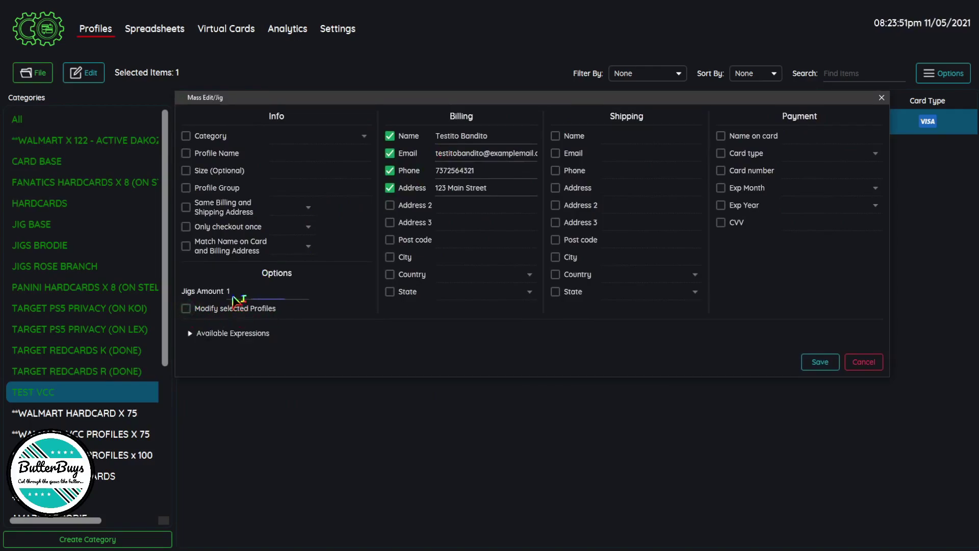
pyautogui.click(185, 309)
pyautogui.click(187, 308)
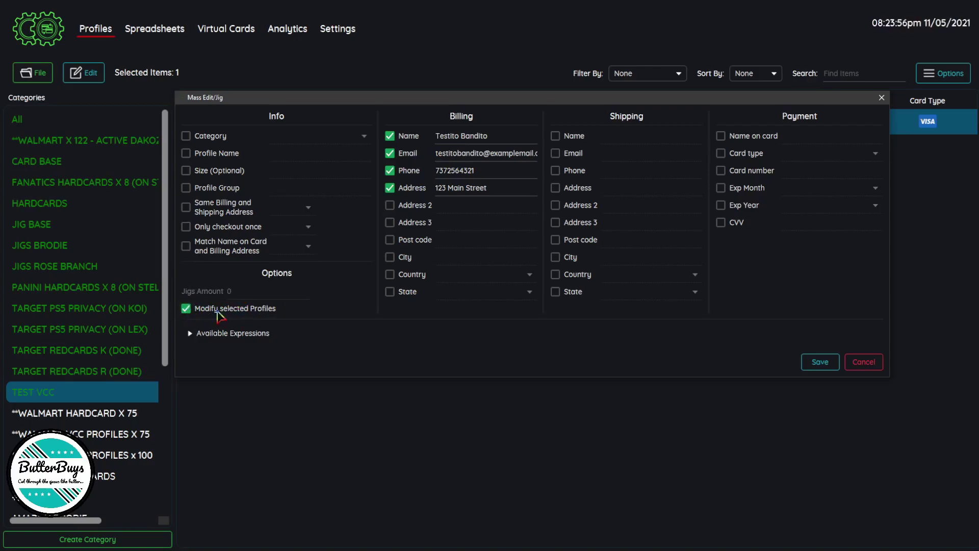
pyautogui.click(188, 309)
pyautogui.click(254, 296)
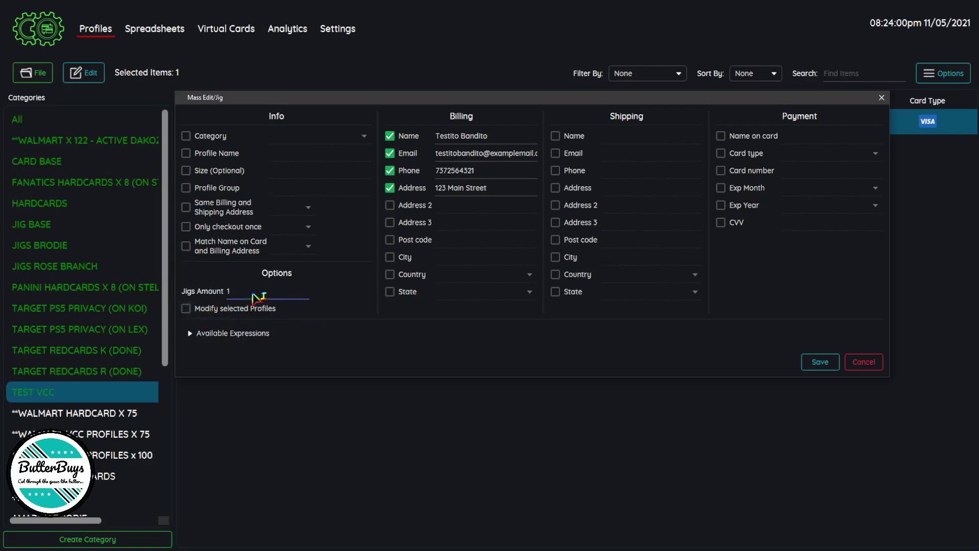
pyautogui.write('000')
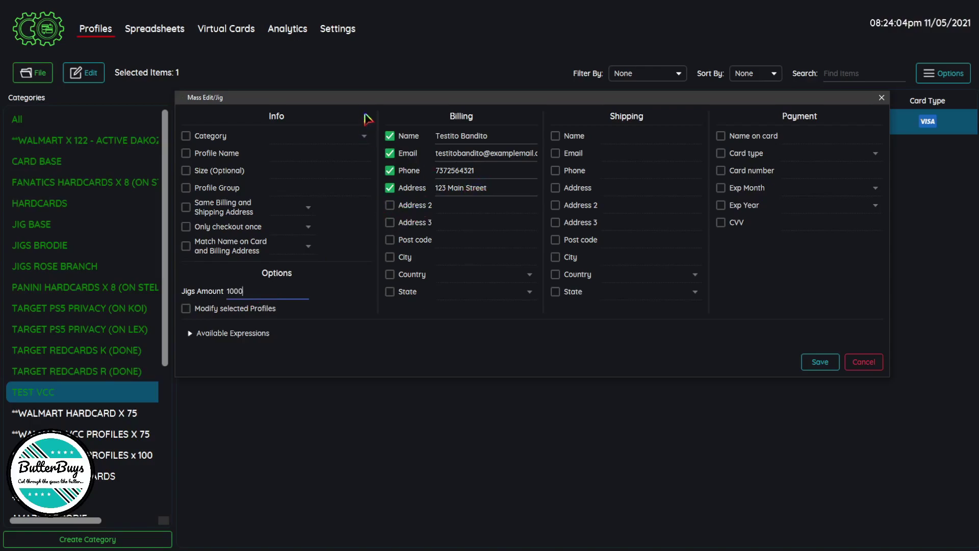
# Step: Tick Profile Name, set it to 'Test %n1++%' using the expressions list, and copy the pattern
pyautogui.click(186, 153)
pyautogui.write('Test 1')
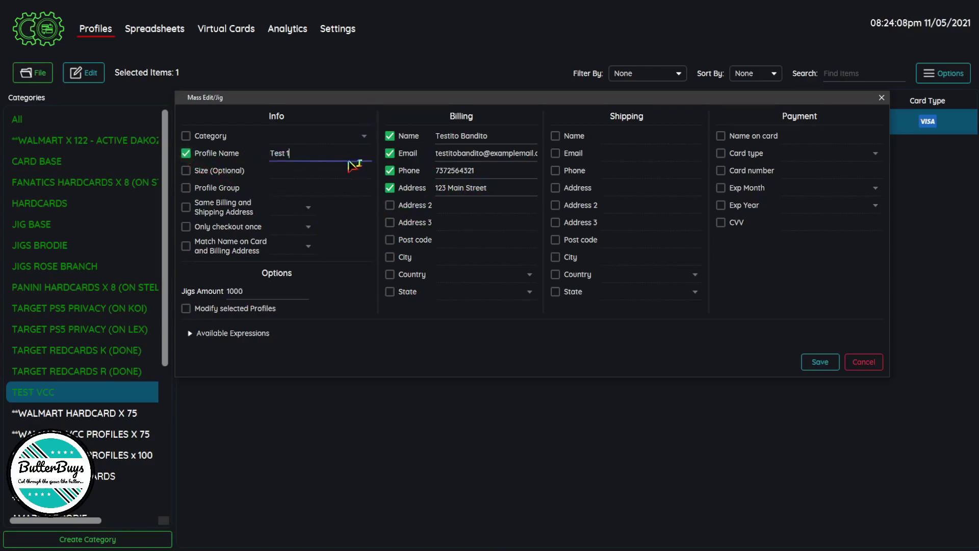
pyautogui.press('BackSpace')
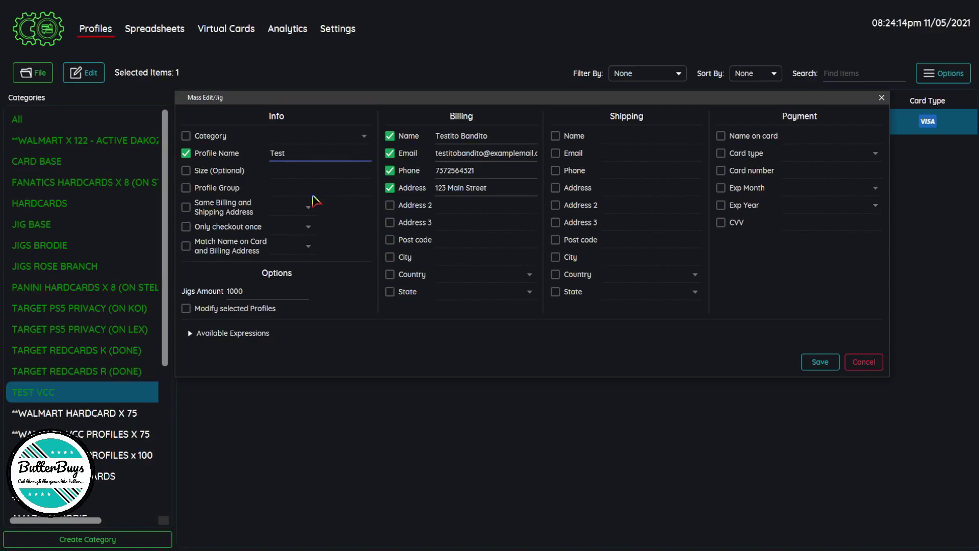
pyautogui.click(250, 334)
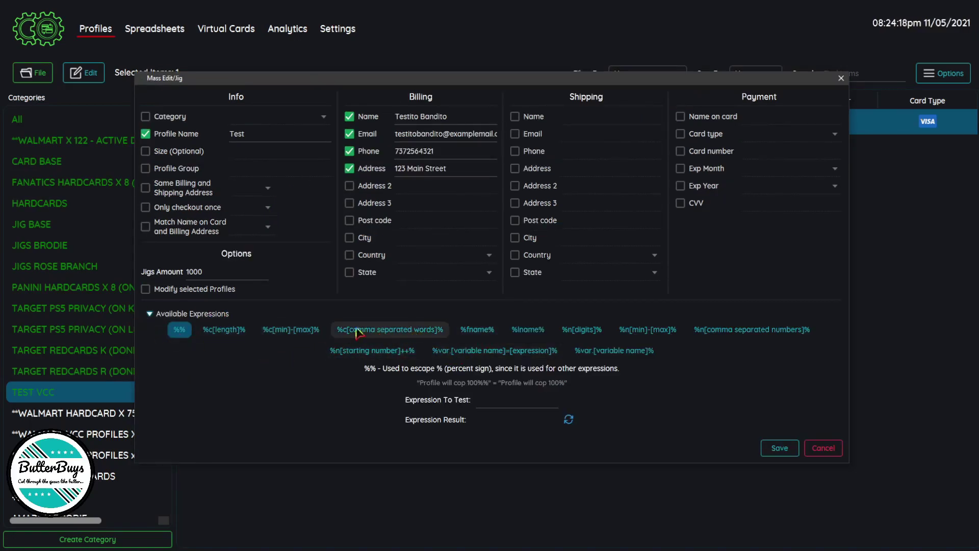
pyautogui.click(263, 138)
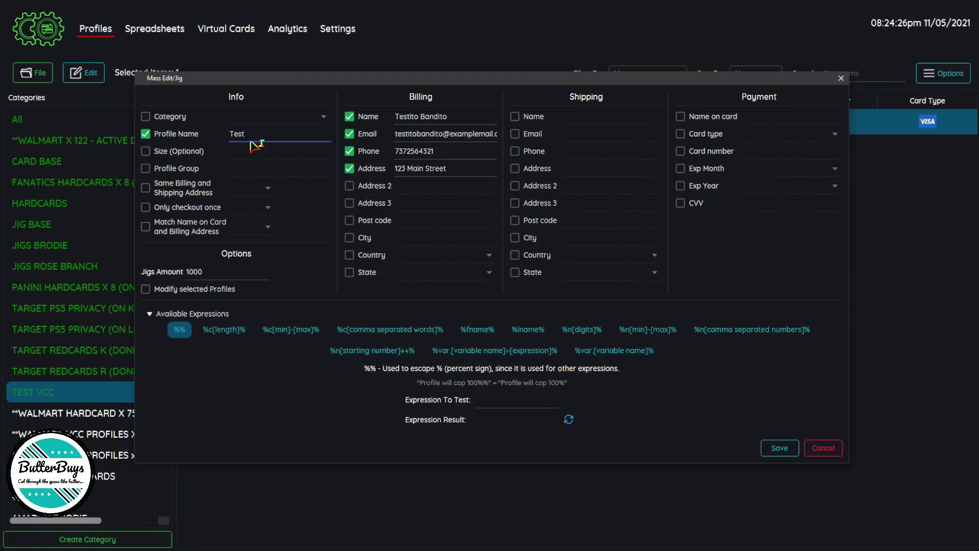
pyautogui.write('%n1')
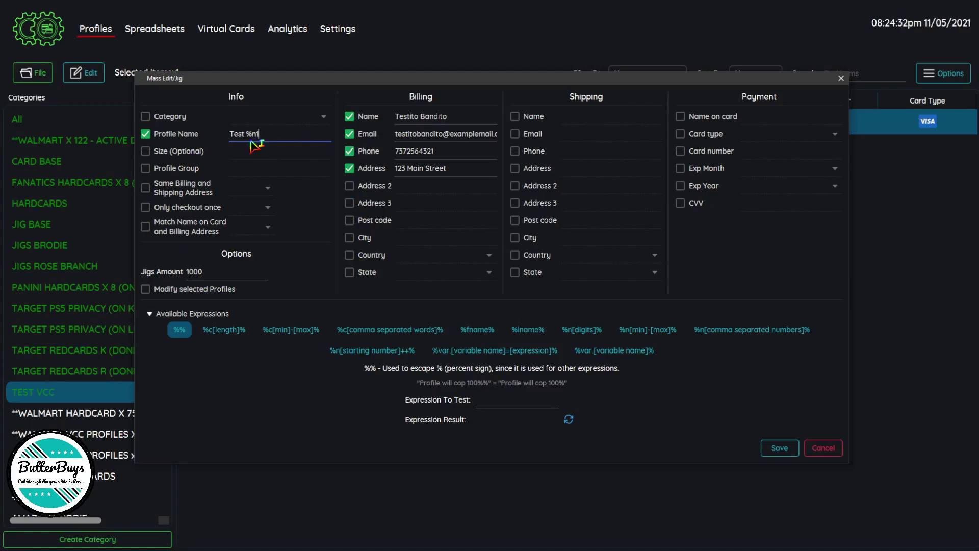
pyautogui.write('++%')
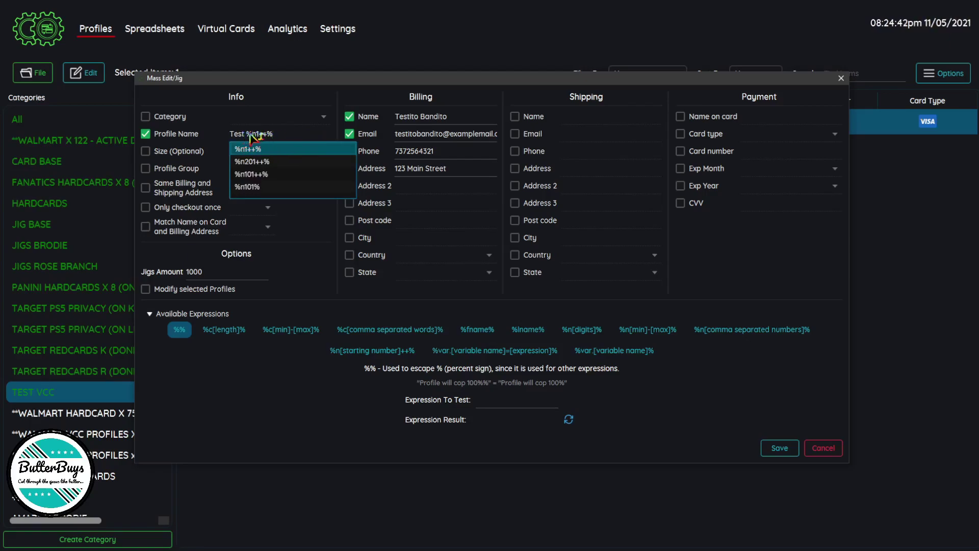
pyautogui.moveTo(279, 135); pyautogui.dragTo(227, 138)
pyautogui.hotkey('ctrl', 'c')
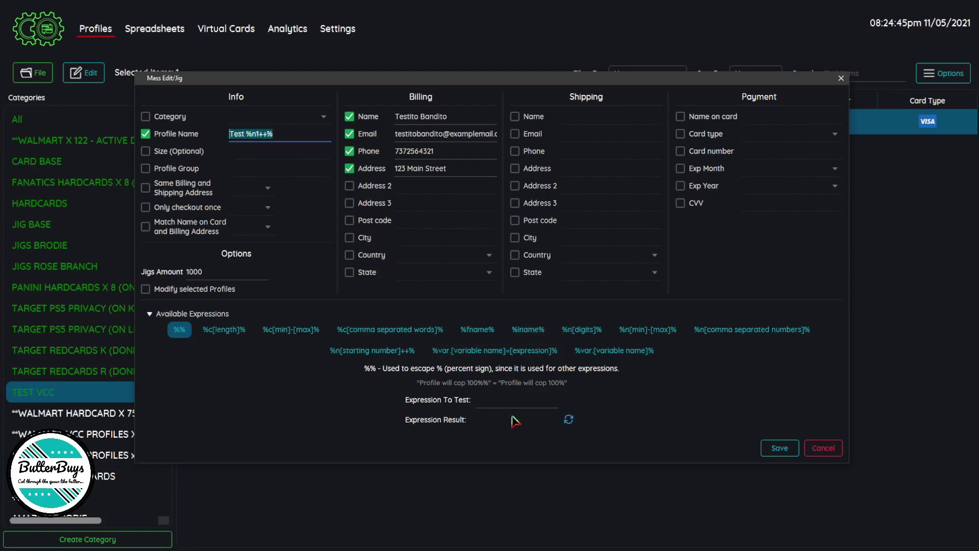
# Step: Test 'Test %n1++%' in Expression To Test, sampling sequential names up to Test 46
pyautogui.click(493, 400)
pyautogui.hotkey('ctrl', 'v')
pyautogui.click(568, 420)
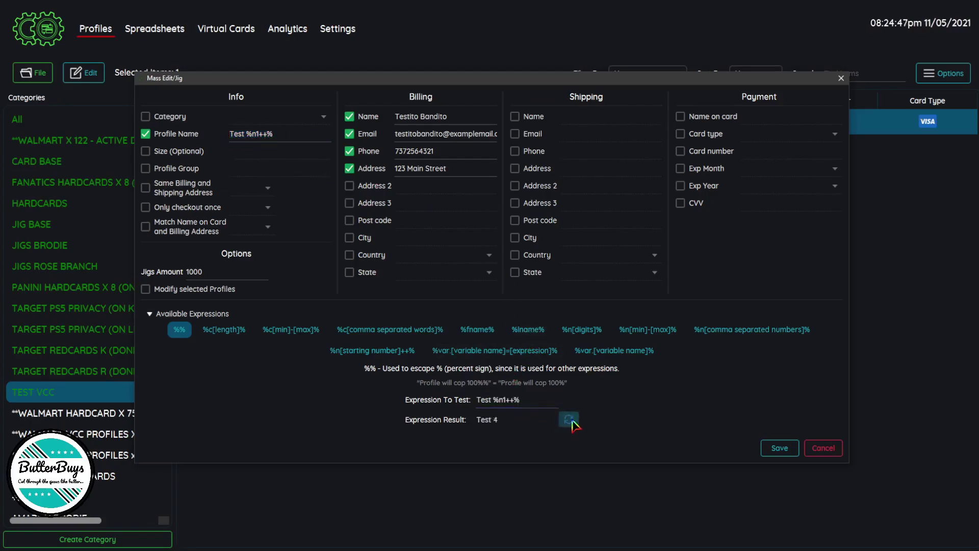
pyautogui.click(569, 420)
pyautogui.click(568, 419)
pyautogui.click(568, 419)
pyautogui.click(569, 419)
pyautogui.click(569, 419)
pyautogui.click(570, 420)
pyautogui.click(569, 419)
pyautogui.click(569, 419)
pyautogui.click(570, 419)
pyautogui.click(570, 420)
pyautogui.click(569, 419)
pyautogui.click(569, 420)
pyautogui.click(569, 420)
pyautogui.click(569, 419)
pyautogui.click(569, 419)
pyautogui.click(569, 420)
pyautogui.click(569, 420)
pyautogui.click(570, 419)
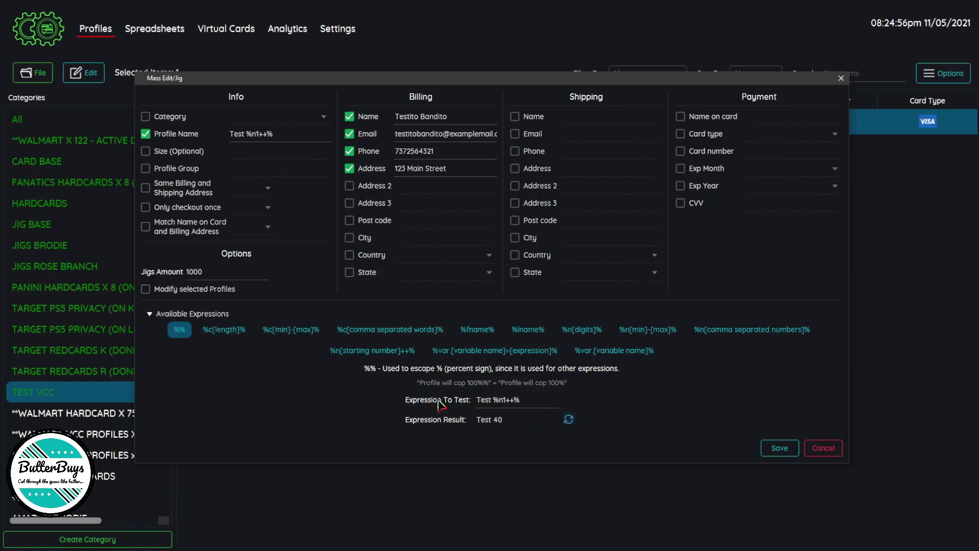
pyautogui.moveTo(533, 406); pyautogui.dragTo(470, 403)
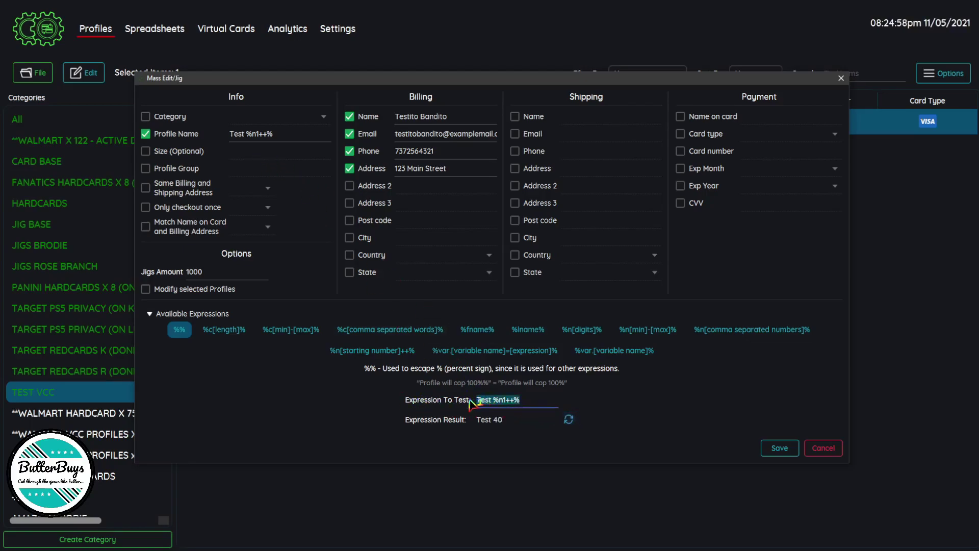
pyautogui.click(569, 420)
pyautogui.tripleClick(569, 420)
pyautogui.click(569, 420)
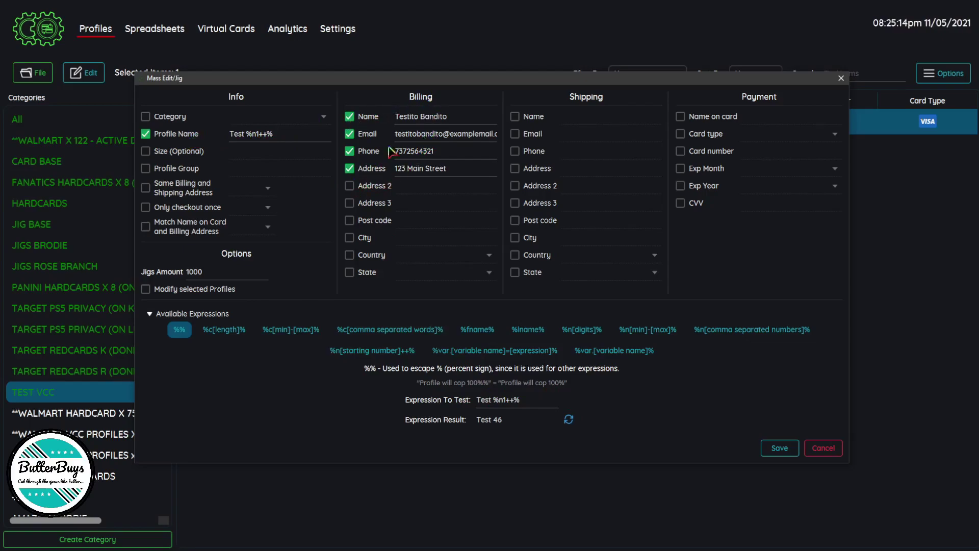
pyautogui.tripleClick(458, 120)
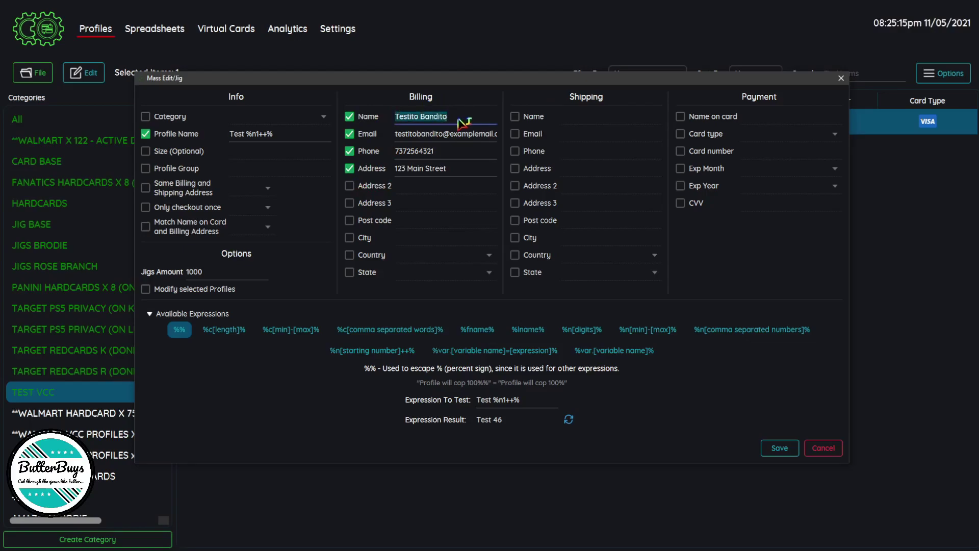
pyautogui.press('BackSpace')
pyautogui.tripleClick(467, 134)
pyautogui.moveTo(441, 134); pyautogui.dragTo(337, 135)
pyautogui.press('BackSpace')
pyautogui.tripleClick(434, 151)
pyautogui.press('BackSpace')
pyautogui.tripleClick(449, 170)
pyautogui.press('BackSpace')
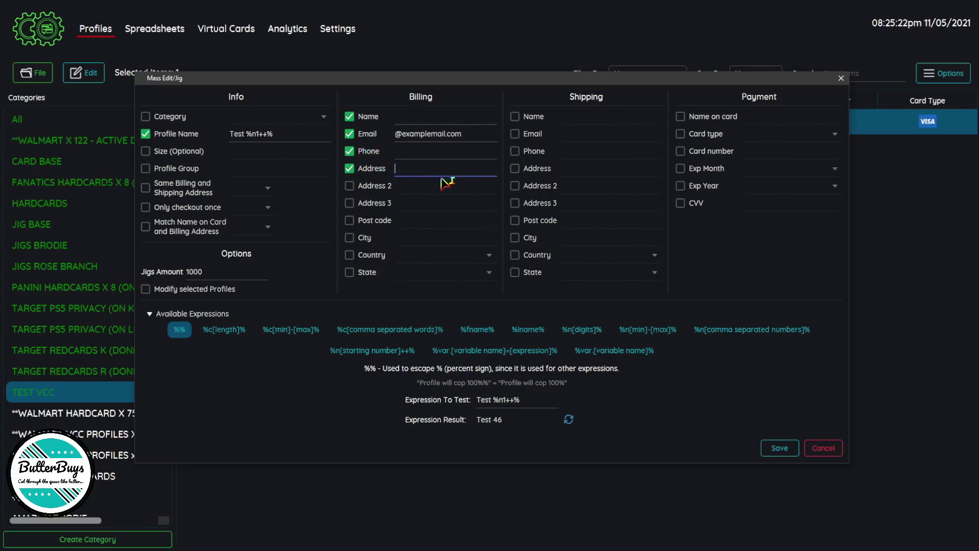
# Step: Include Address 2, post code 78745, Austin, United States and Texas, and type % in Name
pyautogui.click(350, 186)
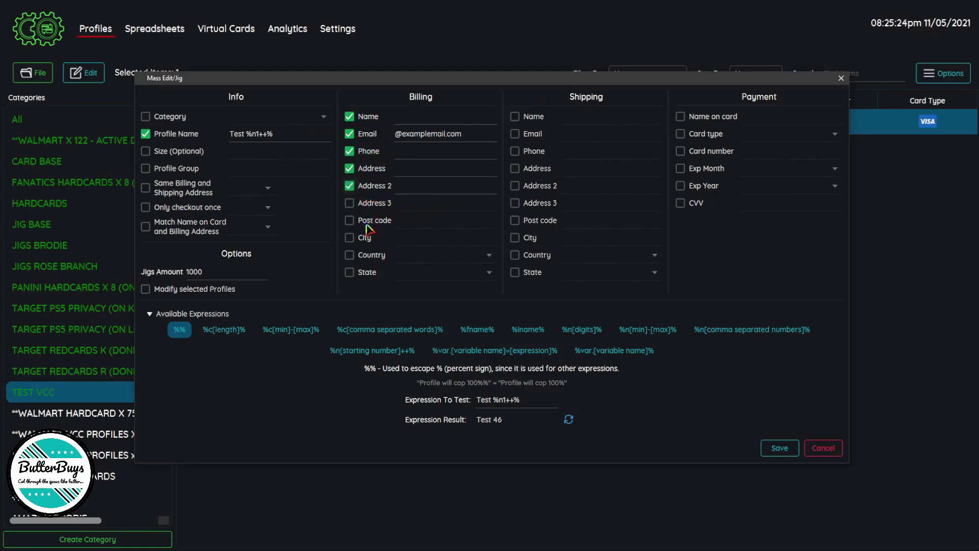
pyautogui.click(350, 220)
pyautogui.click(350, 221)
pyautogui.click(349, 220)
pyautogui.click(349, 237)
pyautogui.click(350, 255)
pyautogui.click(350, 272)
pyautogui.click(496, 116)
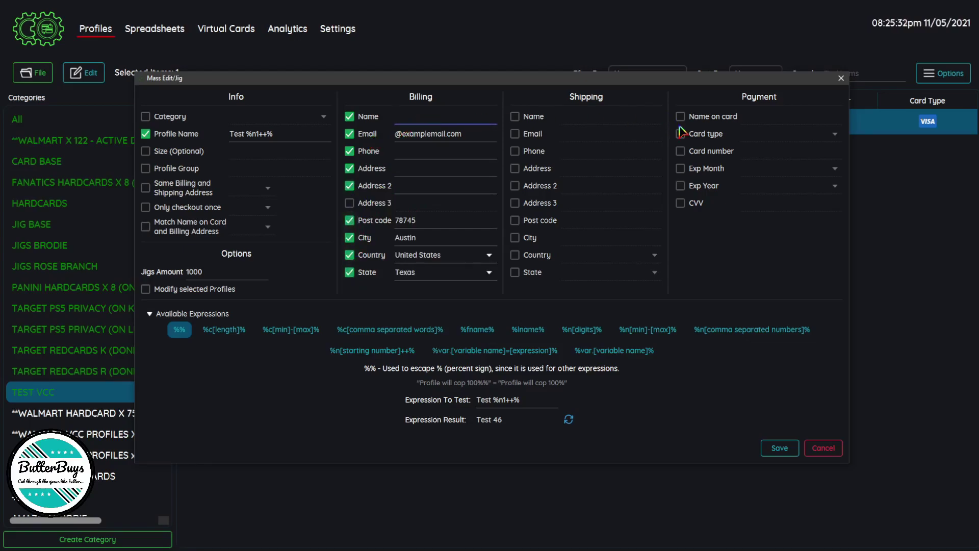
pyautogui.write('%')
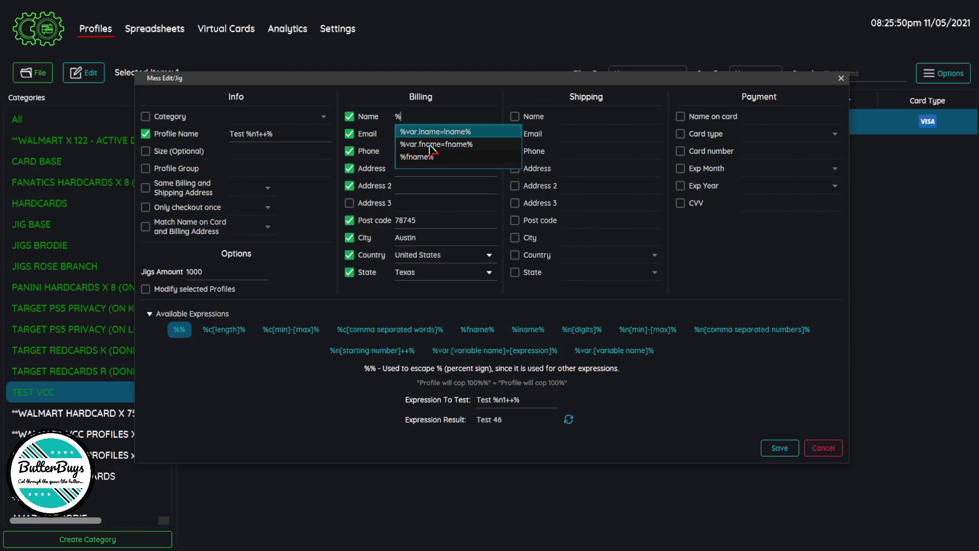
# Step: Build the billing name from the first-name and last-name variables
pyautogui.click(431, 145)
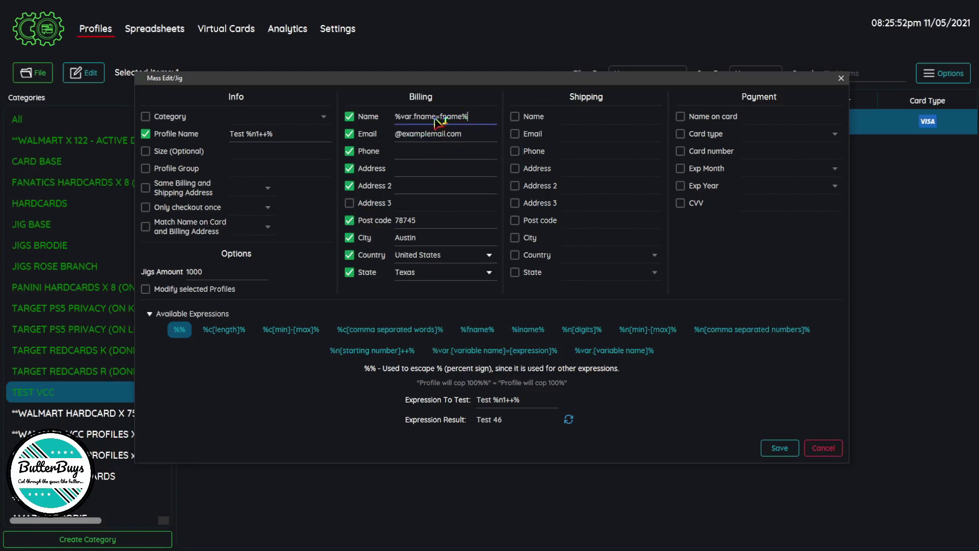
pyautogui.moveTo(435, 118); pyautogui.dragTo(463, 120)
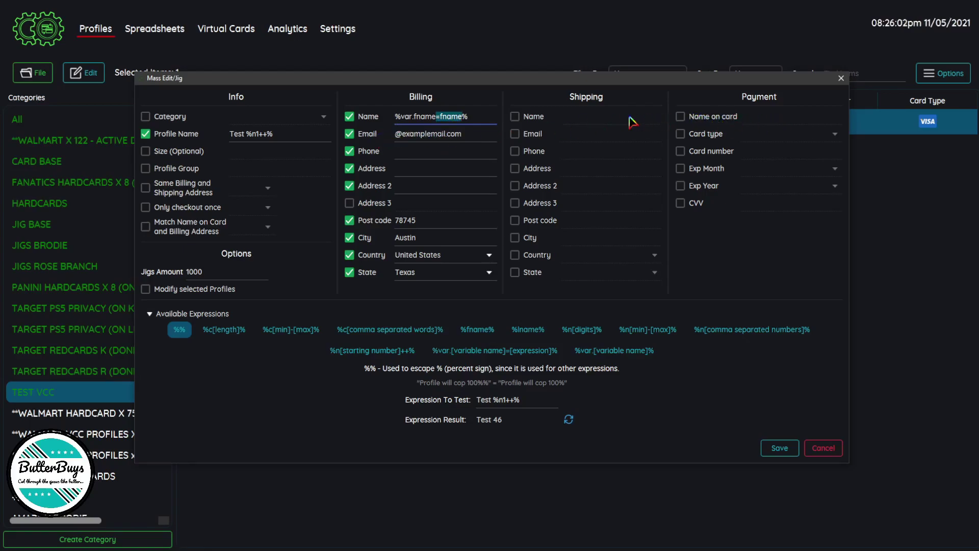
pyautogui.click(478, 122)
pyautogui.write('%')
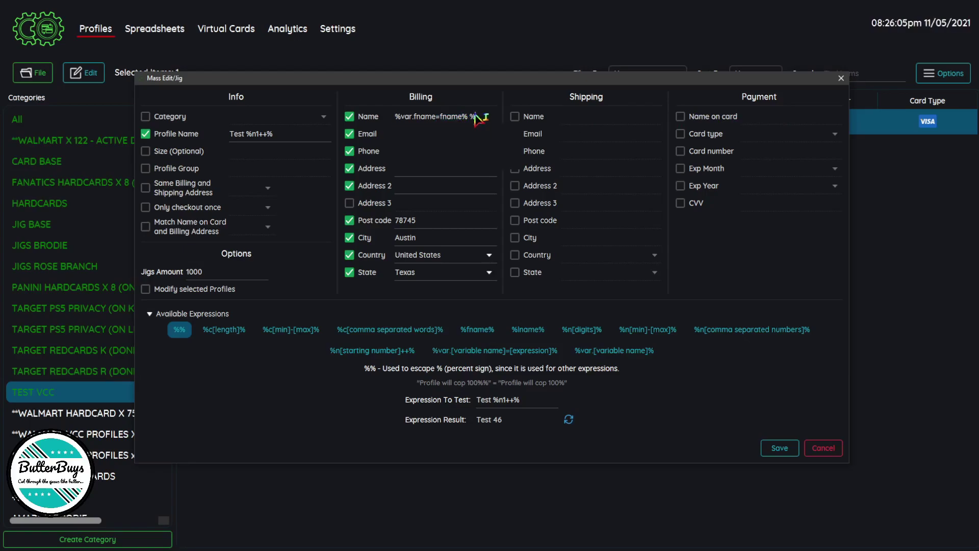
pyautogui.click(448, 144)
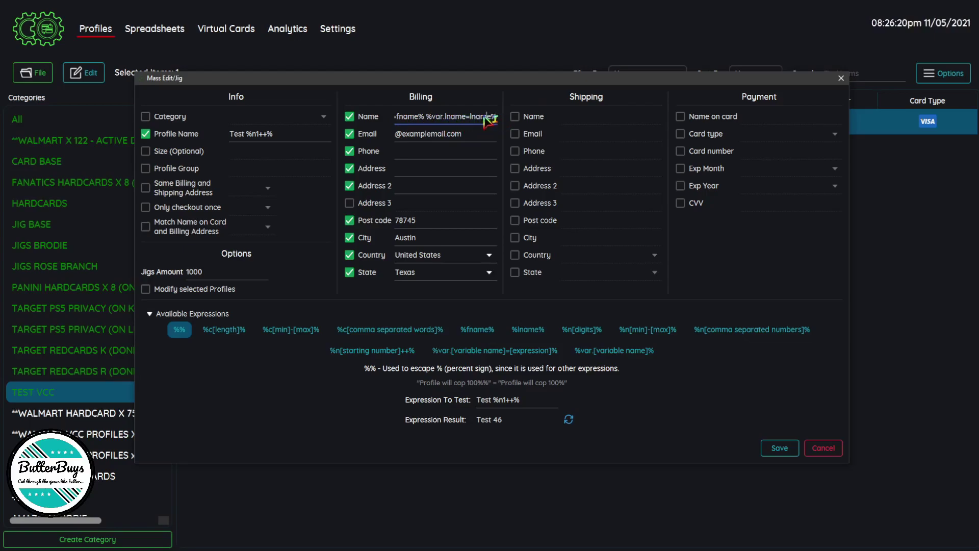
# Step: Paste the name expression into the tester and delete 'var.fname=' to leave '%fname% %var.lname=…'
pyautogui.tripleClick(540, 403)
pyautogui.hotkey('ctrl', 'v')
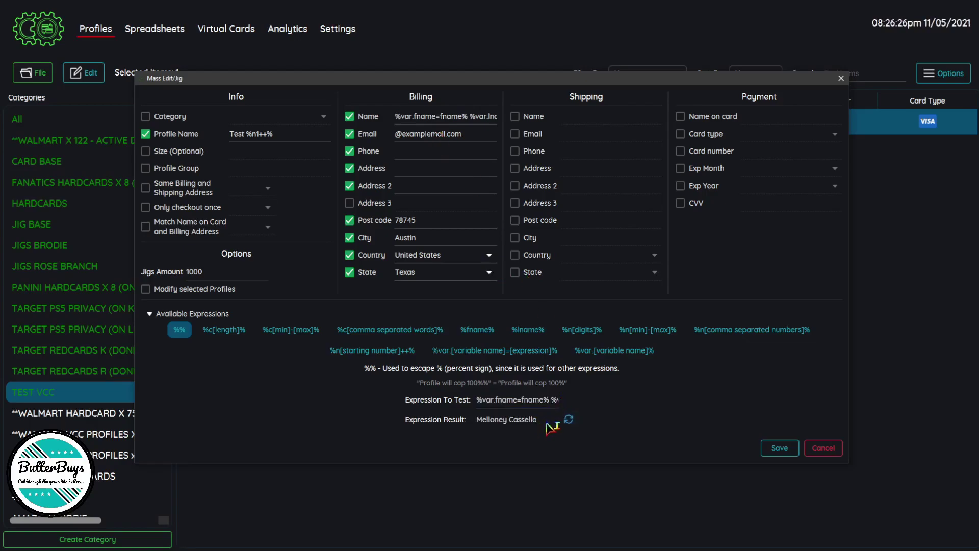
pyautogui.moveTo(541, 422); pyautogui.dragTo(459, 425)
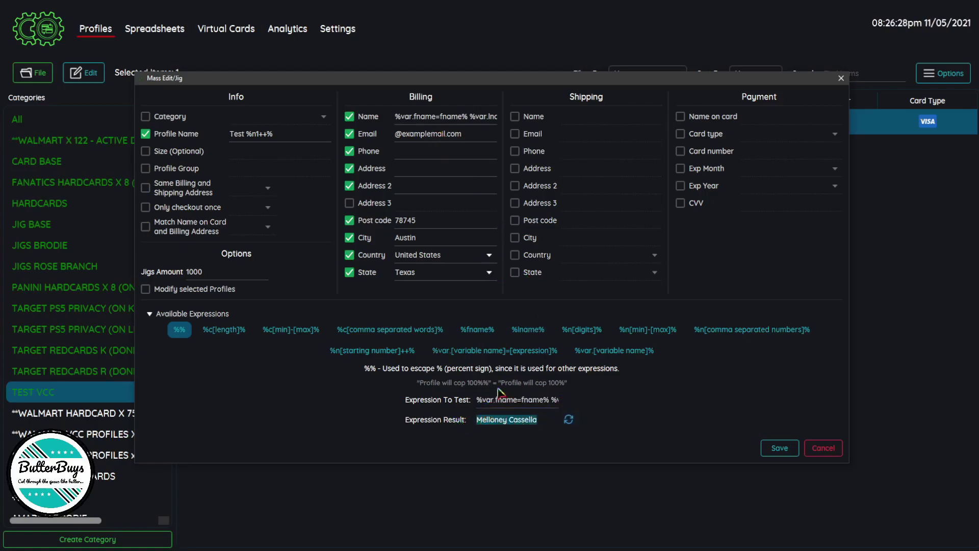
pyautogui.click(536, 406)
pyautogui.tripleClick(487, 407)
pyautogui.click(485, 407)
pyautogui.doubleClick(488, 406)
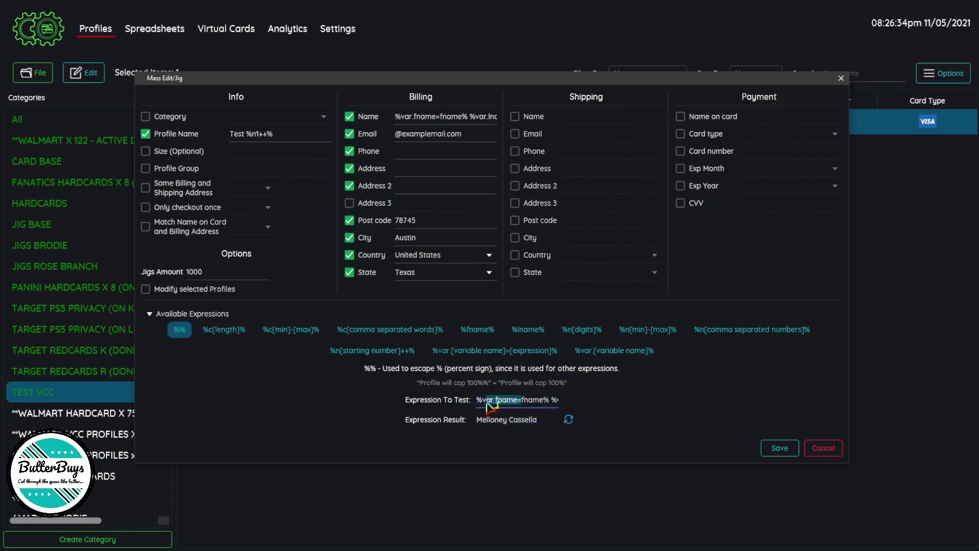
pyautogui.press('BackSpace')
# Step: Refresh the tester repeatedly to sample random full names
pyautogui.click(568, 419)
pyautogui.click(569, 420)
pyautogui.click(569, 420)
pyautogui.click(569, 421)
pyautogui.click(568, 421)
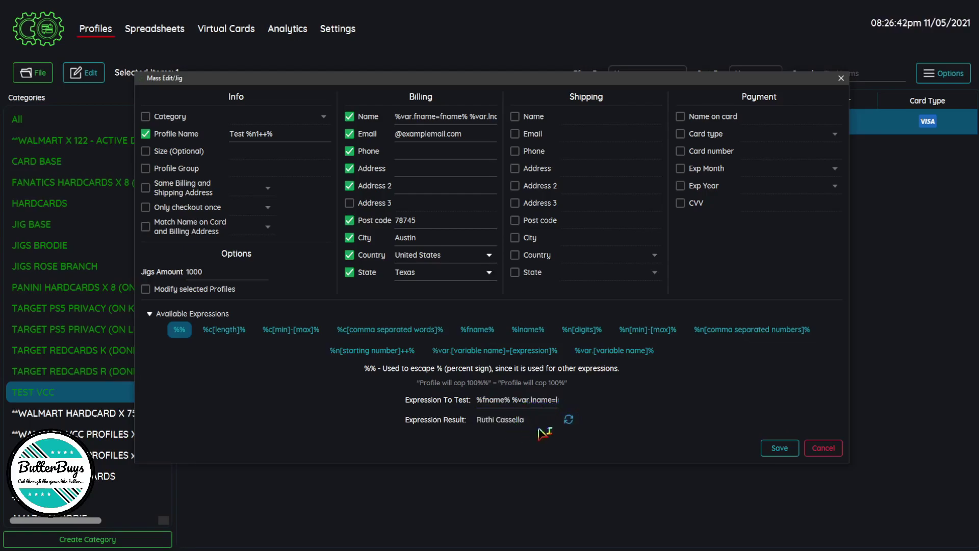
pyautogui.click(569, 419)
pyautogui.click(569, 420)
pyautogui.click(569, 419)
pyautogui.click(569, 420)
pyautogui.click(569, 419)
pyautogui.click(569, 419)
pyautogui.click(569, 419)
pyautogui.click(569, 420)
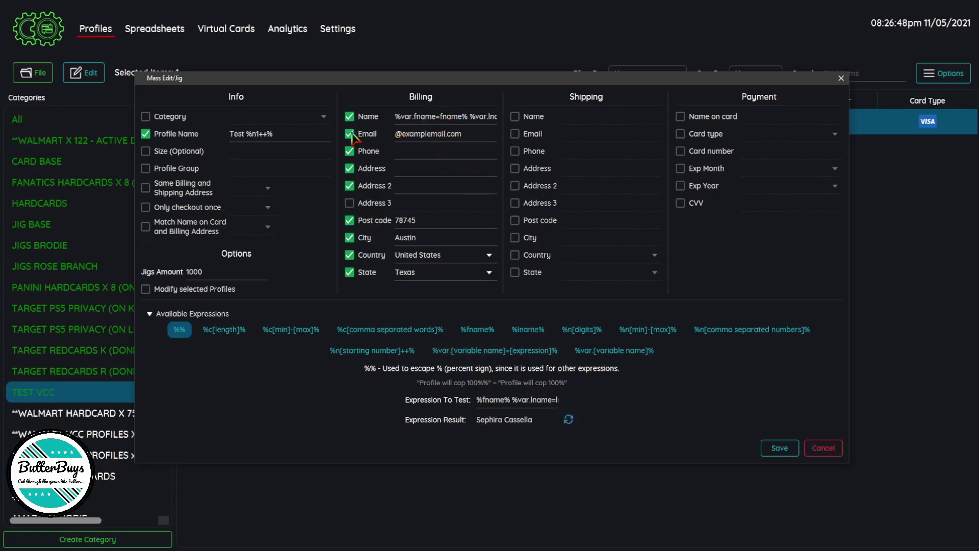
pyautogui.click(397, 136)
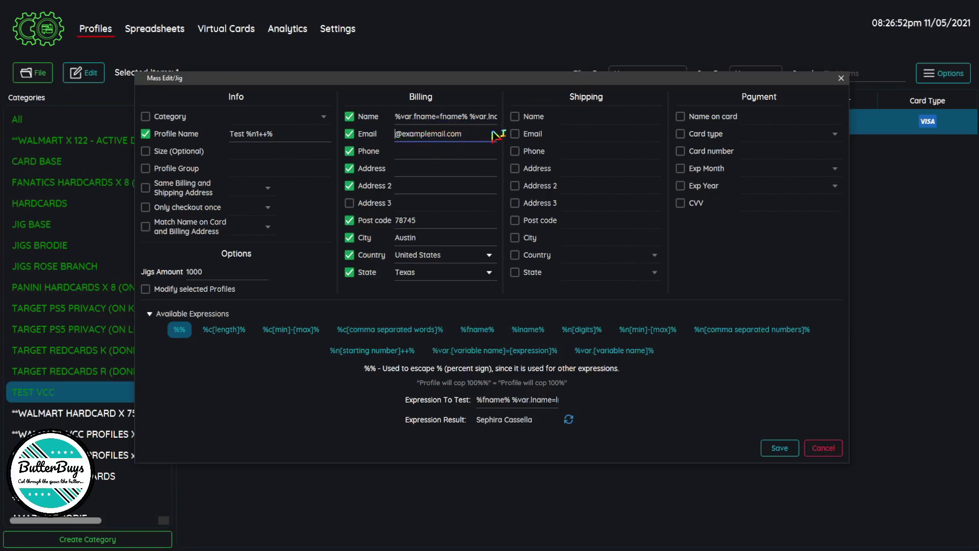
pyautogui.write('%')
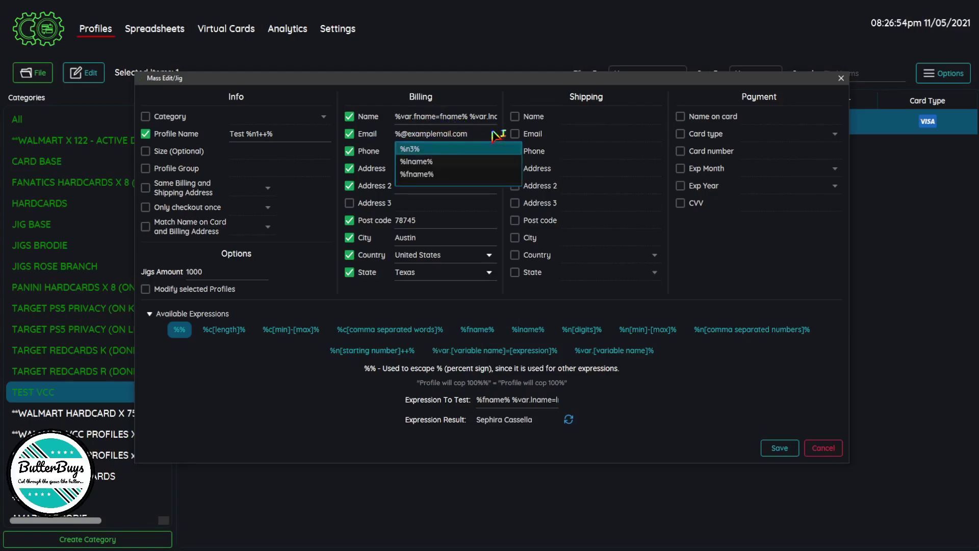
pyautogui.write('fname')
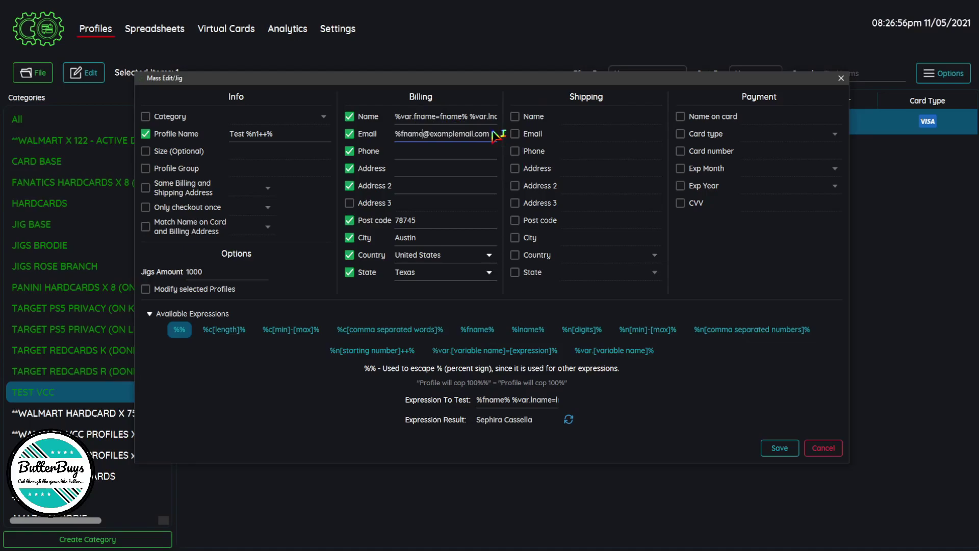
pyautogui.write('%')
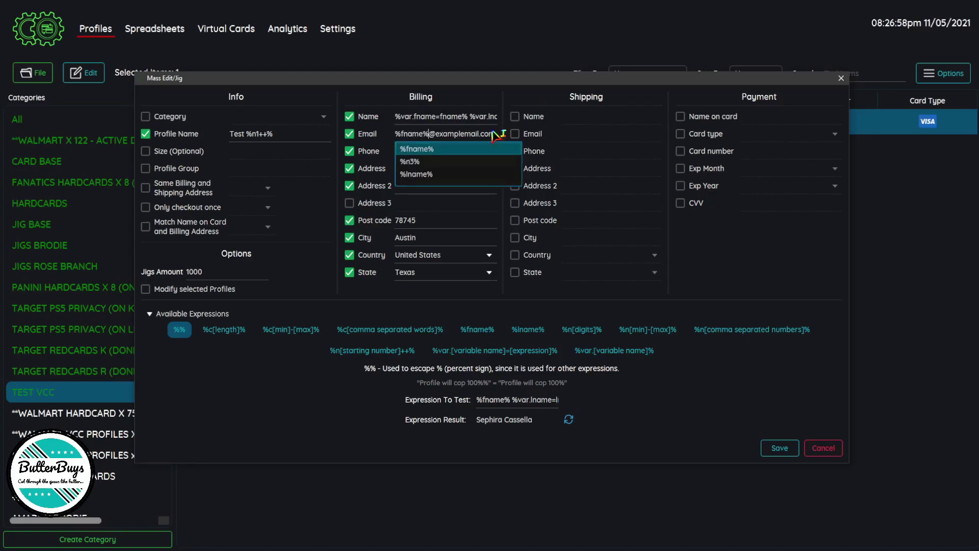
pyautogui.write('%')
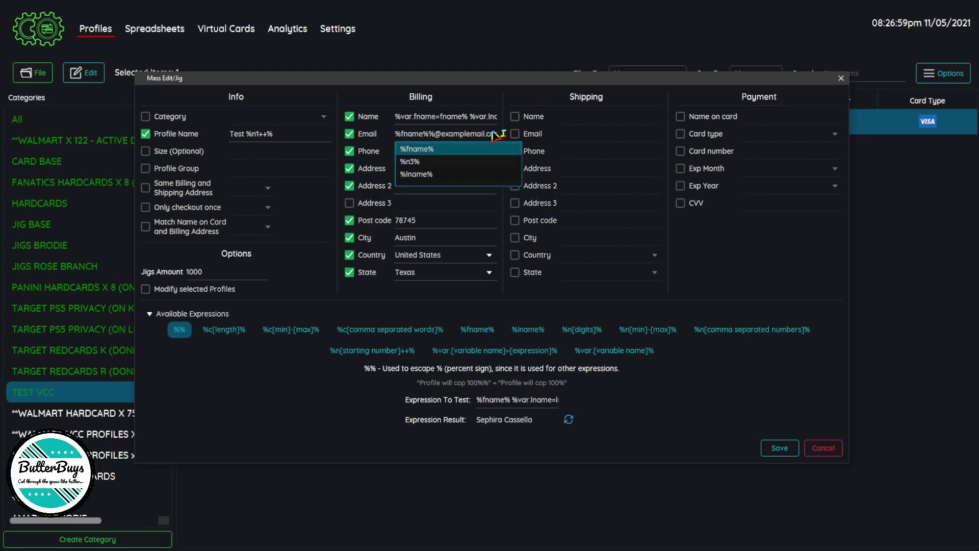
pyautogui.write('lname%%')
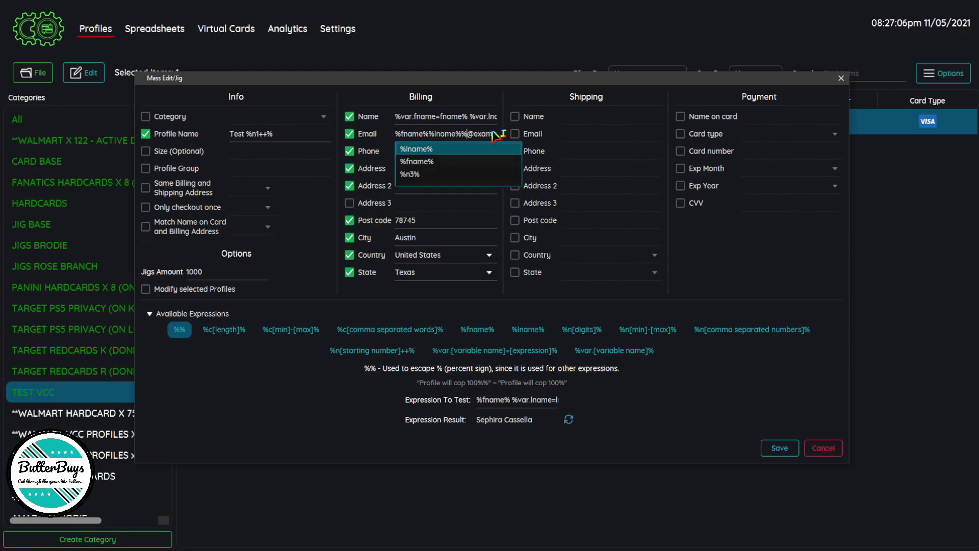
pyautogui.write('n3')
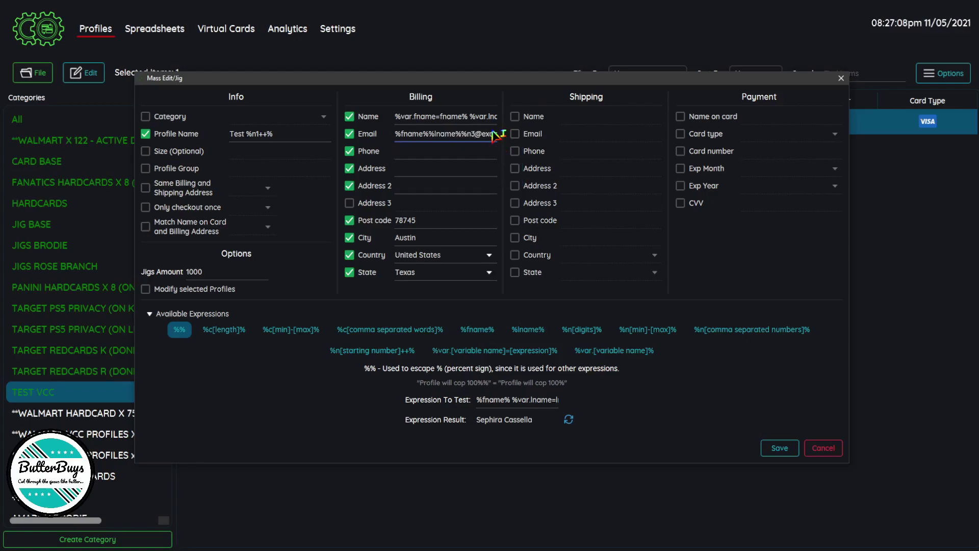
pyautogui.write('%')
pyautogui.moveTo(479, 136); pyautogui.dragTo(462, 137)
pyautogui.hotkey('ctrl', 'c')
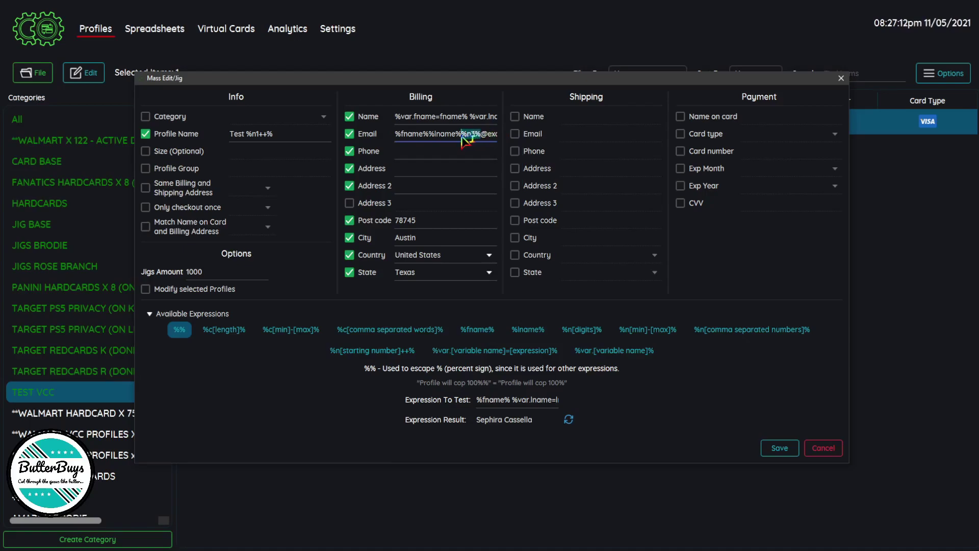
# Step: Test %n3% in Expression To Test, sampling several random three-digit numbers
pyautogui.click(542, 399)
pyautogui.hotkey('ctrl', 'a')
pyautogui.hotkey('ctrl', 'v')
pyautogui.click(569, 420)
pyautogui.click(569, 420)
pyautogui.click(569, 420)
pyautogui.click(569, 420)
pyautogui.click(569, 420)
pyautogui.click(570, 420)
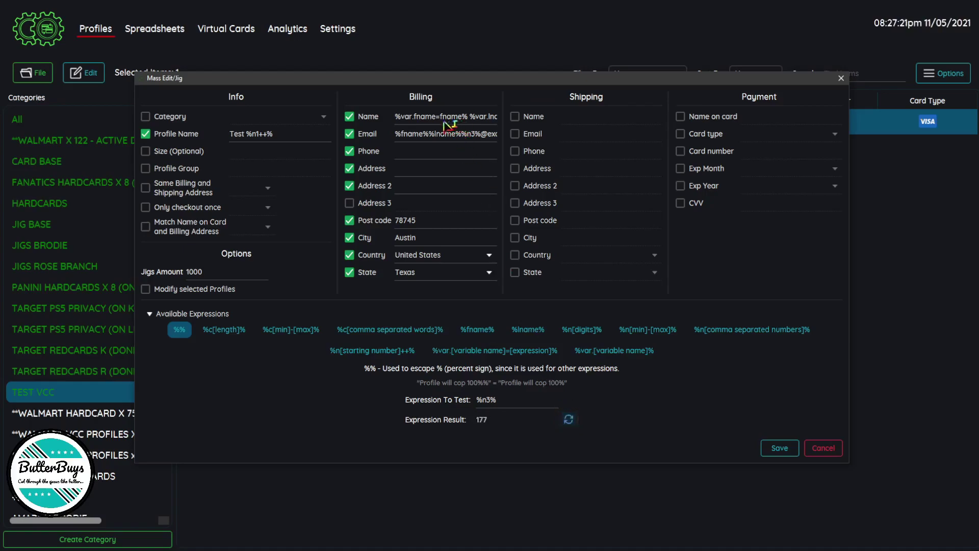
# Step: Copy the full email template into Expression To Test
pyautogui.click(402, 135)
pyautogui.hotkey('ctrl', 'a')
pyautogui.hotkey('ctrl', 'c')
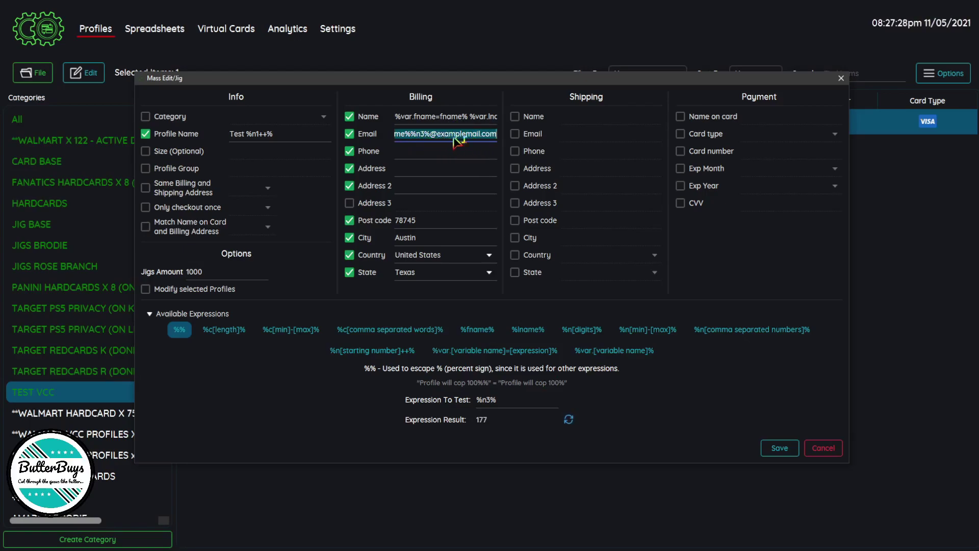
pyautogui.click(515, 401)
pyautogui.hotkey('ctrl', 'a')
pyautogui.hotkey('ctrl', 'v')
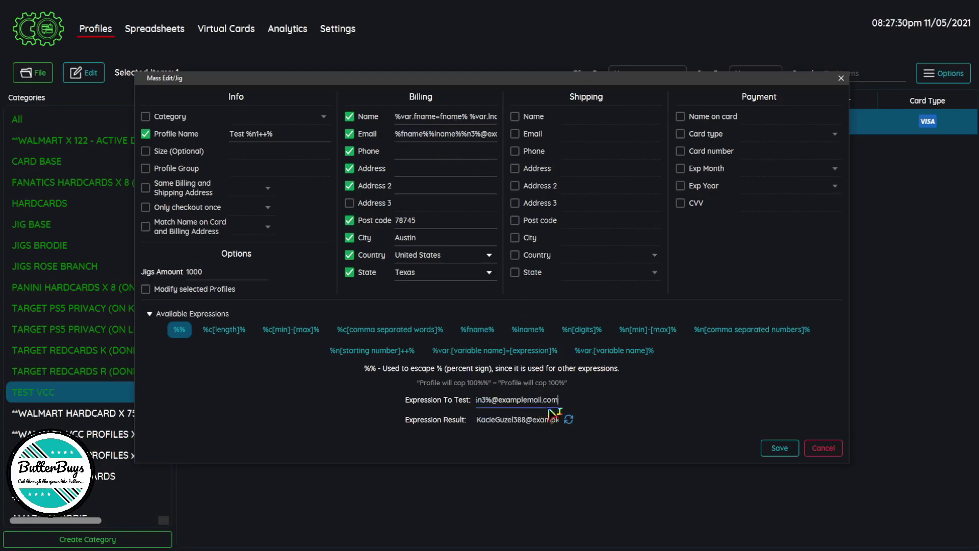
pyautogui.click(568, 420)
pyautogui.click(570, 422)
pyautogui.click(570, 422)
pyautogui.click(571, 422)
pyautogui.click(571, 422)
pyautogui.click(570, 421)
pyautogui.click(570, 421)
pyautogui.click(570, 421)
pyautogui.click(569, 422)
pyautogui.click(571, 422)
pyautogui.click(572, 423)
pyautogui.click(572, 423)
pyautogui.click(573, 423)
pyautogui.click(573, 423)
pyautogui.click(573, 423)
pyautogui.click(573, 423)
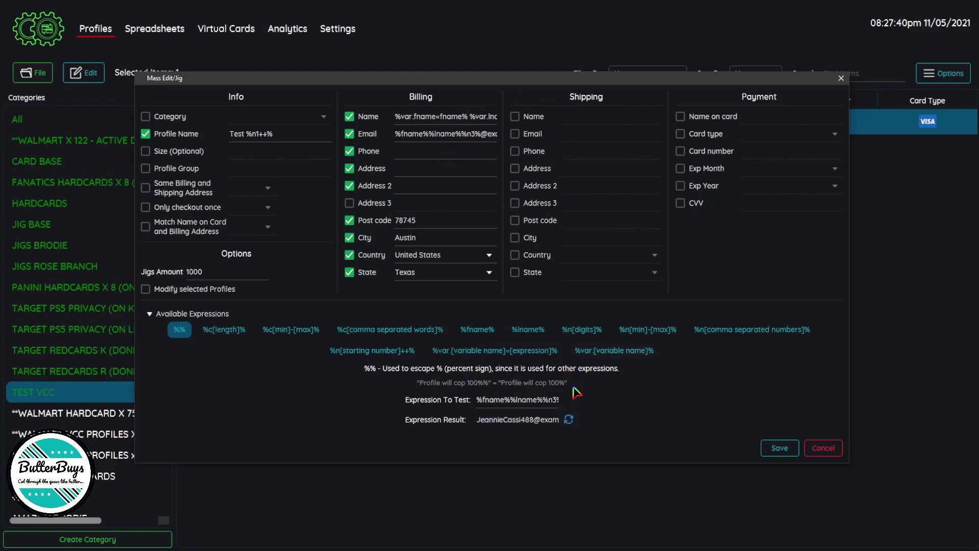
pyautogui.click(572, 419)
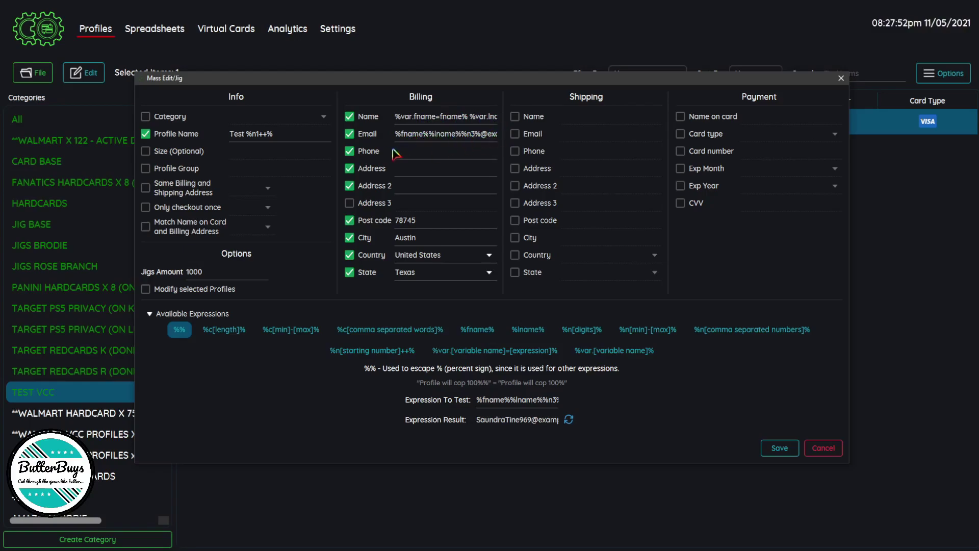
pyautogui.click(409, 155)
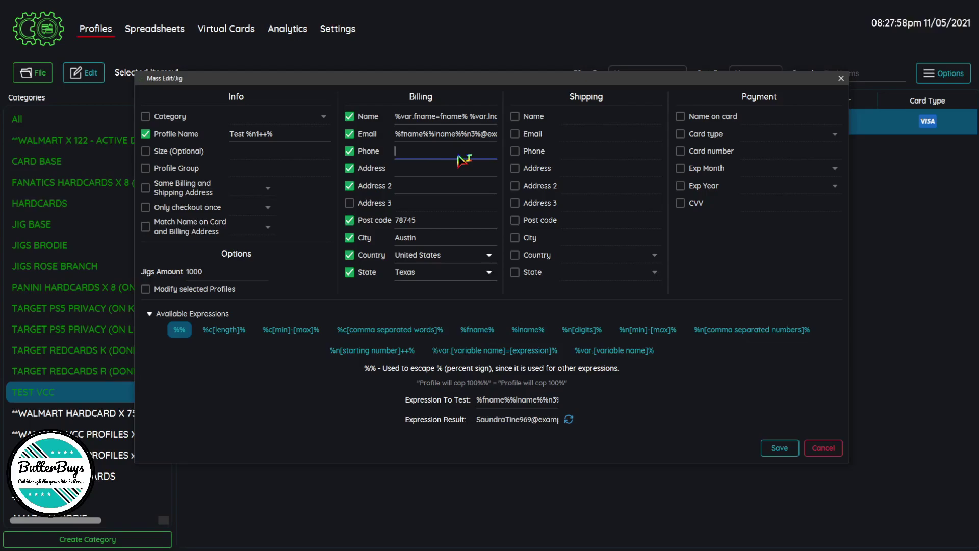
# Step: Set the billing phone to the choice expression '%c737,512%'
pyautogui.write('%')
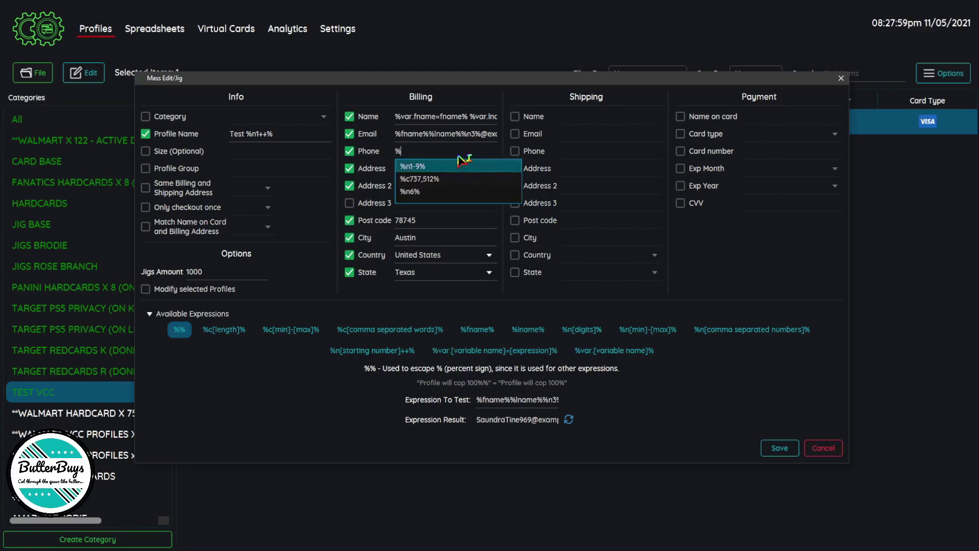
pyautogui.write('c')
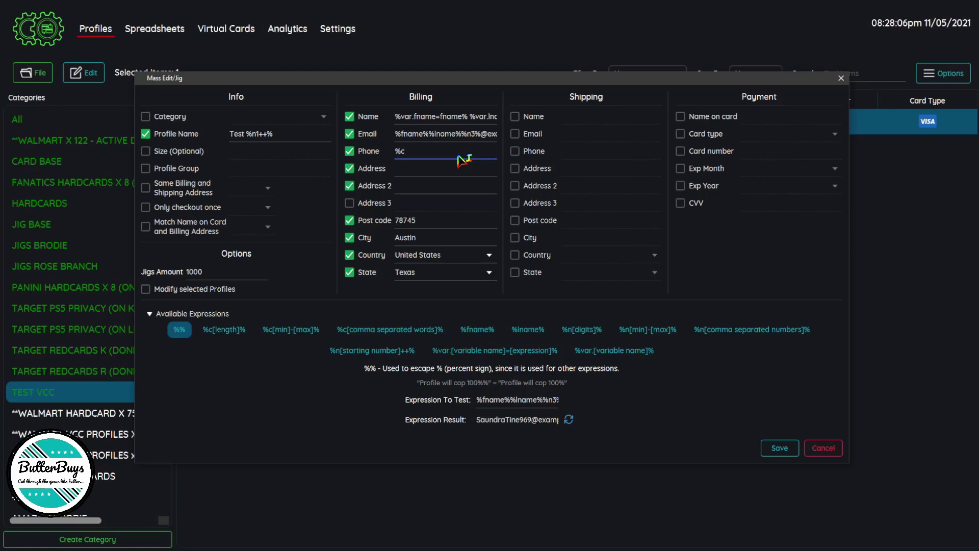
pyautogui.write(',512')
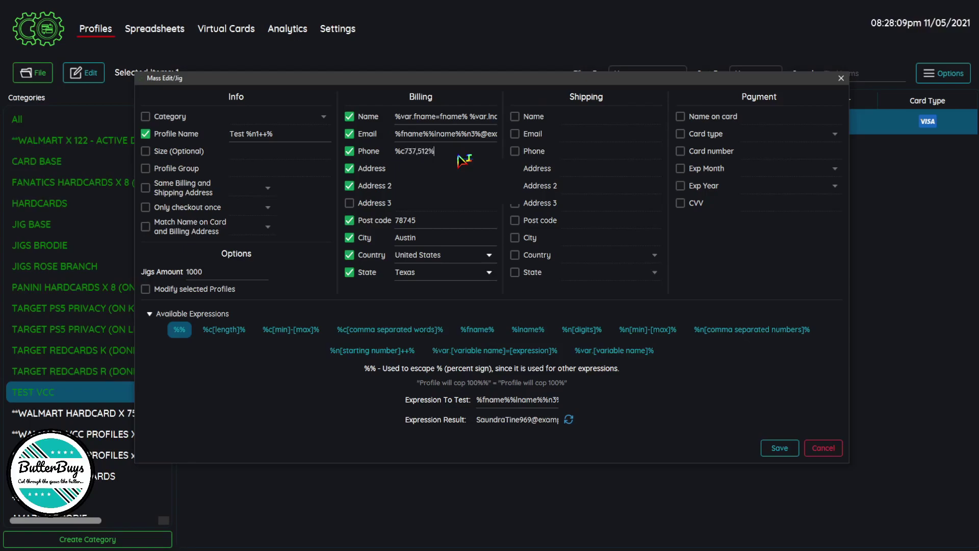
pyautogui.write('%')
pyautogui.click(477, 163)
pyautogui.moveTo(441, 152); pyautogui.dragTo(387, 153)
pyautogui.hotkey('ctrl', 'c')
pyautogui.click(432, 151)
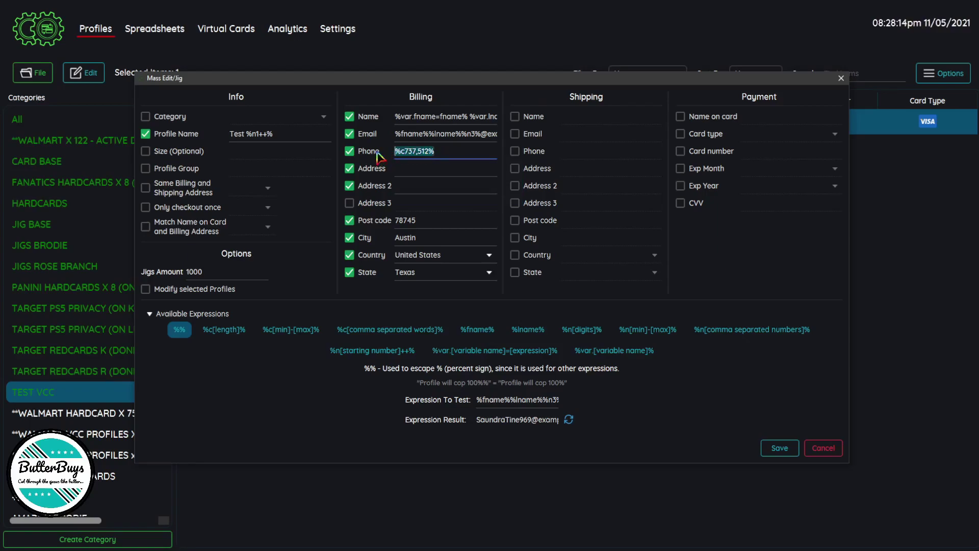
# Step: Paste the phone expression into Expression To Test and sample random picks
pyautogui.tripleClick(543, 400)
pyautogui.hotkey('ctrl', 'v')
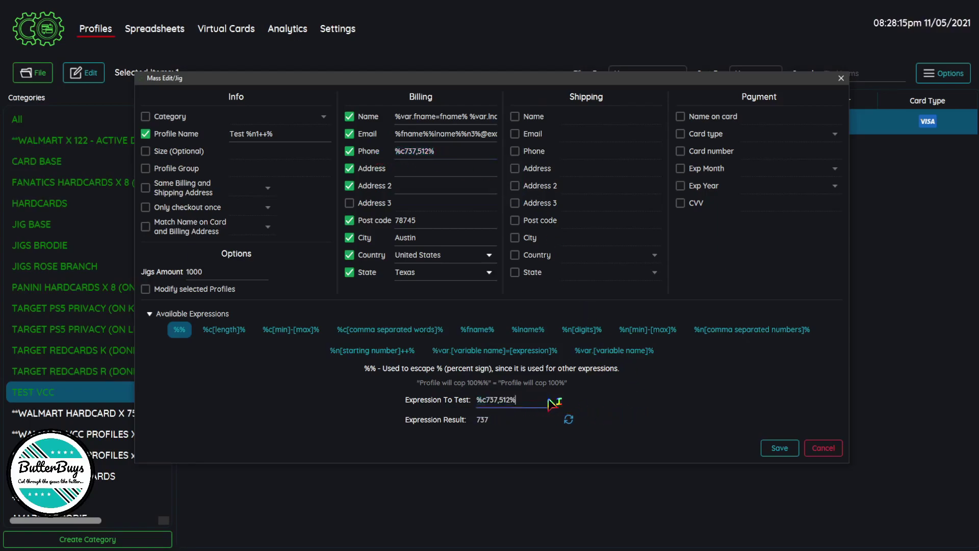
pyautogui.click(569, 419)
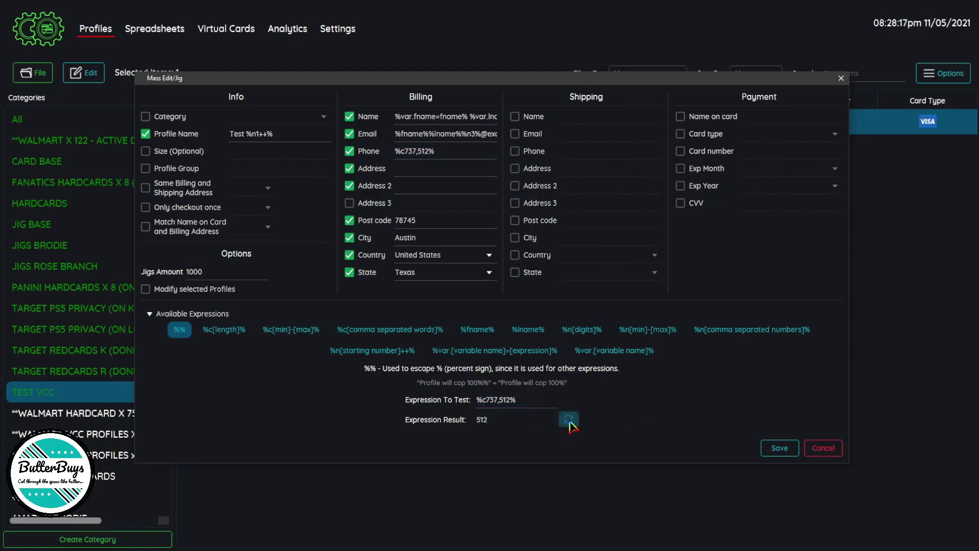
pyautogui.click(569, 420)
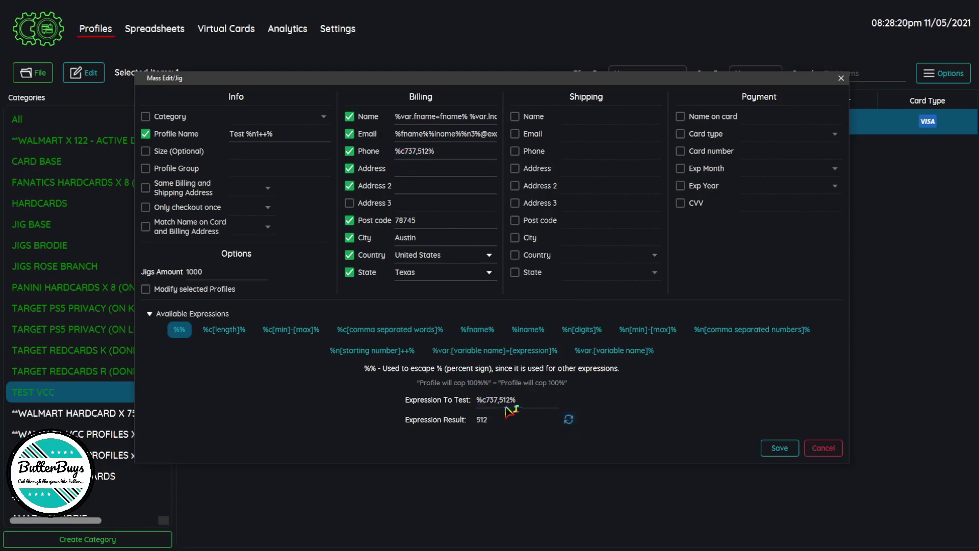
pyautogui.write('756')
pyautogui.click(568, 419)
pyautogui.click(573, 427)
pyautogui.click(573, 427)
pyautogui.click(573, 427)
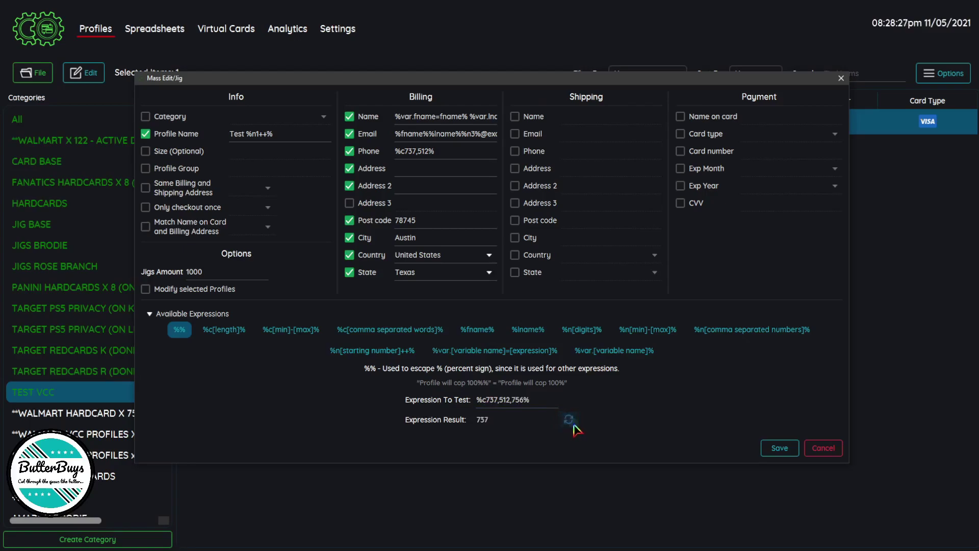
# Step: Sample more picks from the extended test expression '%c737,512,756,sadlkfj%'
pyautogui.moveTo(525, 401); pyautogui.dragTo(512, 402)
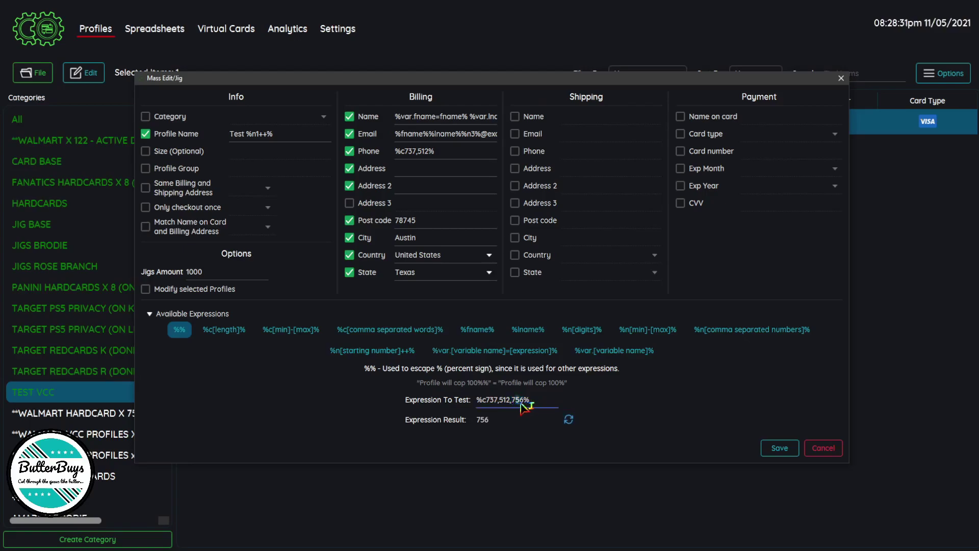
pyautogui.click(524, 402)
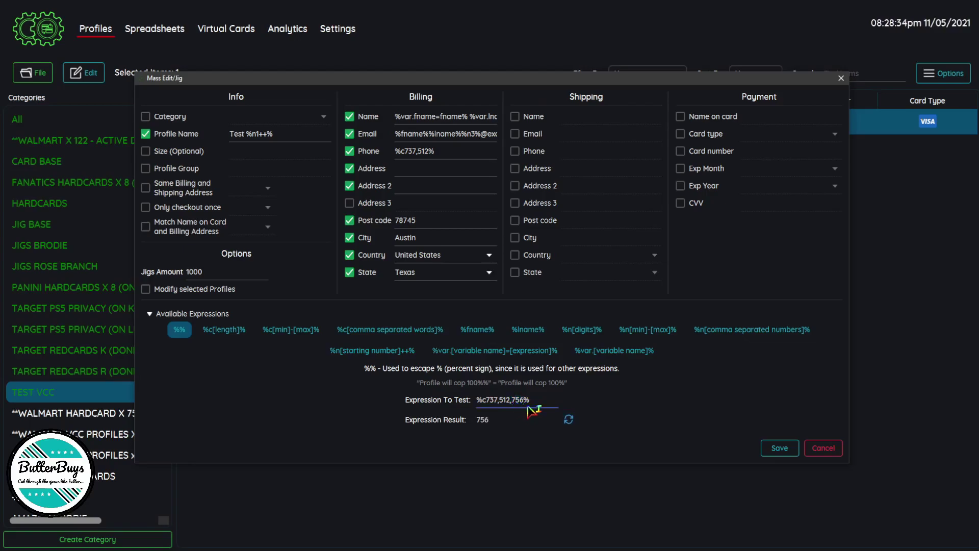
pyautogui.click(569, 420)
pyautogui.click(571, 422)
pyautogui.click(570, 421)
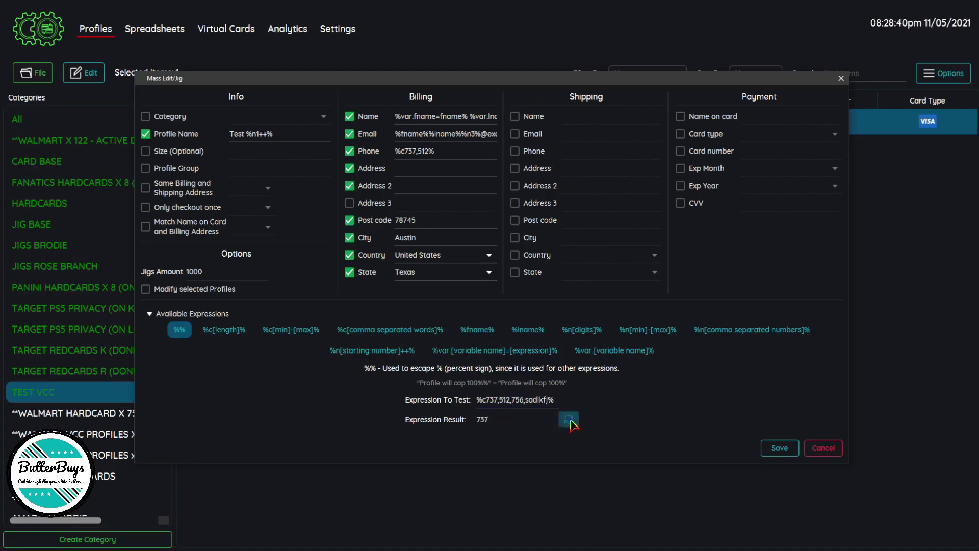
pyautogui.tripleClick(442, 155)
pyautogui.click(458, 157)
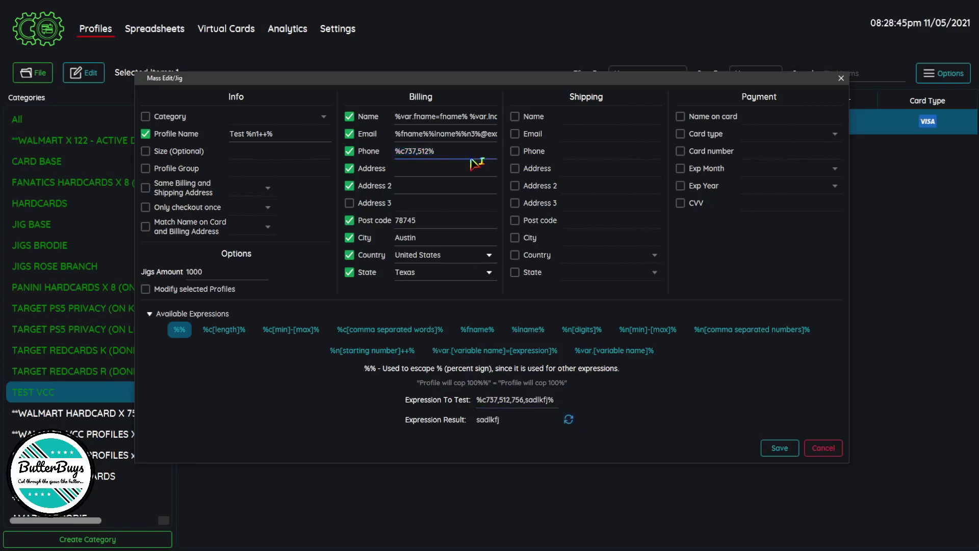
# Step: Add the %n1-9% digit piece to the billing phone jig and test it in the expression tester
pyautogui.write('%n')
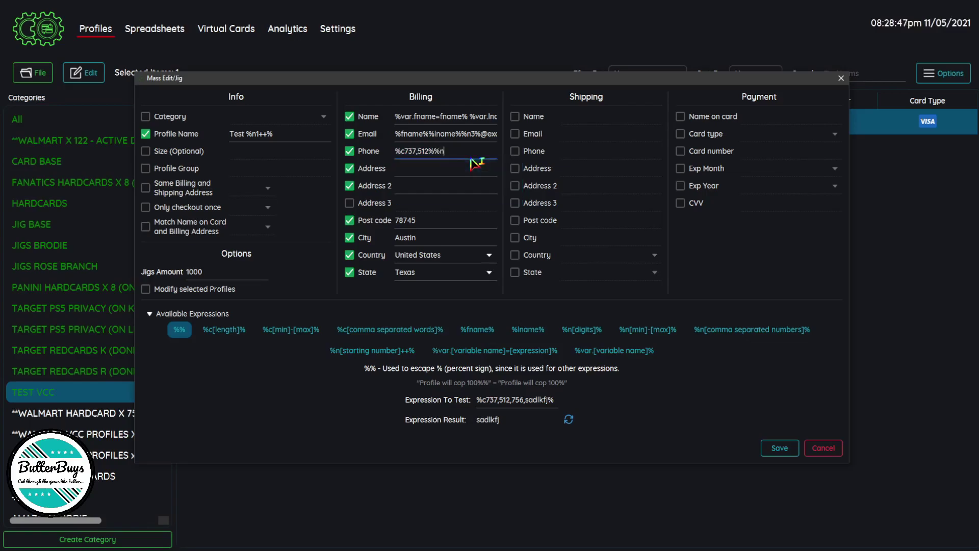
pyautogui.write('1++')
pyautogui.write('%')
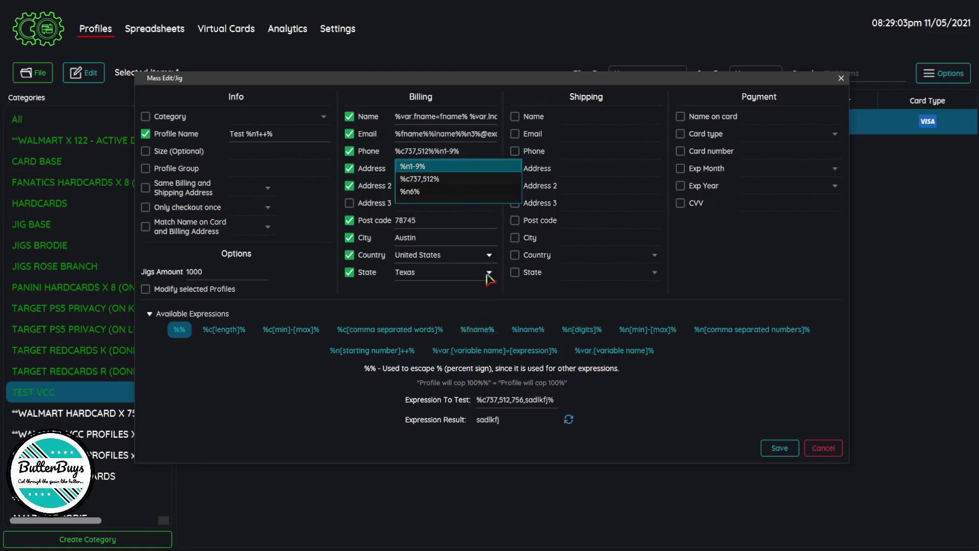
pyautogui.click(461, 153)
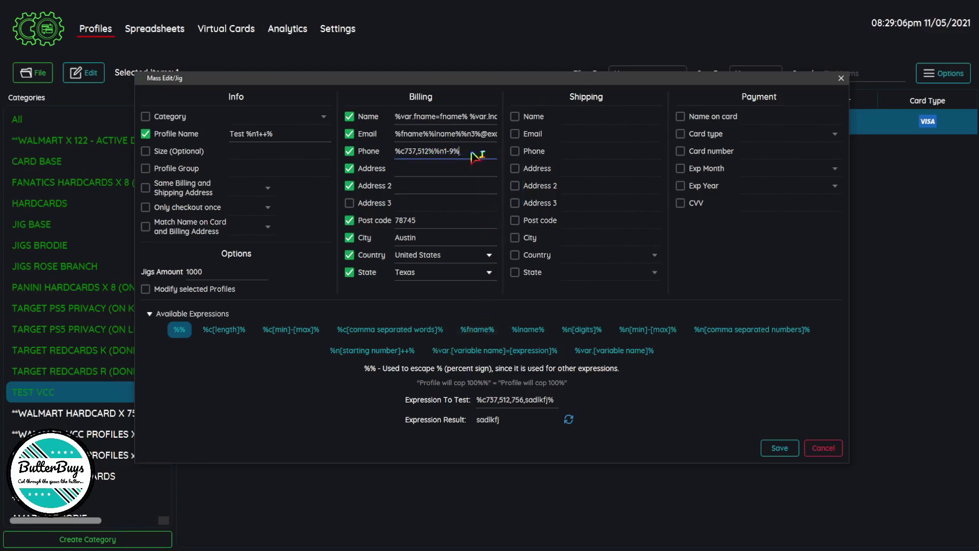
pyautogui.moveTo(435, 152); pyautogui.dragTo(481, 154)
pyautogui.hotkey('ctrl', 'c')
pyautogui.tripleClick(533, 403)
pyautogui.hotkey('ctrl', 'v')
pyautogui.click(568, 421)
pyautogui.click(569, 421)
pyautogui.click(569, 421)
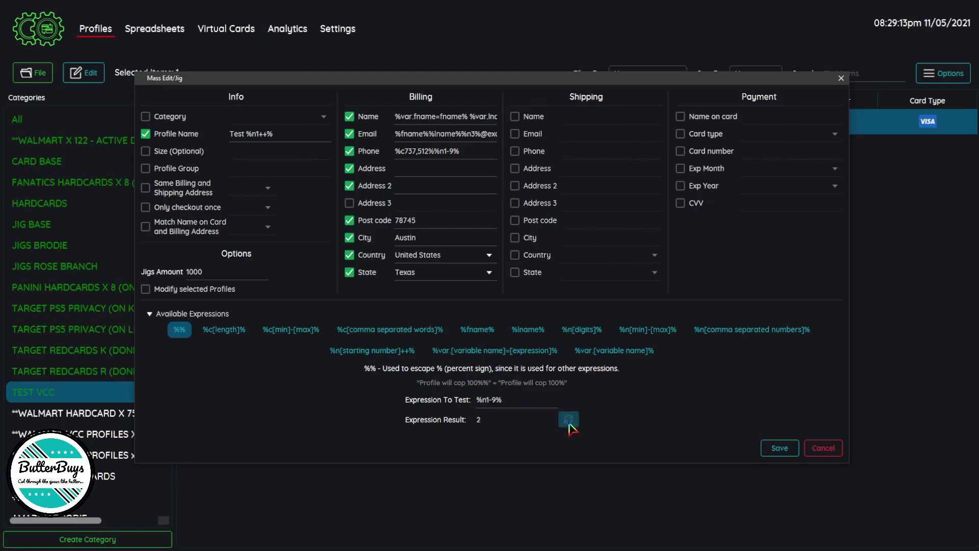
# Step: Append %n6% to the billing phone jig and load the full expression into the tester
pyautogui.click(473, 153)
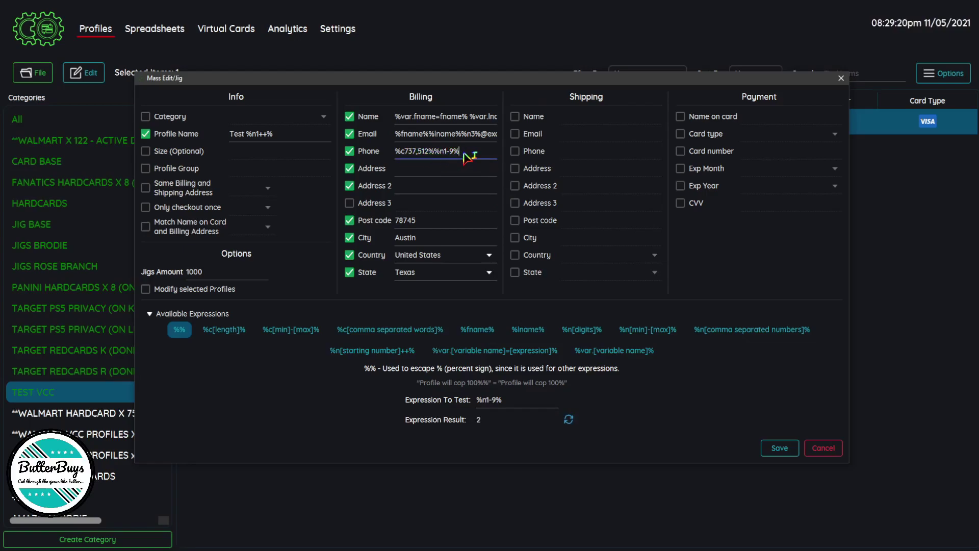
pyautogui.write('%')
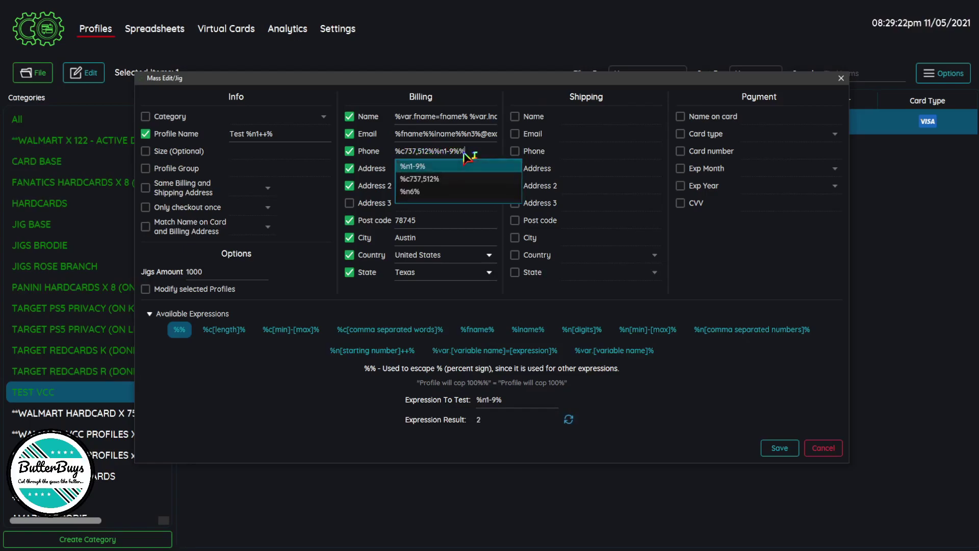
pyautogui.write('n')
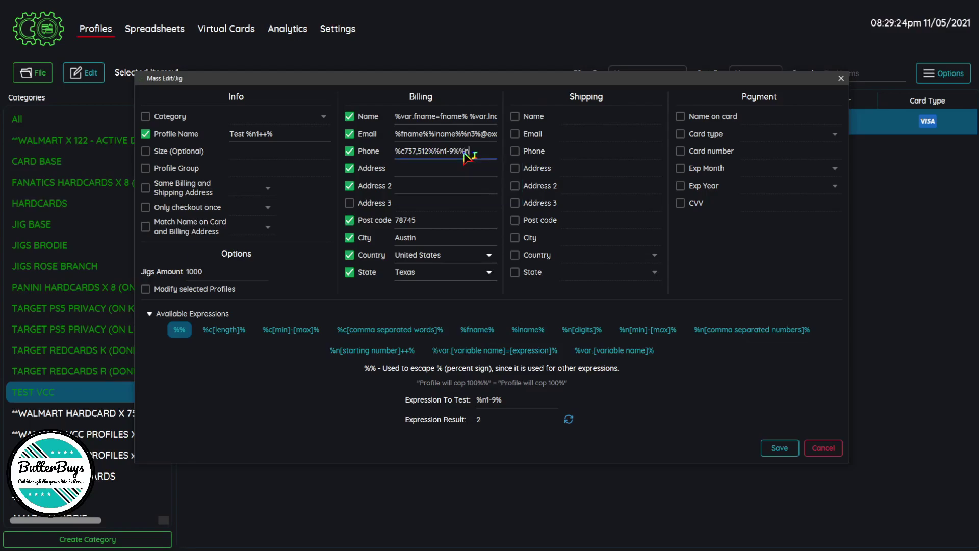
pyautogui.write('6%')
pyautogui.moveTo(487, 156); pyautogui.dragTo(394, 154)
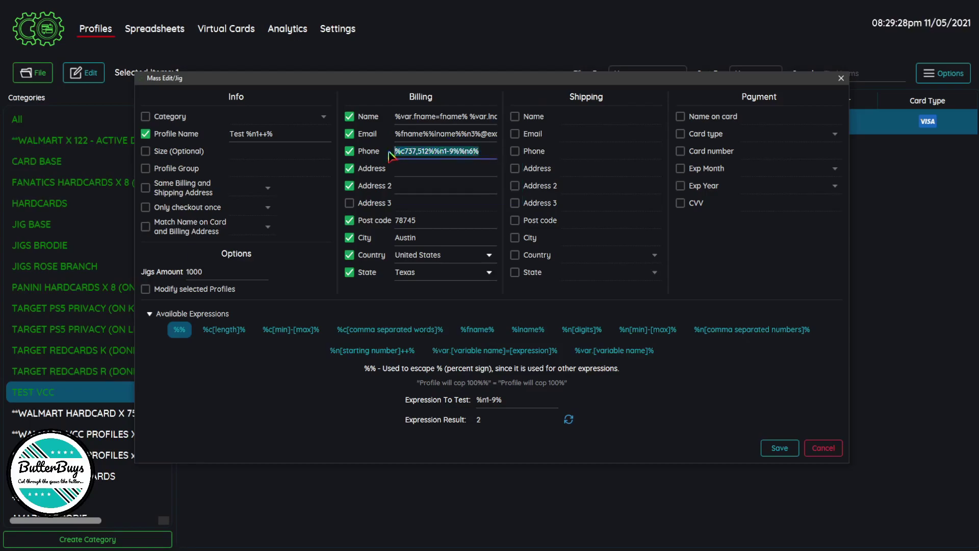
pyautogui.doubleClick(518, 407)
pyautogui.hotkey('ctrl', 'v')
# Step: Generate several ten-digit sample phone numbers from '%c737,512%%n1-9%%n6%'
pyautogui.click(569, 419)
pyautogui.click(568, 419)
pyautogui.click(569, 419)
pyautogui.click(569, 419)
pyautogui.click(573, 423)
pyautogui.click(573, 423)
pyautogui.click(573, 423)
pyautogui.click(573, 423)
pyautogui.click(573, 423)
pyautogui.click(573, 423)
pyautogui.click(573, 423)
pyautogui.click(573, 423)
pyautogui.click(572, 422)
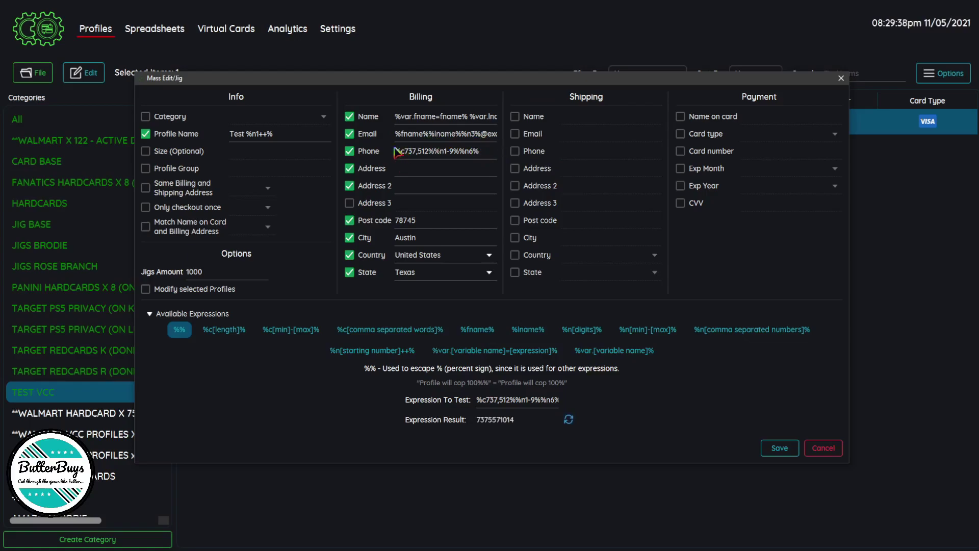
# Step: Enter '123 Main Street Unit 1' as the billing address, fixing the typos
pyautogui.tripleClick(479, 151)
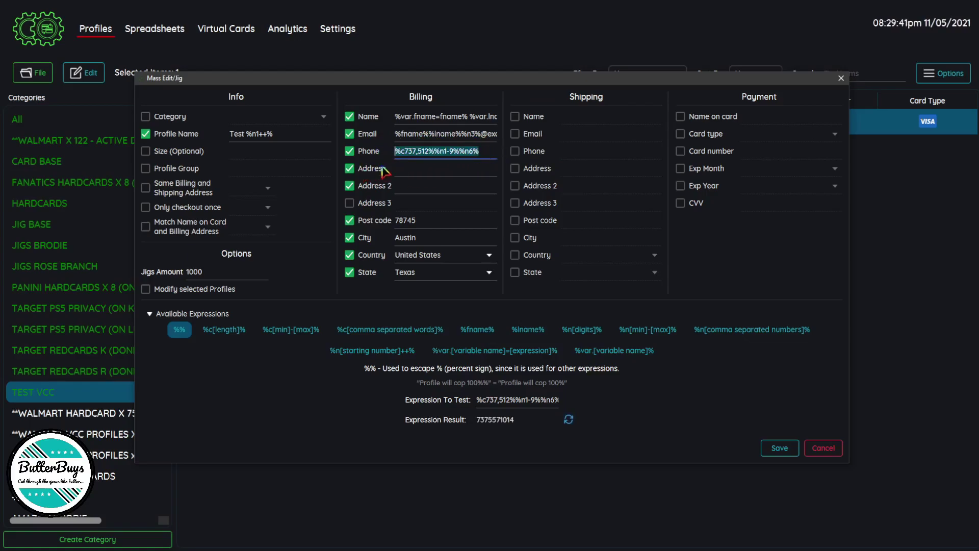
pyautogui.click(420, 172)
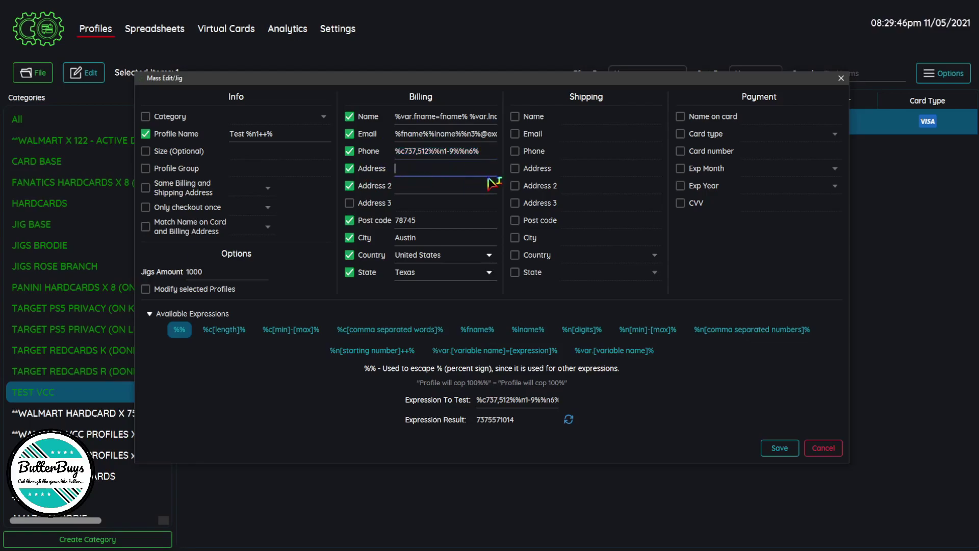
pyautogui.write('AYCD 123 Main')
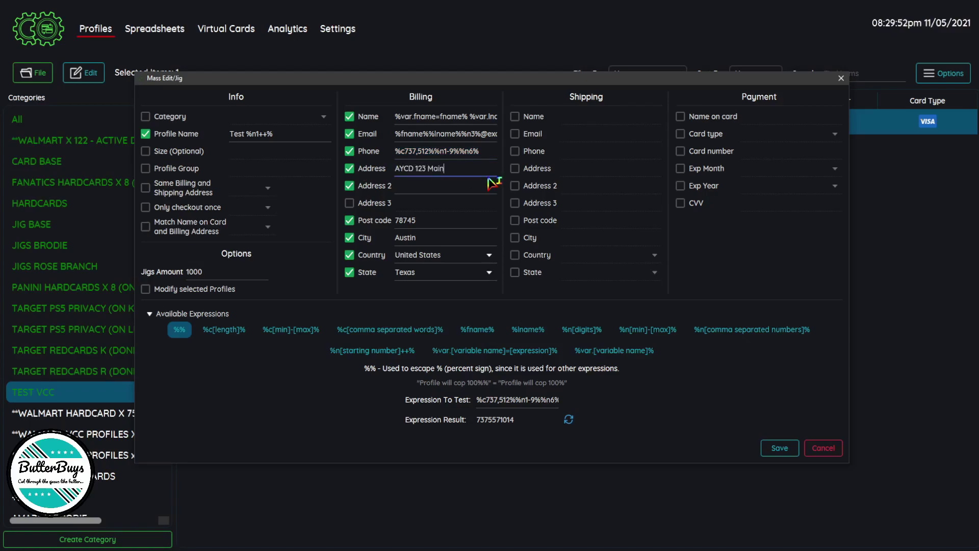
pyautogui.press('BackSpace')
pyautogui.press('BackSpace')
pyautogui.press('BackSpace')
pyautogui.press('BackSpace')
pyautogui.press('BackSpace')
pyautogui.press('BackSpace')
pyautogui.press('BackSpace')
pyautogui.press('BackSpace')
pyautogui.press('BackSpace')
pyautogui.press('BackSpace')
pyautogui.press('BackSpace')
pyautogui.press('BackSpace')
pyautogui.press('BackSpace')
pyautogui.write('123 Main Stret')
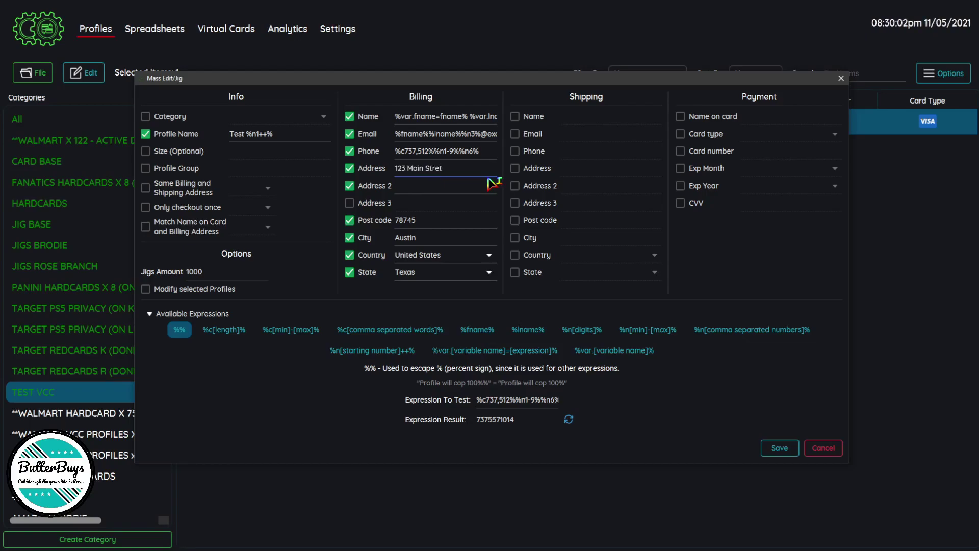
pyautogui.press('BackSpace')
pyautogui.press('BackSpace')
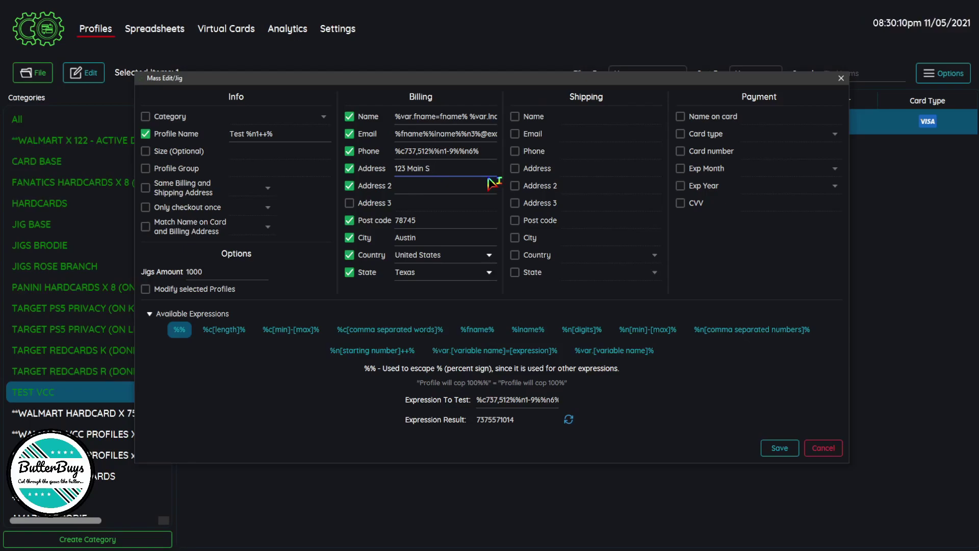
pyautogui.write('treet Unit 1')
# Step: Put 'Unit 1' on Address 2 and review the text of both address lines
pyautogui.click(459, 188)
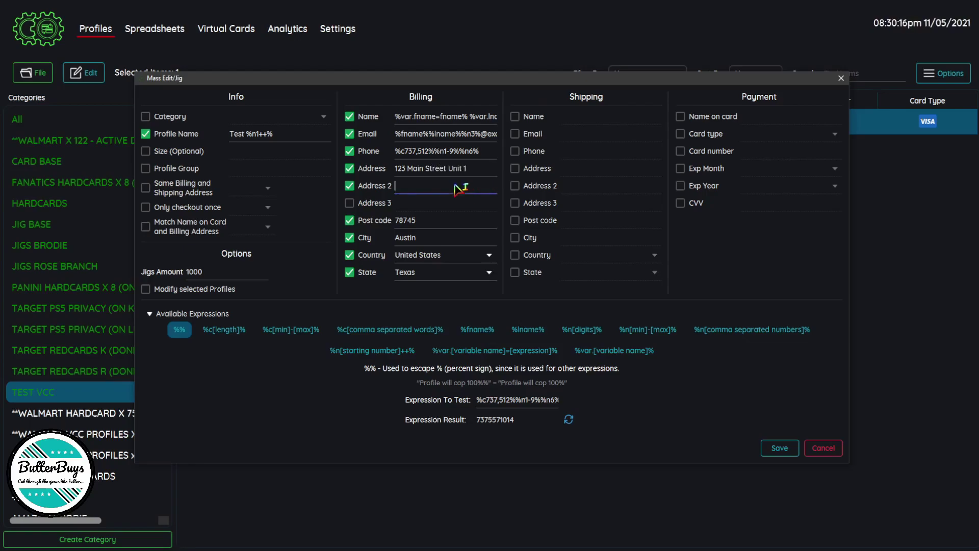
pyautogui.write('Unit 1')
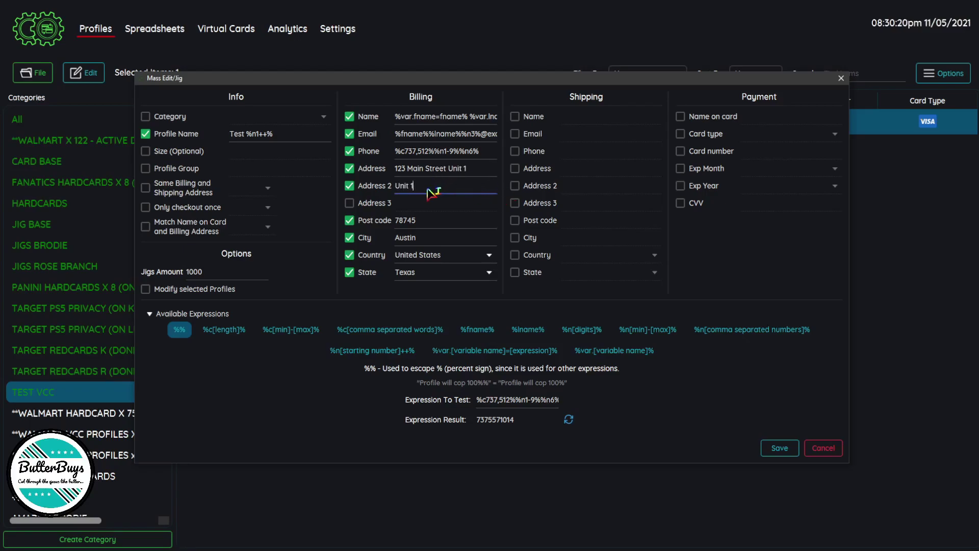
pyautogui.tripleClick(411, 188)
pyautogui.click(443, 176)
pyautogui.moveTo(469, 170); pyautogui.dragTo(386, 169)
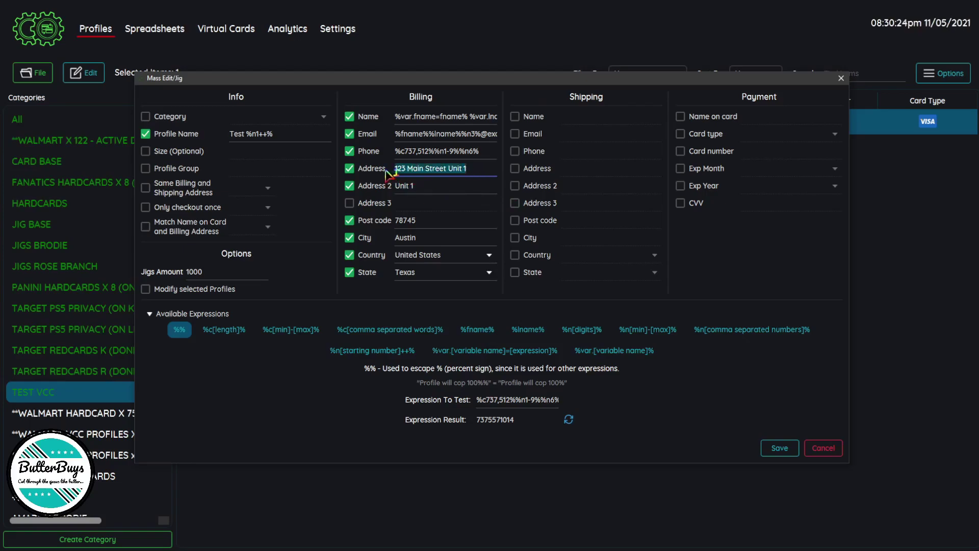
pyautogui.click(410, 192)
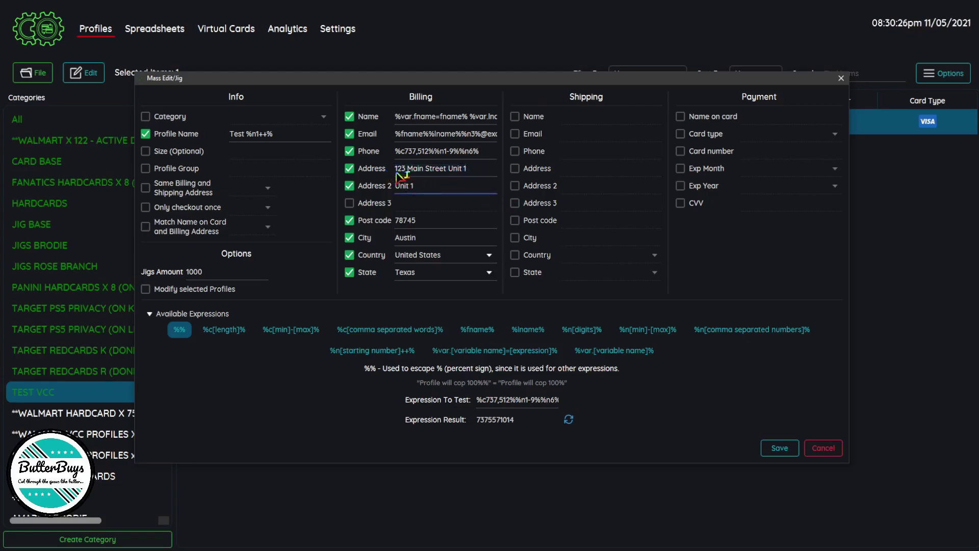
pyautogui.tripleClick(465, 172)
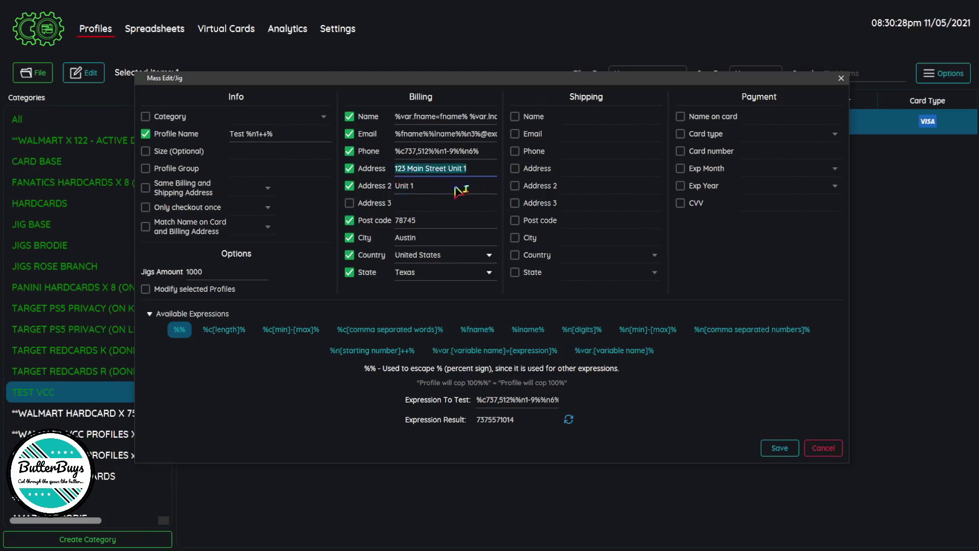
pyautogui.moveTo(459, 186); pyautogui.dragTo(389, 187)
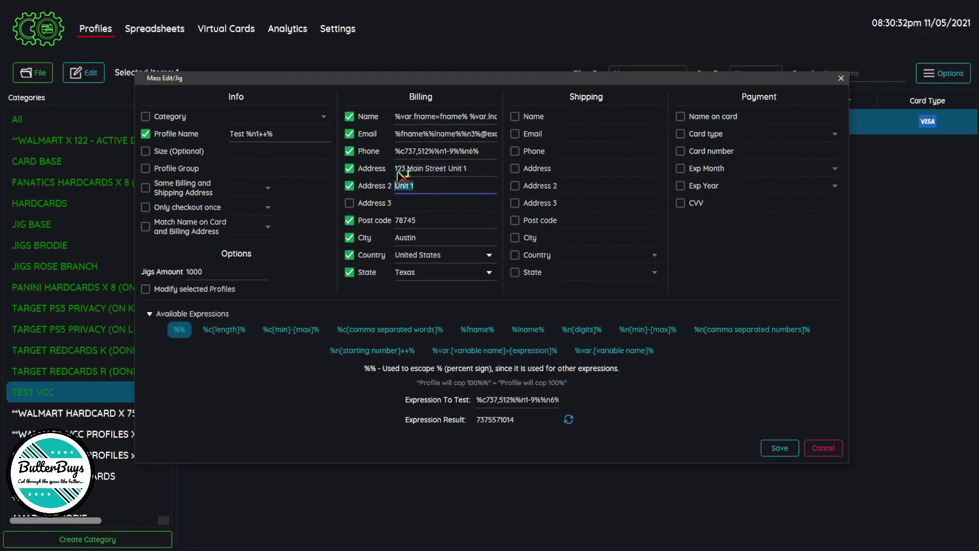
pyautogui.moveTo(397, 173); pyautogui.dragTo(494, 180)
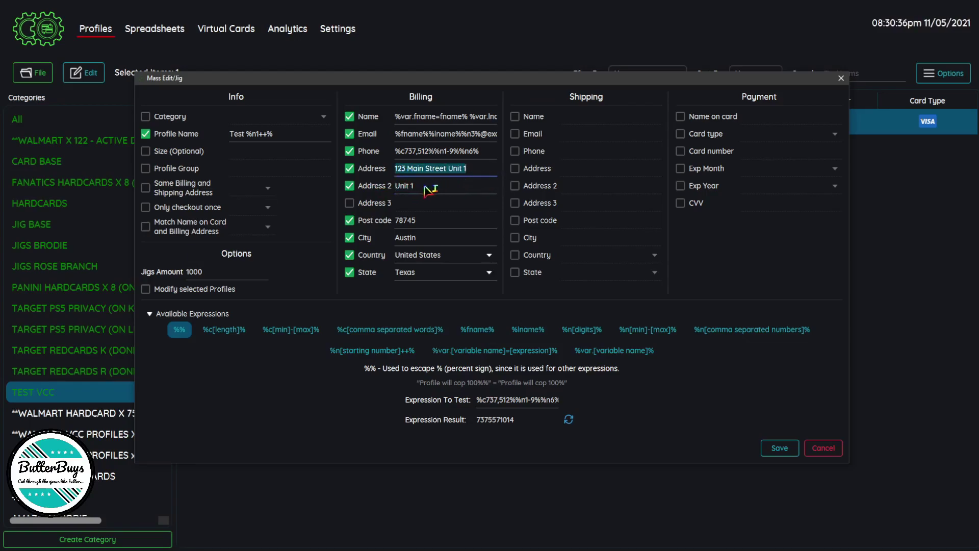
# Step: Clear the 'Unit 1' text from Address 2
pyautogui.click(408, 174)
pyautogui.click(442, 190)
pyautogui.hotkey('ctrl', 'a')
pyautogui.press('BackSpace')
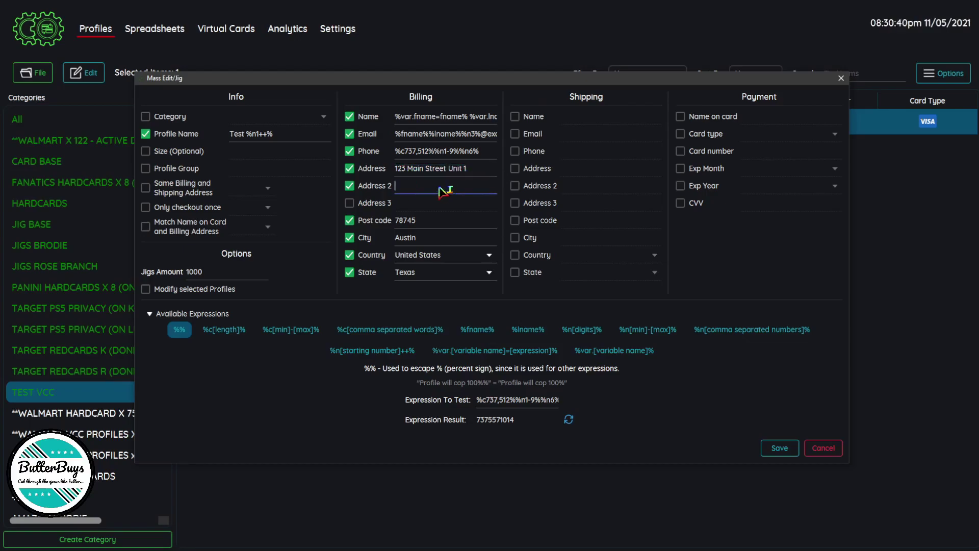
# Step: Trim the billing address to '123 Main' and start a % expression after it
pyautogui.moveTo(469, 172); pyautogui.dragTo(449, 175)
pyautogui.press('BackSpace')
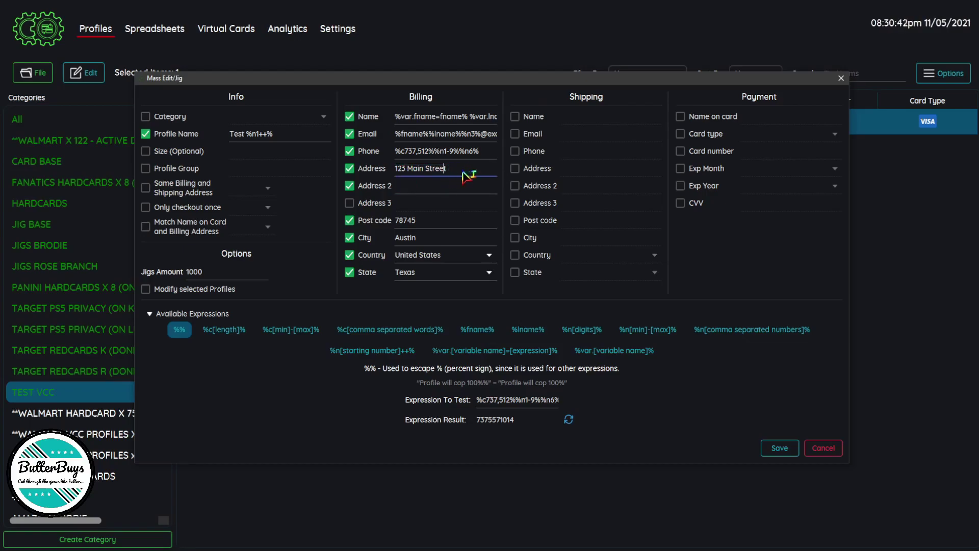
pyautogui.click(395, 173)
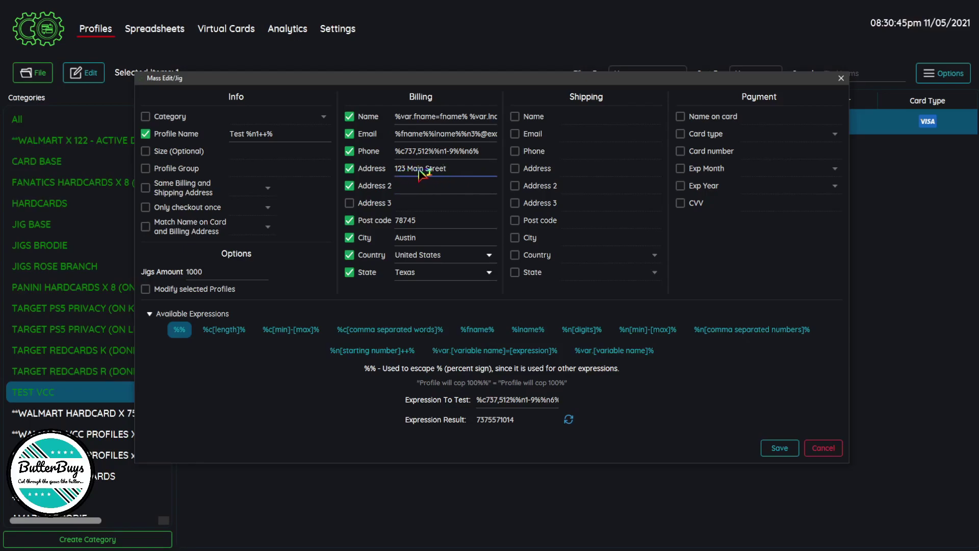
pyautogui.moveTo(436, 173); pyautogui.dragTo(425, 172)
pyautogui.press('BackSpace')
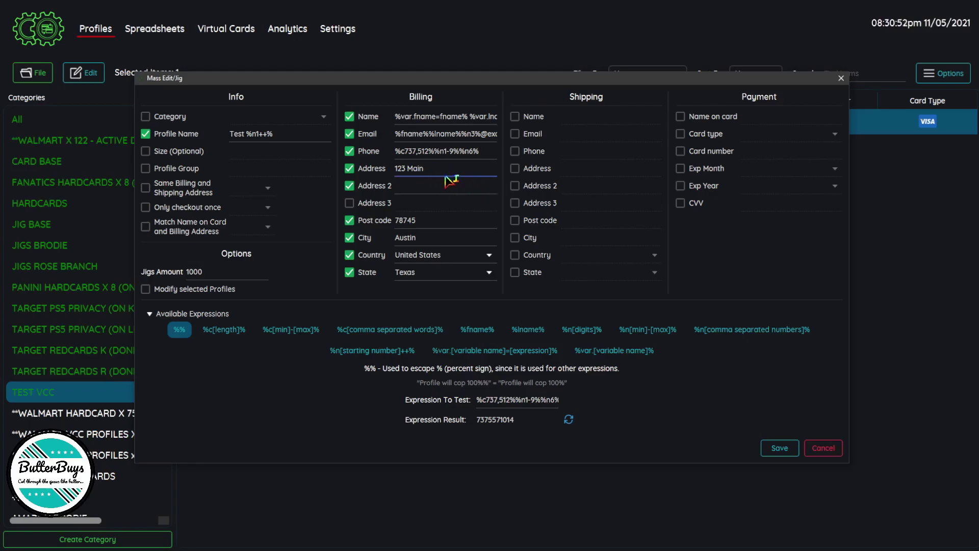
pyautogui.write('ne')
pyautogui.press('BackSpace')
pyautogui.press('BackSpace')
pyautogui.press('BackSpace')
pyautogui.press('BackSpace')
pyautogui.press('BackSpace')
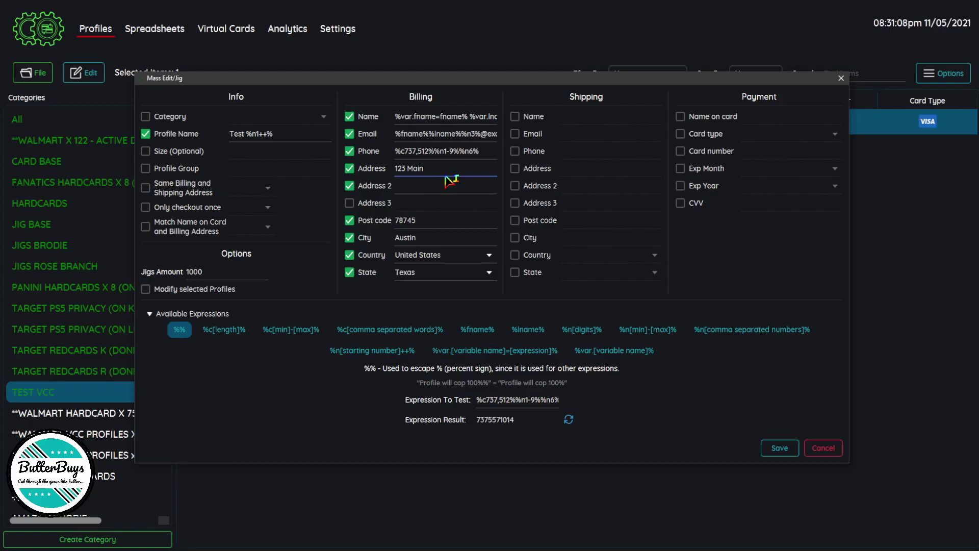
pyautogui.write('%')
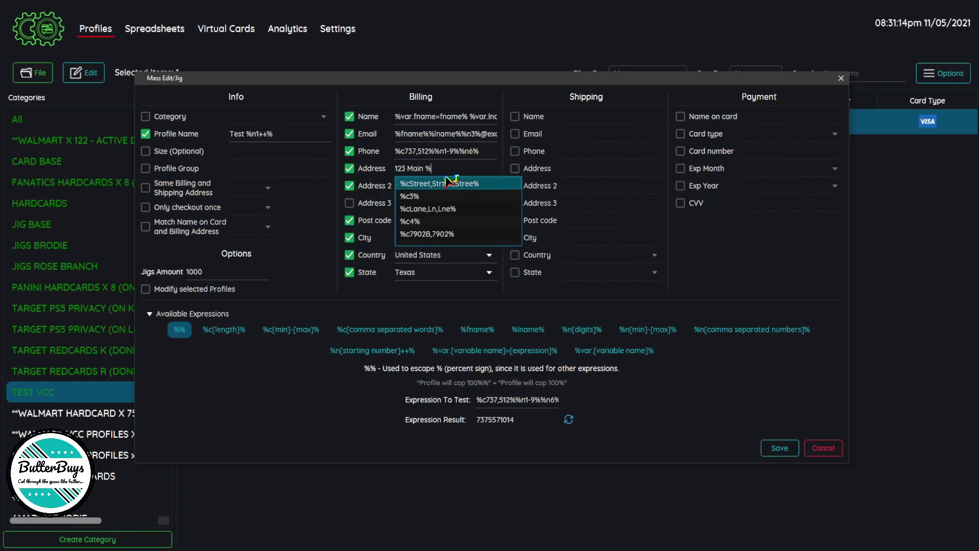
# Step: Make the billing address '123 Main %cStreet,Strt,St,Stree%' and load it into the expression tester
pyautogui.write('c')
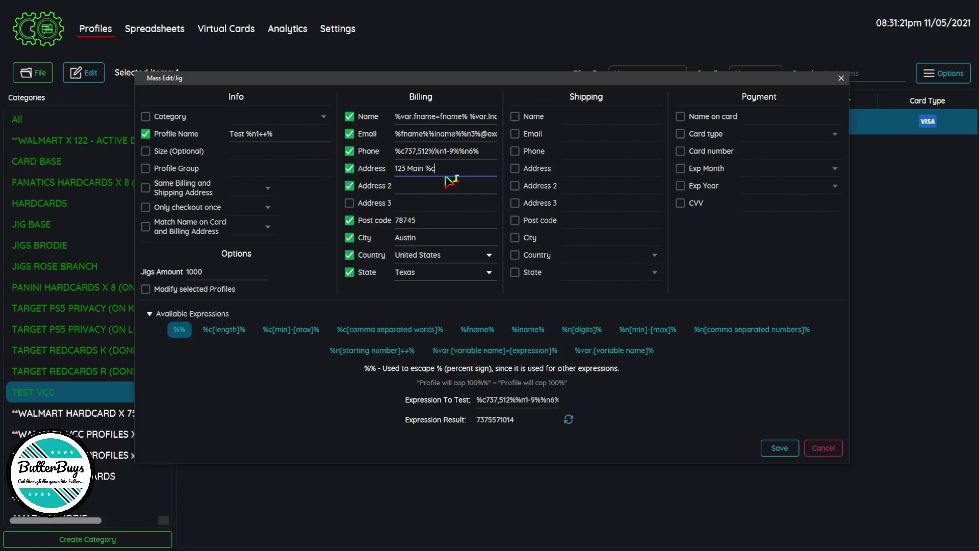
pyautogui.write('Street,Strt,St,')
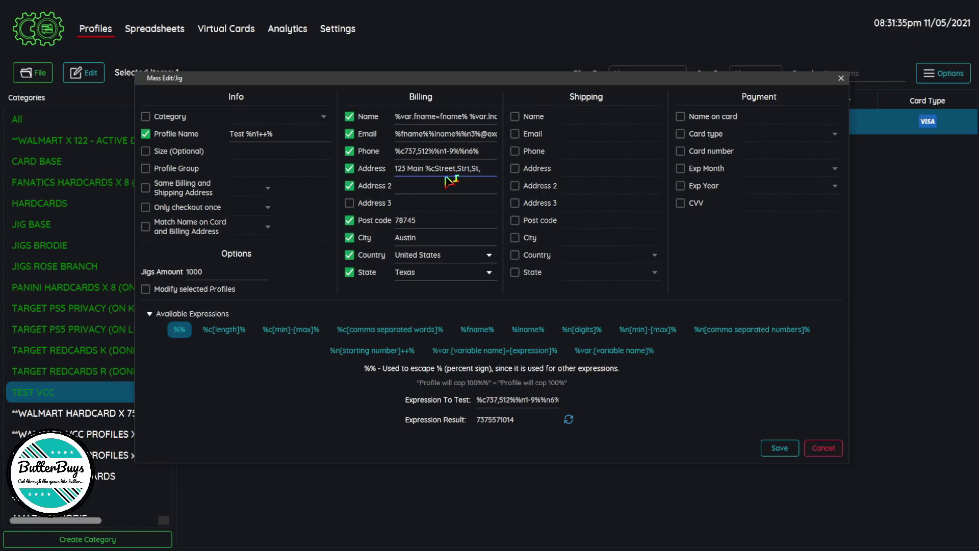
pyautogui.write('Stree')
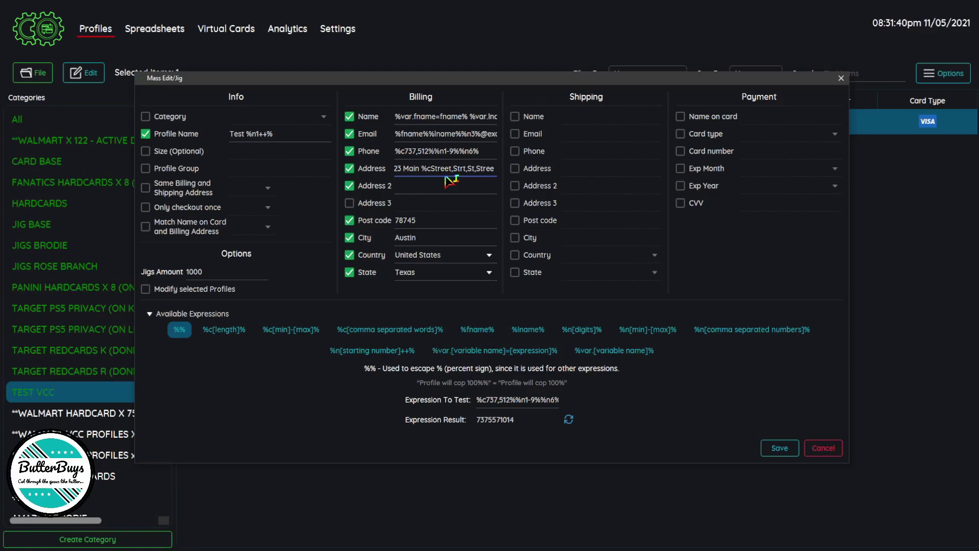
pyautogui.write('%')
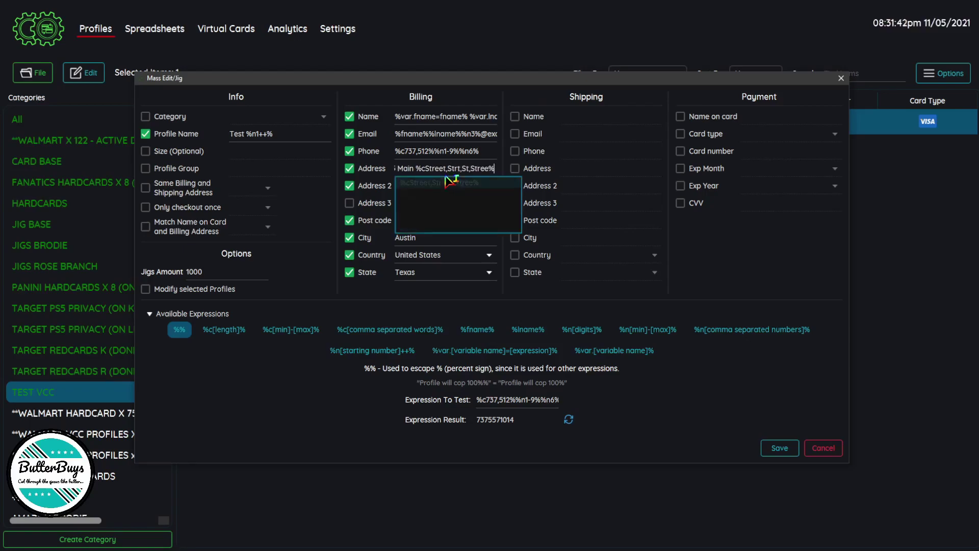
pyautogui.moveTo(495, 171); pyautogui.dragTo(382, 179)
pyautogui.hotkey('ctrl', 'c')
pyautogui.click(543, 403)
pyautogui.hotkey('ctrl', 'a')
pyautogui.hotkey('ctrl', 'v')
# Step: Re-roll sample addresses to check suffix variations like '123 Main Strt', then move to Address 2
pyautogui.click(568, 419)
pyautogui.click(569, 419)
pyautogui.click(568, 419)
pyautogui.click(568, 419)
pyautogui.click(568, 420)
pyautogui.click(569, 419)
pyautogui.click(570, 421)
pyautogui.click(570, 420)
pyautogui.click(570, 420)
pyautogui.click(569, 419)
pyautogui.click(568, 419)
pyautogui.click(569, 420)
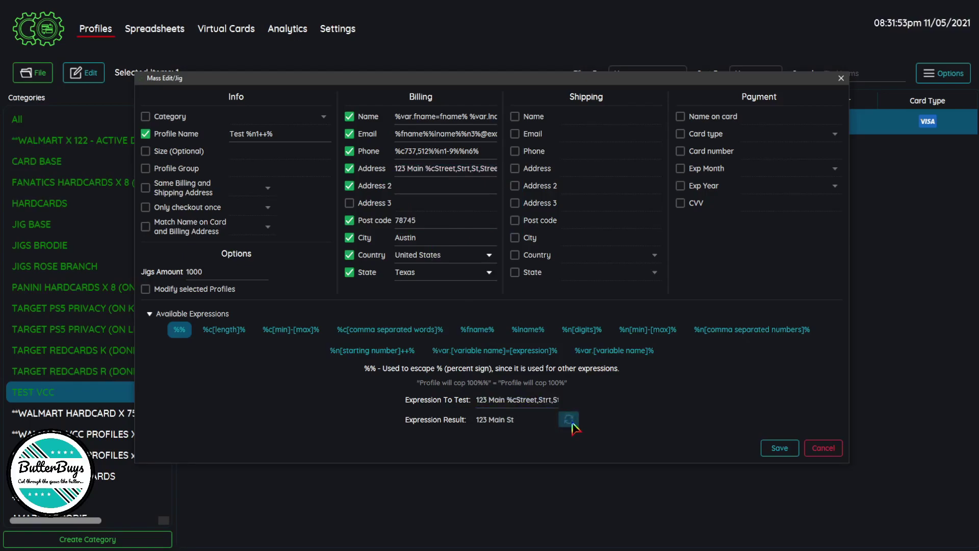
pyautogui.click(572, 424)
pyautogui.click(573, 424)
pyautogui.click(574, 424)
pyautogui.click(575, 426)
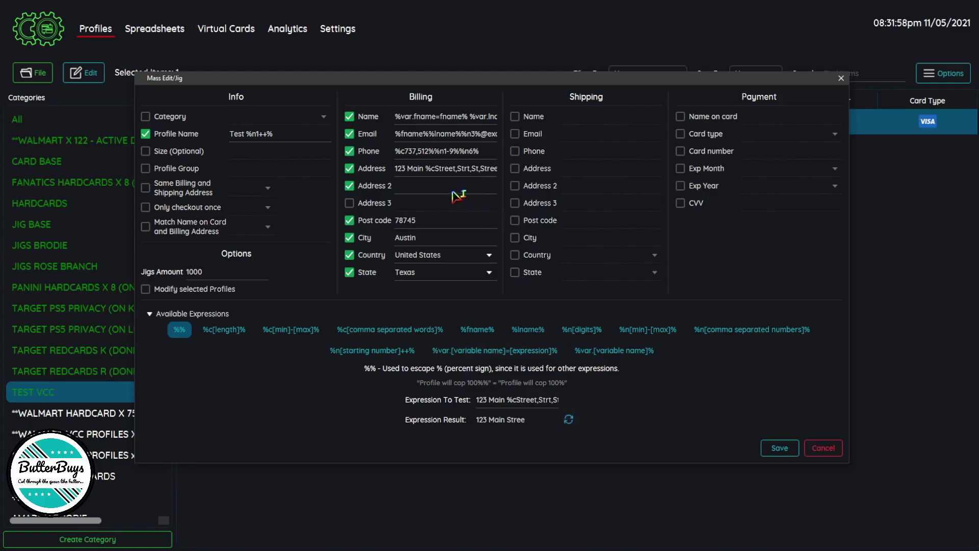
pyautogui.click(569, 421)
pyautogui.click(570, 422)
pyautogui.click(570, 422)
pyautogui.click(570, 422)
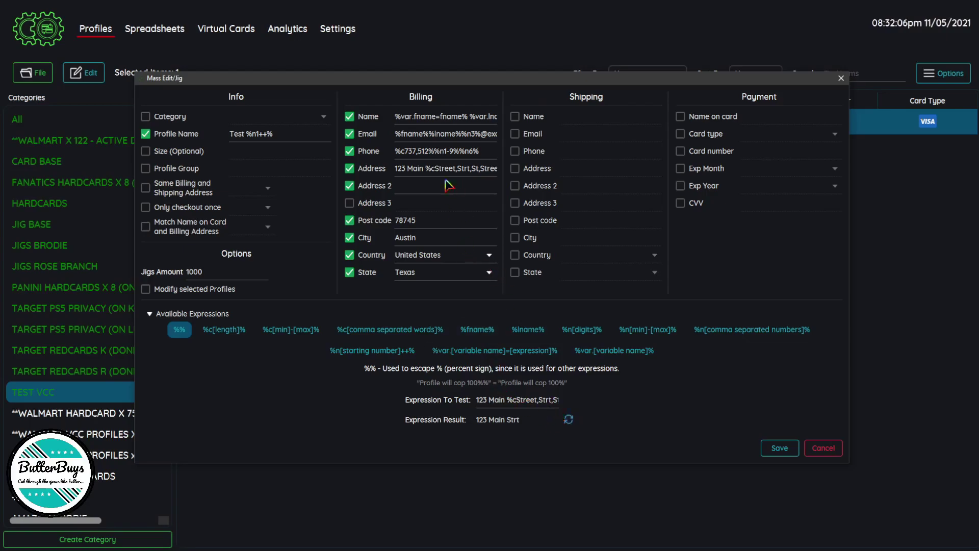
pyautogui.click(425, 169)
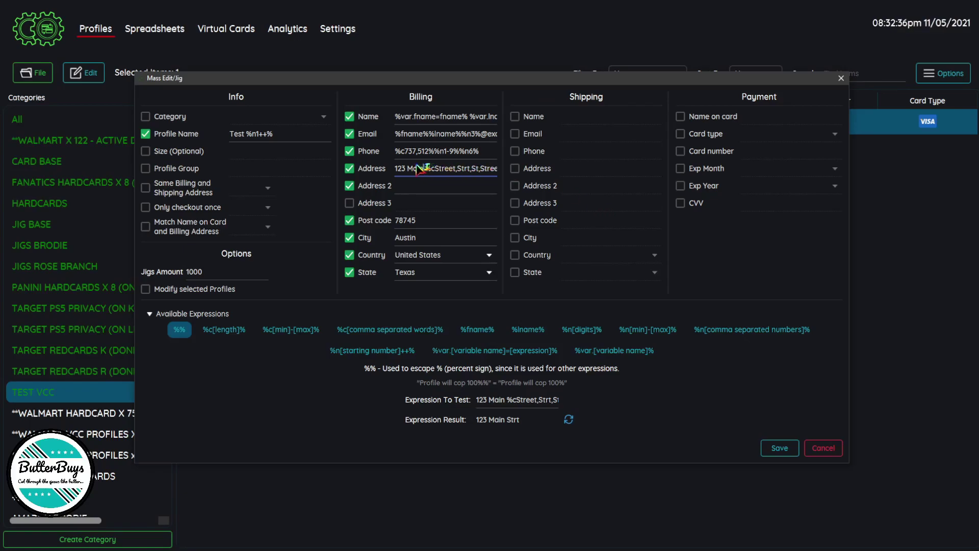
pyautogui.moveTo(397, 173); pyautogui.dragTo(510, 181)
pyautogui.click(448, 186)
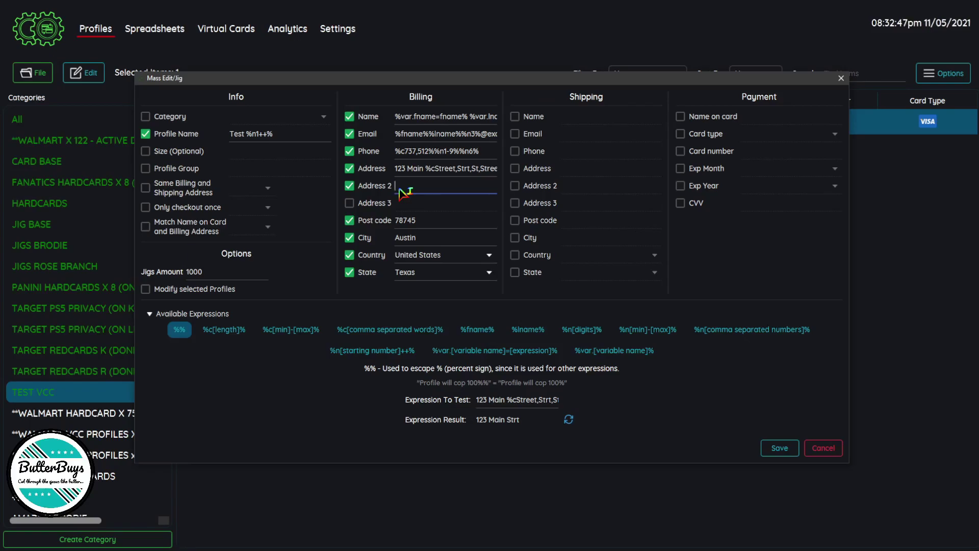
# Step: Enter 'Apt,Apartment,Door,Suite' in Billing Address 2, fixing the comma after Apt
pyautogui.write('Apt')
pyautogui.write(' Apq')
pyautogui.write('rtmen')
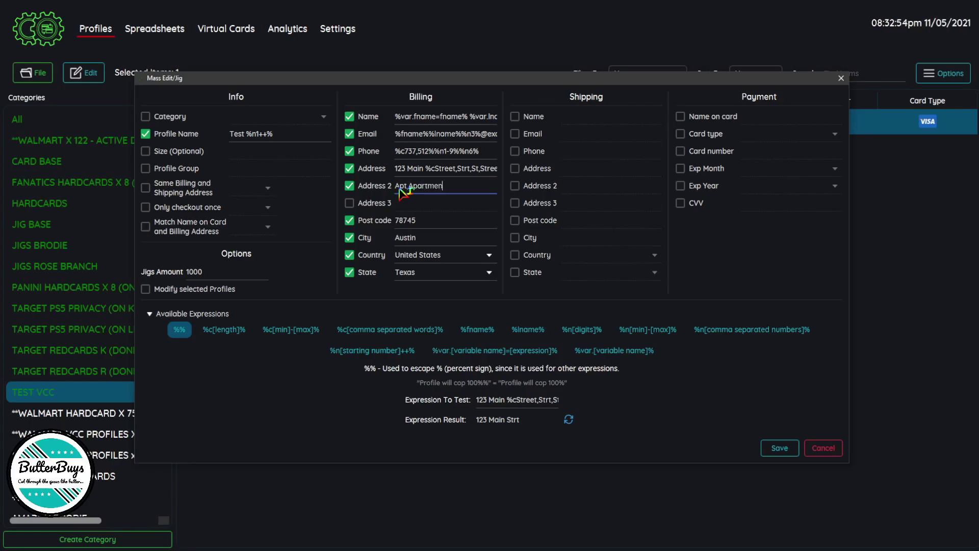
pyautogui.write('t,Door,Suit')
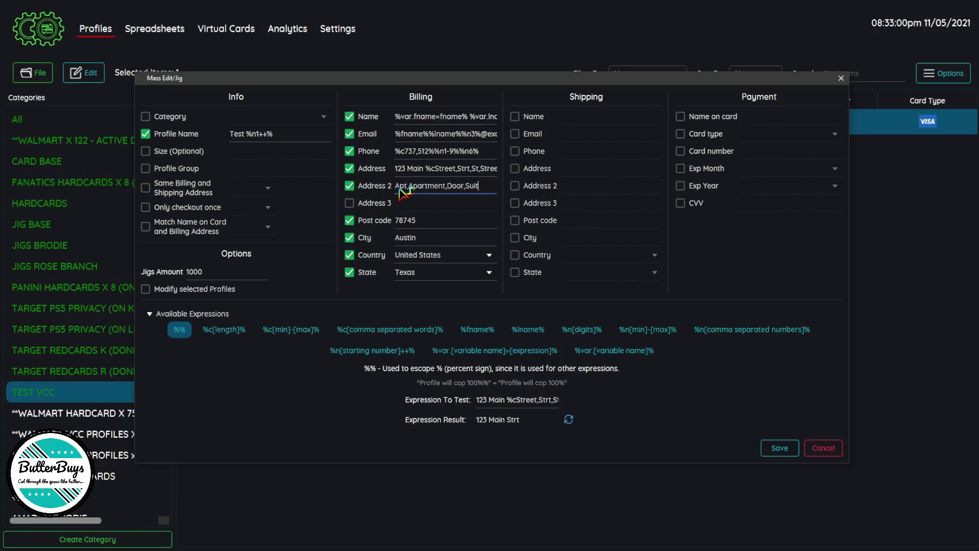
pyautogui.write('e')
pyautogui.click(409, 185)
pyautogui.press('BackSpace')
pyautogui.write(',')
pyautogui.click(396, 186)
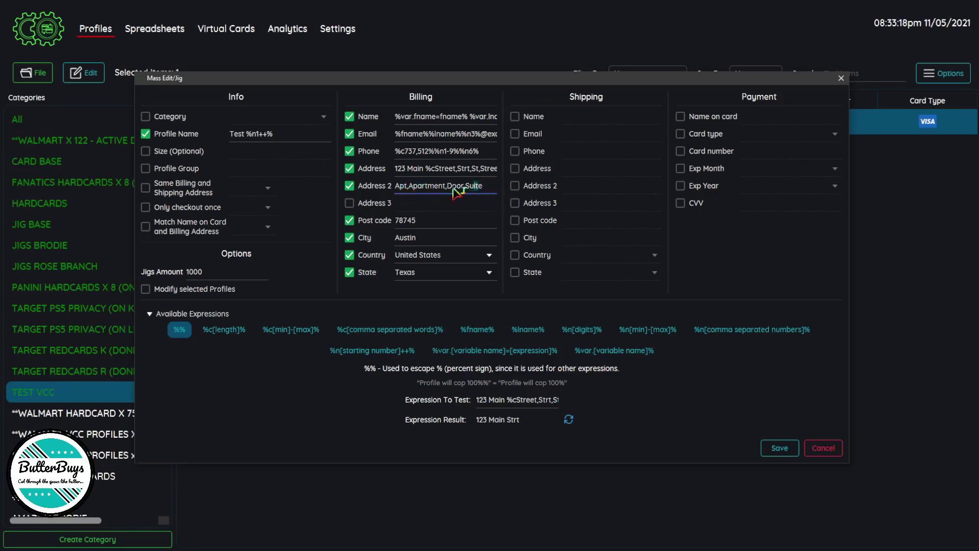
pyautogui.moveTo(482, 188); pyautogui.dragTo(385, 188)
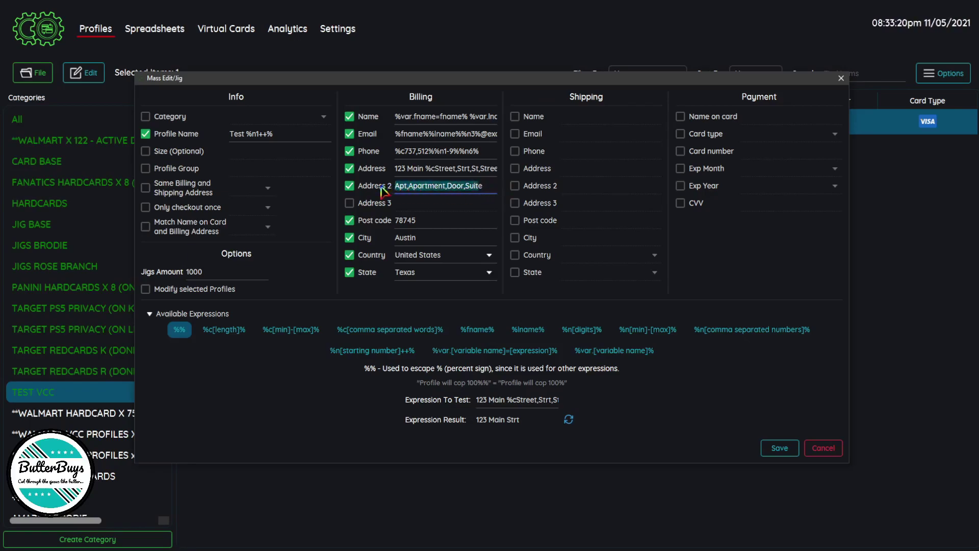
# Step: Set Address 2 to %cApartment,Apt,Unit,Side,Door,Suite,Ste,Congrats,Bungalow%, correcting the typos
pyautogui.write('%ce')
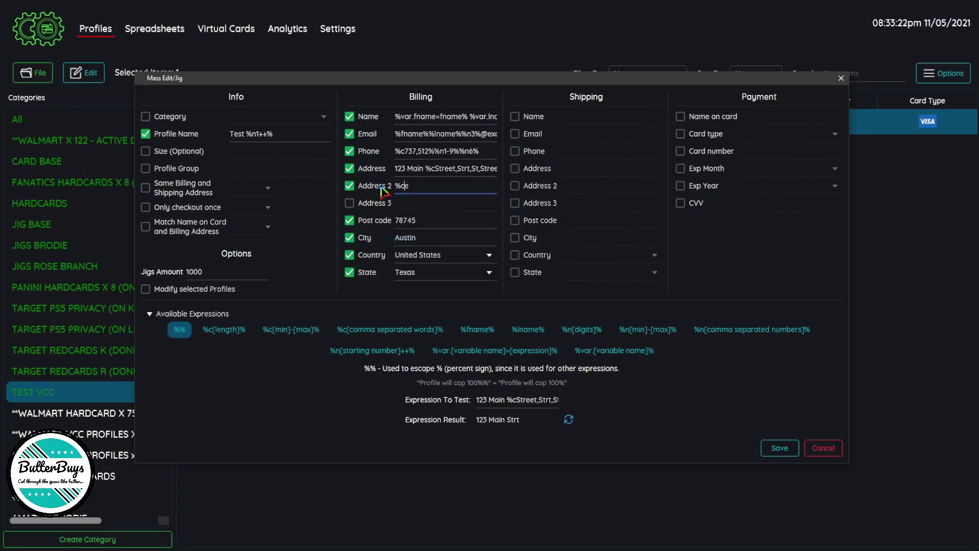
pyautogui.press('BackSpace')
pyautogui.write('Aparment')
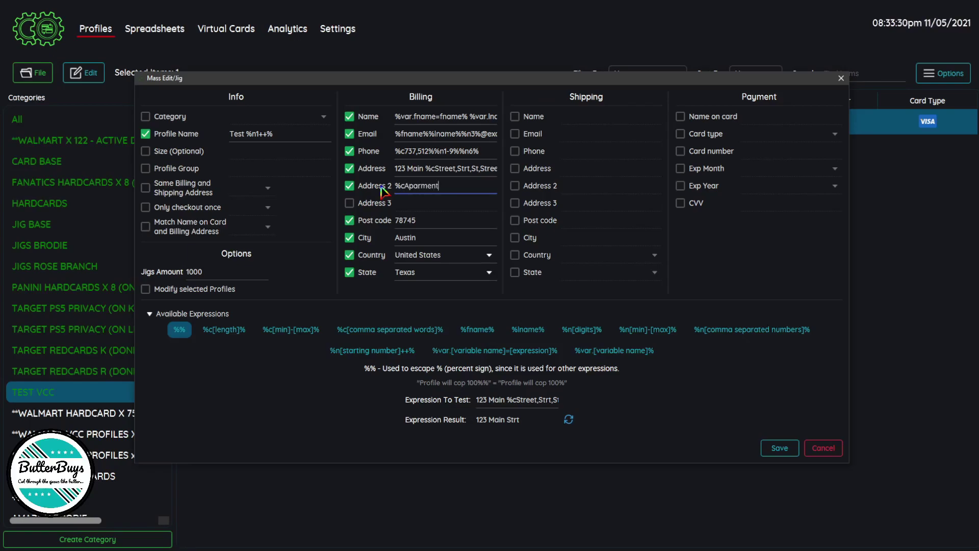
pyautogui.press('BackSpace')
pyautogui.write('tment')
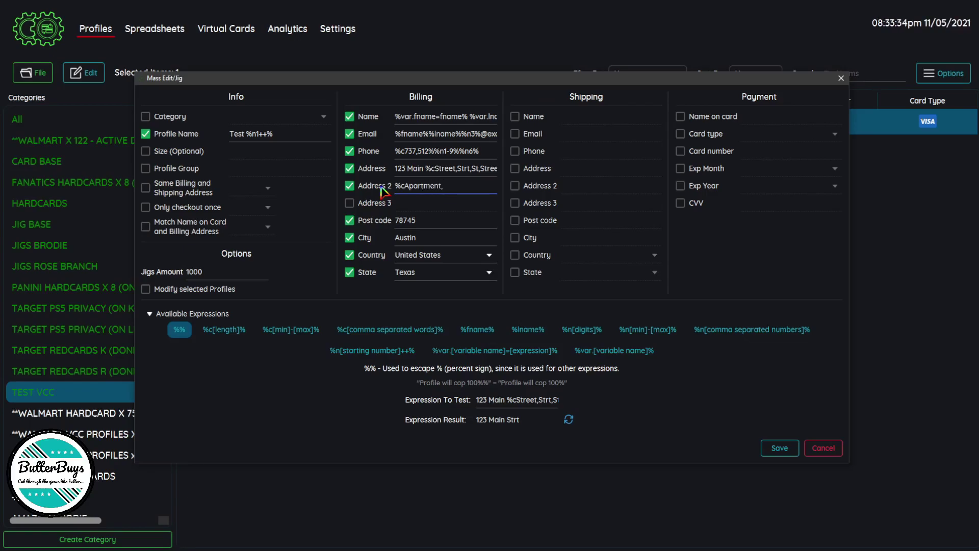
pyautogui.write('pt,Unit,')
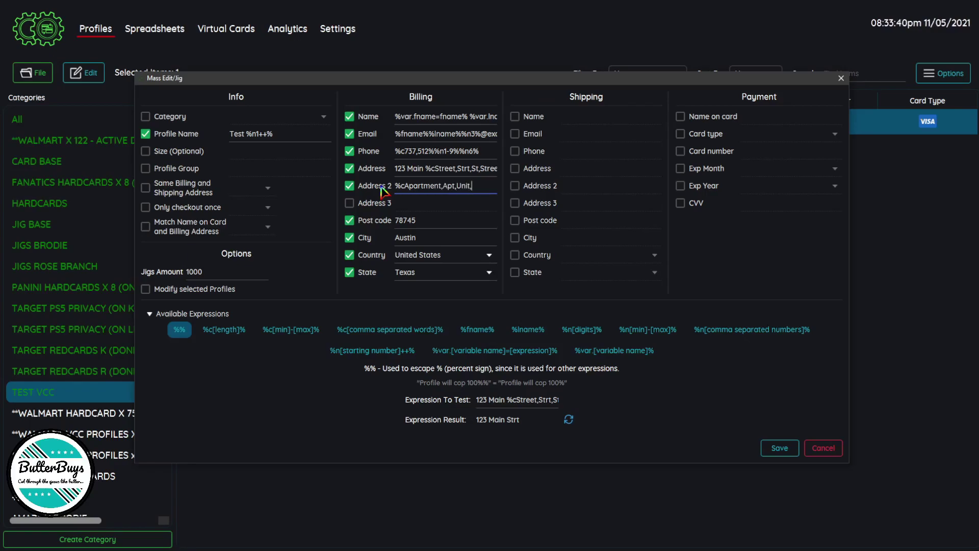
pyautogui.write('Side,Door,')
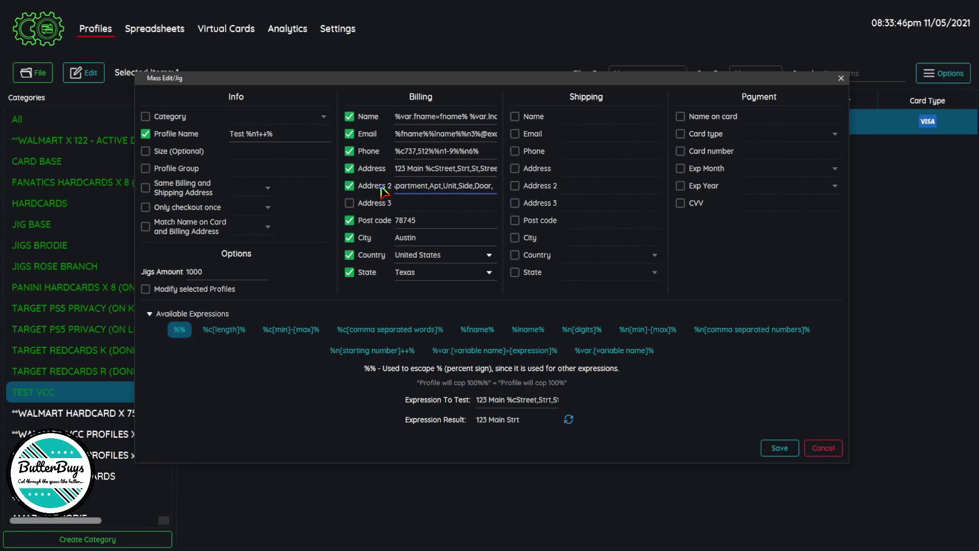
pyautogui.write('Suit')
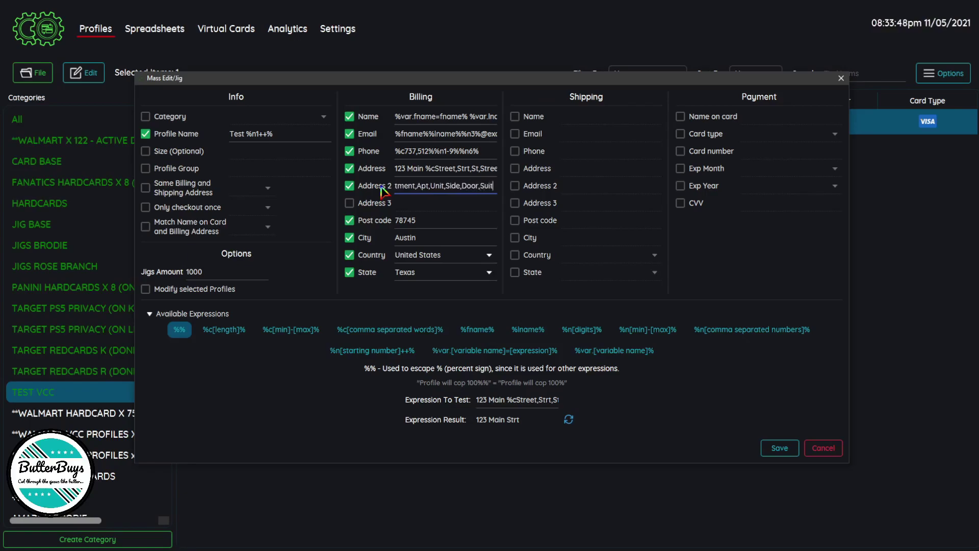
pyautogui.write('e,Ste')
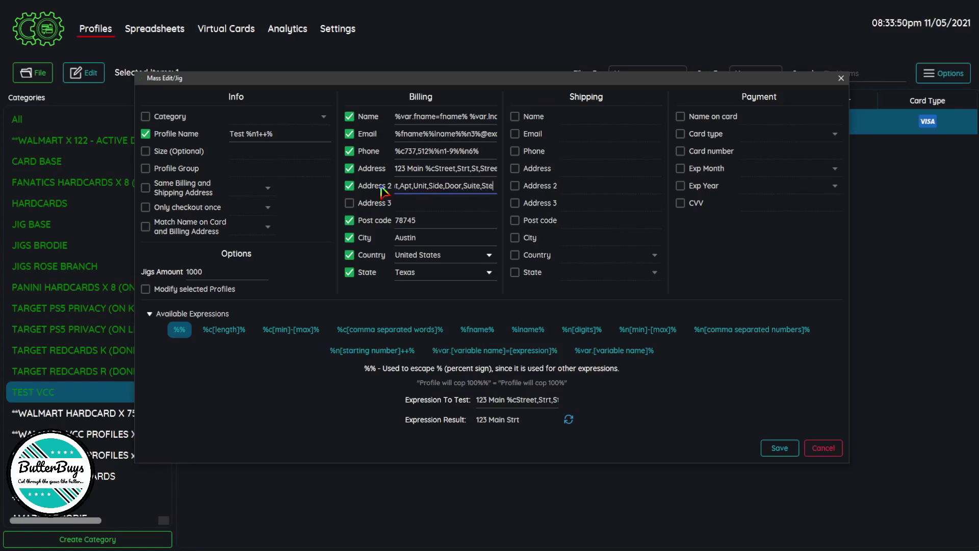
pyautogui.write(',')
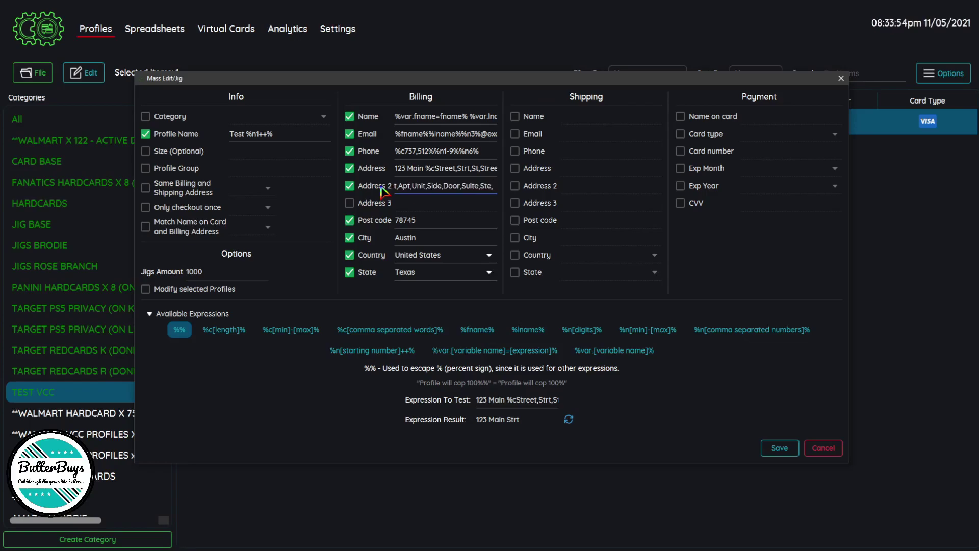
pyautogui.write('Con')
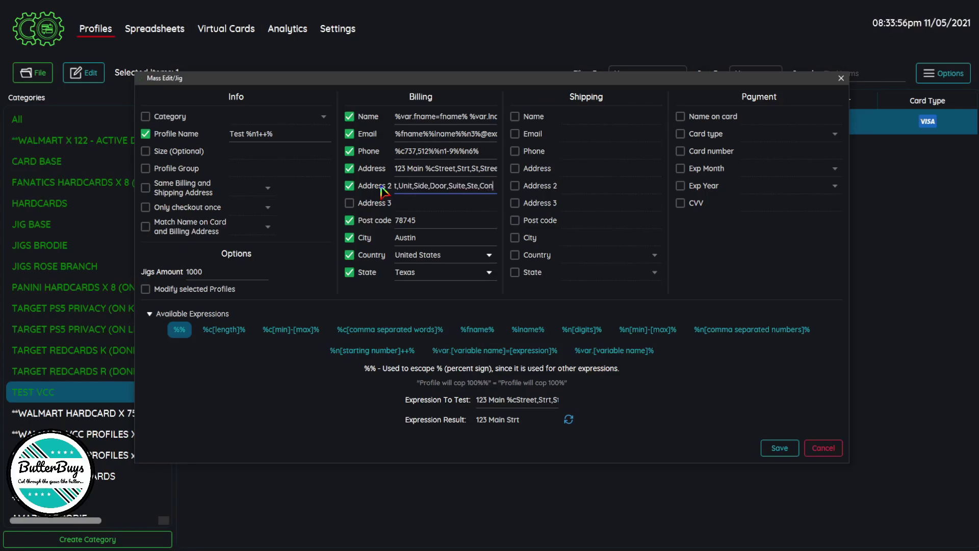
pyautogui.write('grats')
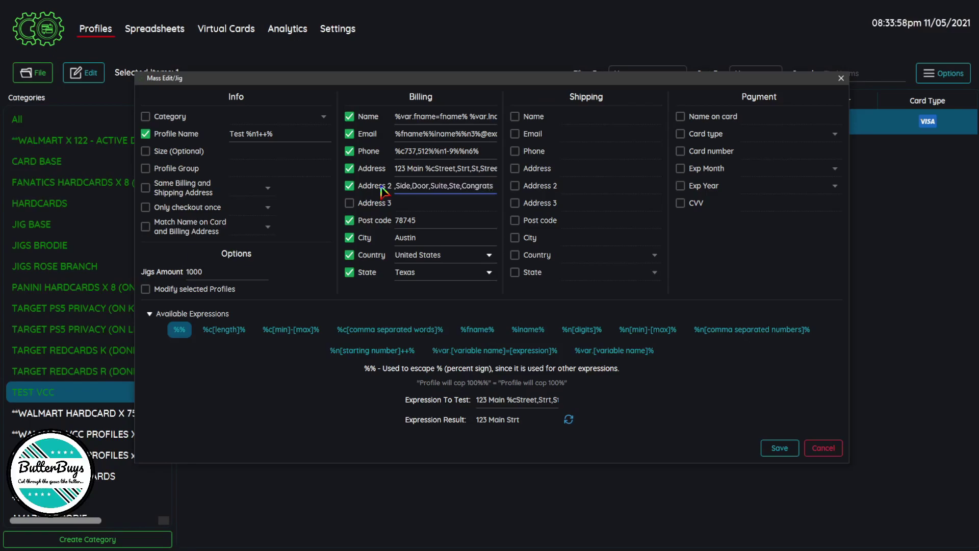
pyautogui.write(',')
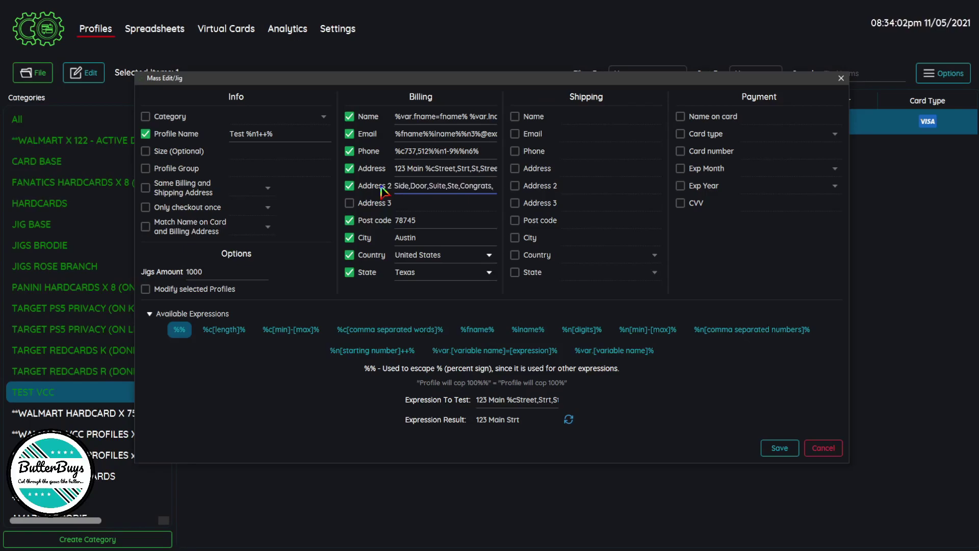
pyautogui.write('Bung')
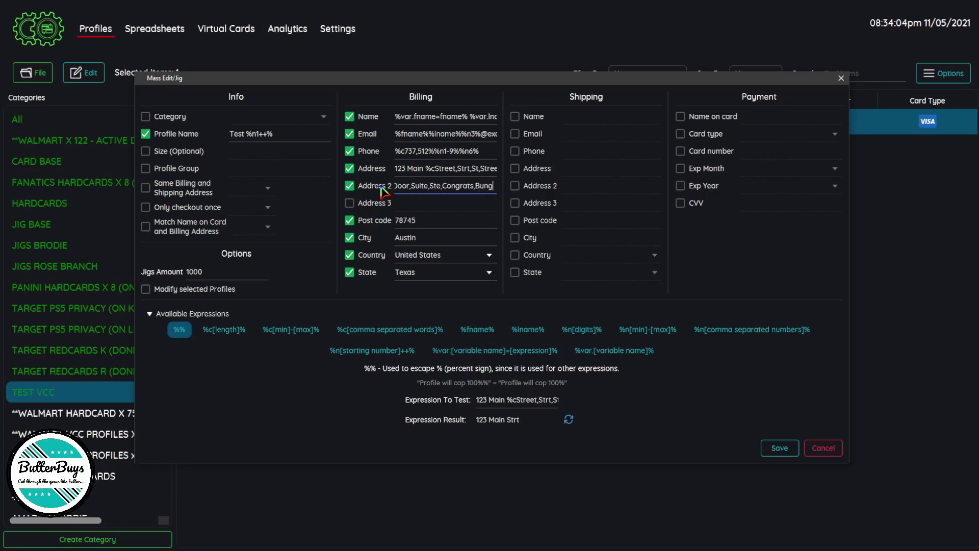
pyautogui.write('alow')
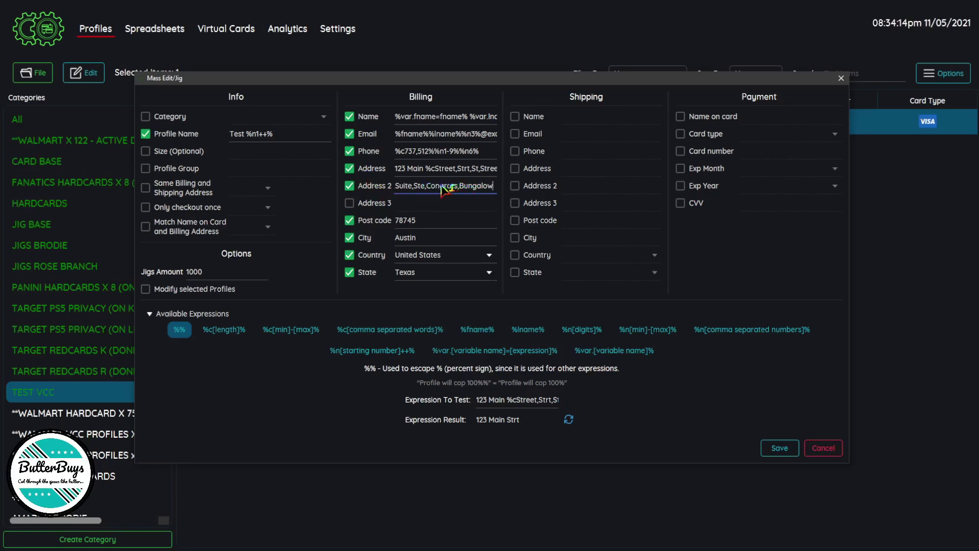
pyautogui.write('%')
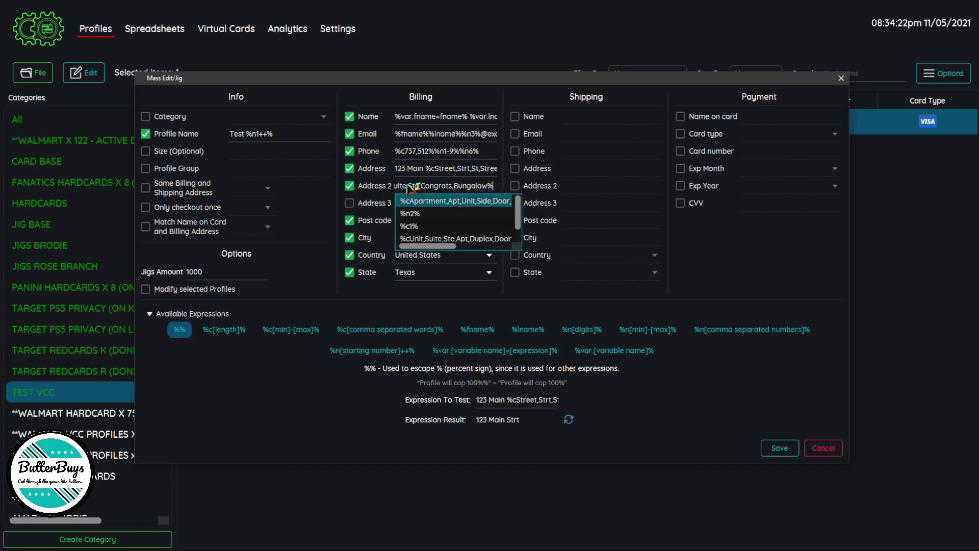
# Step: Append %n2%%c2% to Address 2 and test that piece alone in the tester
pyautogui.click(505, 191)
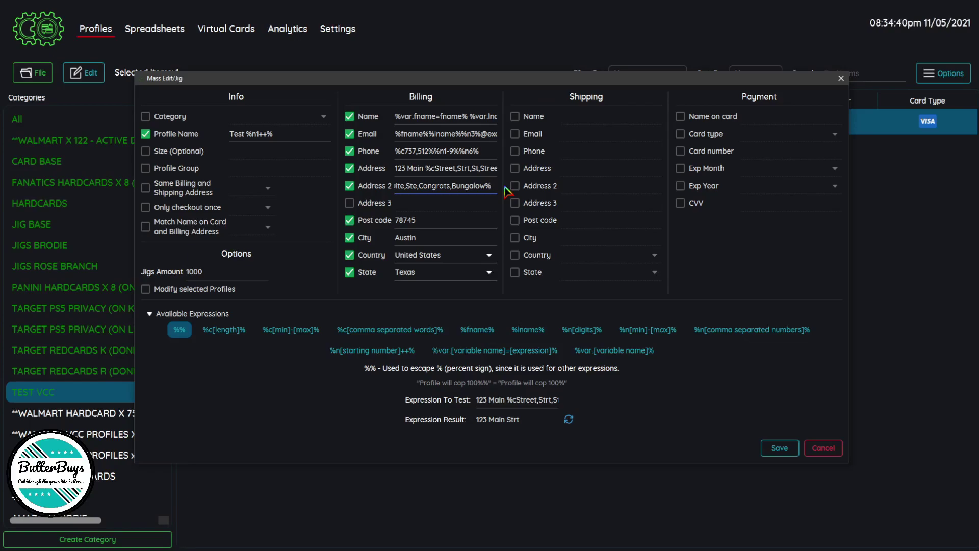
pyautogui.write('%')
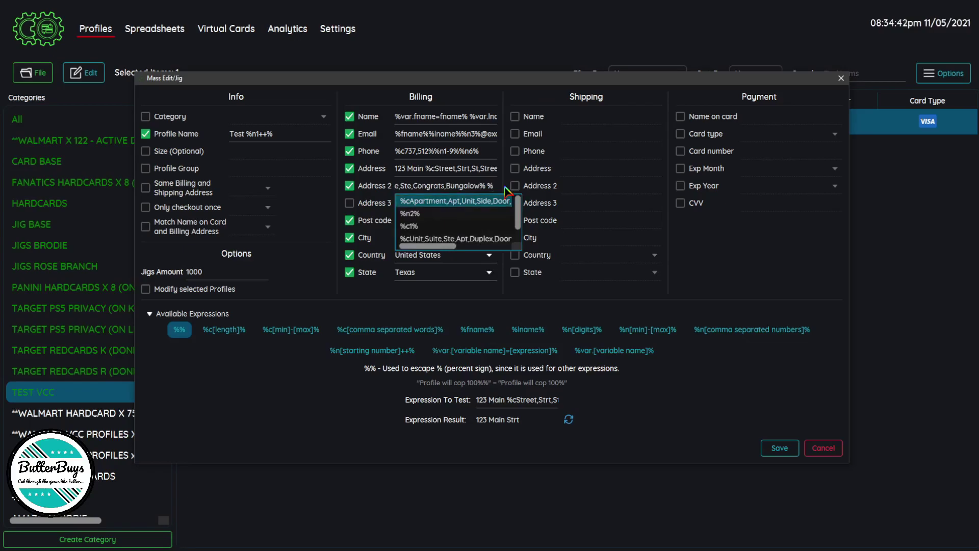
pyautogui.write('n')
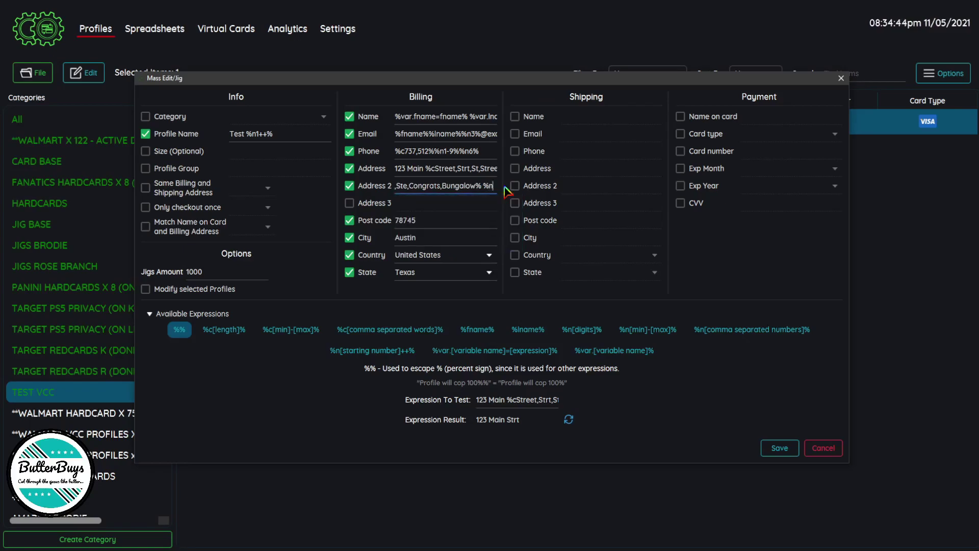
pyautogui.write('2')
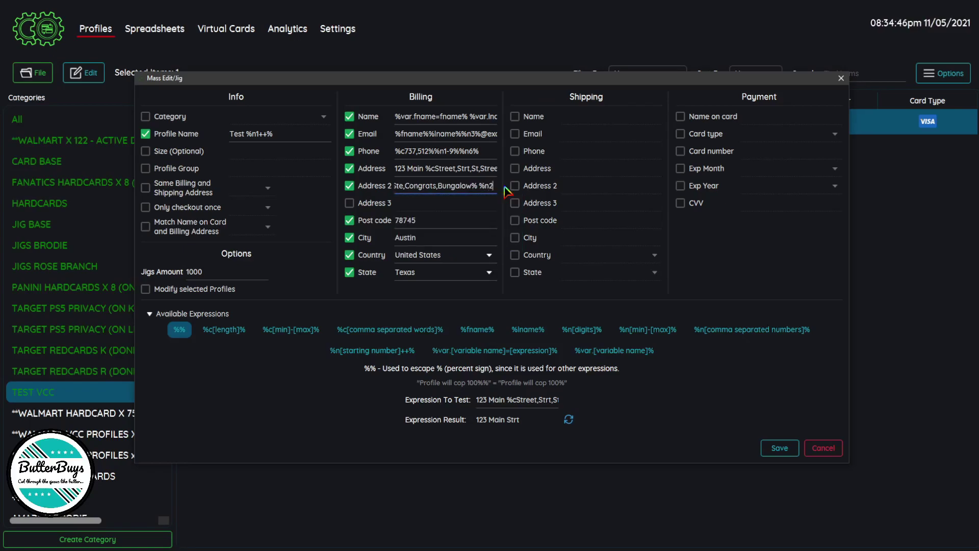
pyautogui.write('%')
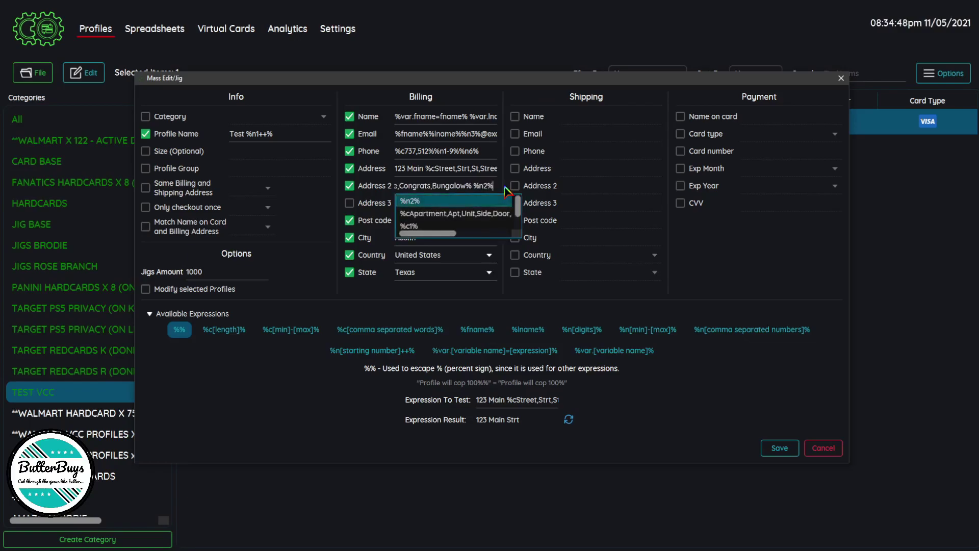
pyautogui.write('%c')
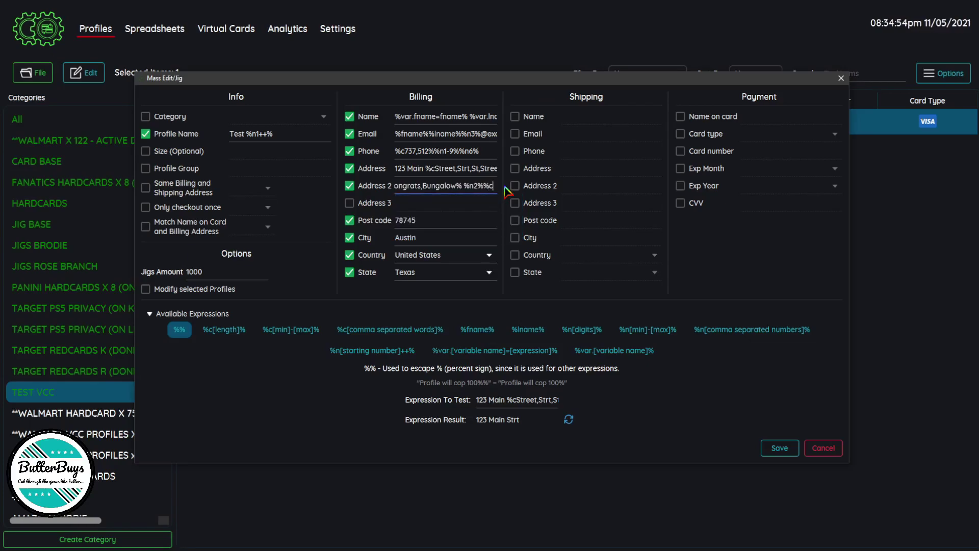
pyautogui.write('2%')
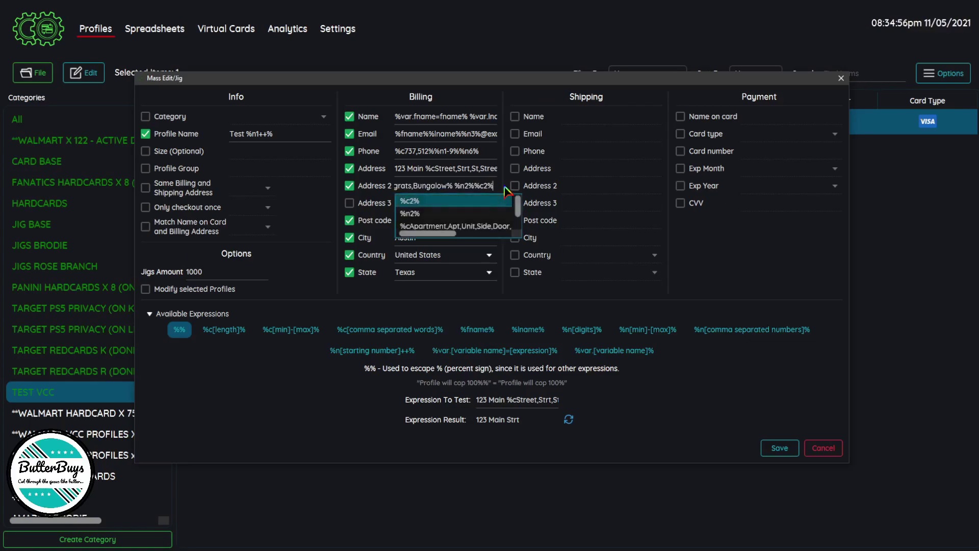
pyautogui.moveTo(494, 187); pyautogui.dragTo(456, 193)
pyautogui.hotkey('ctrl', 'c')
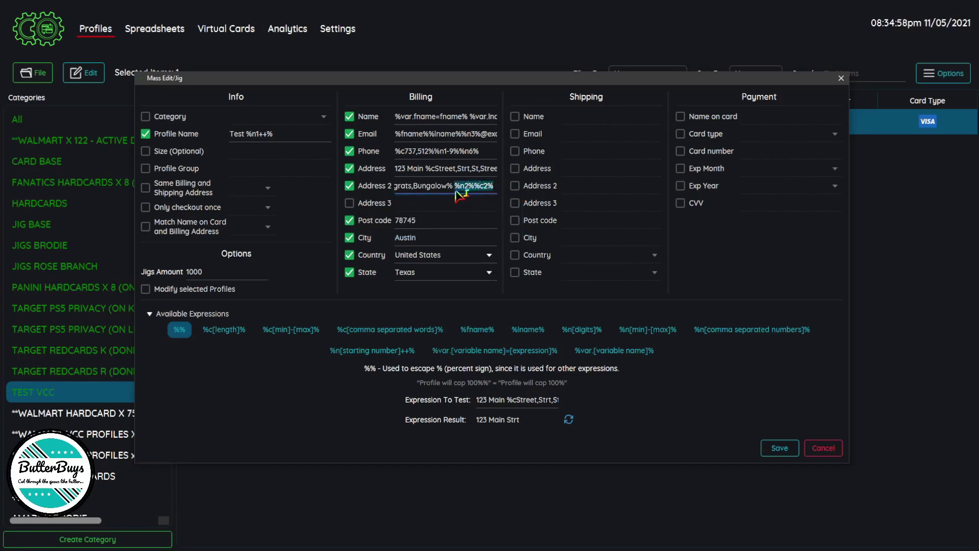
pyautogui.tripleClick(554, 401)
pyautogui.hotkey('ctrl', 'v')
pyautogui.click(568, 419)
pyautogui.click(571, 420)
pyautogui.click(570, 419)
# Step: Test the full Address 2 expression, previewing samples such as 'Ste 18GV'
pyautogui.tripleClick(455, 188)
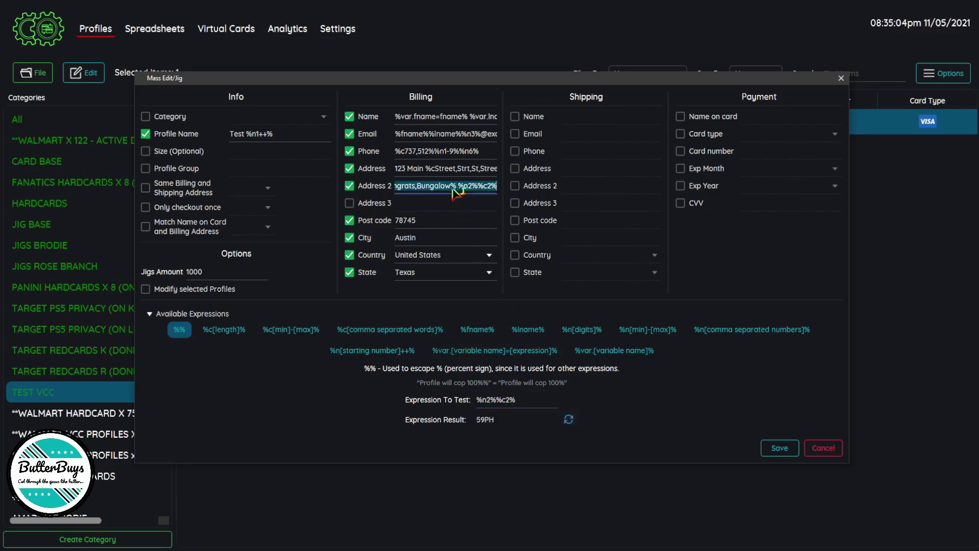
pyautogui.hotkey('ctrl', 'c')
pyautogui.tripleClick(530, 400)
pyautogui.hotkey('ctrl', 'v')
pyautogui.click(569, 419)
pyautogui.click(569, 419)
pyautogui.click(569, 419)
pyautogui.click(469, 190)
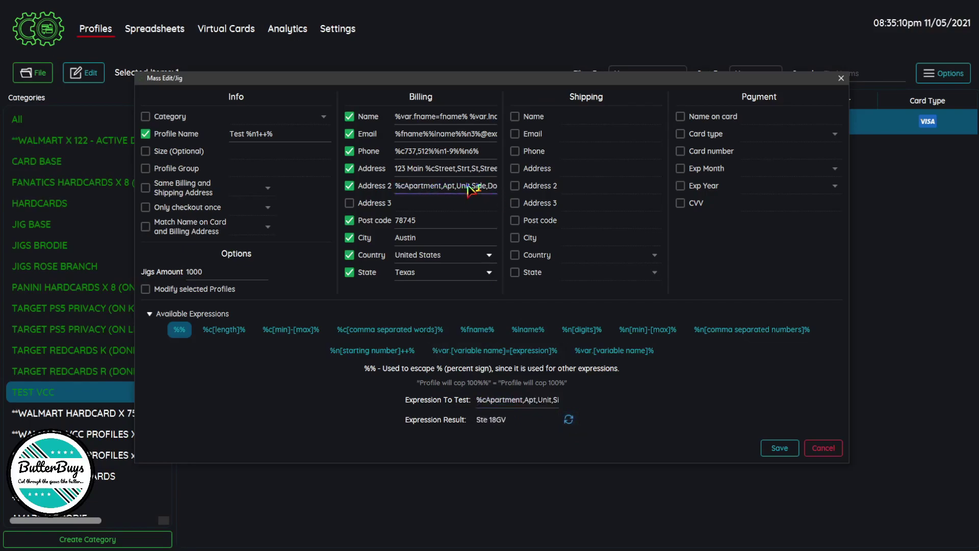
pyautogui.moveTo(469, 189); pyautogui.dragTo(523, 194)
pyautogui.click(486, 191)
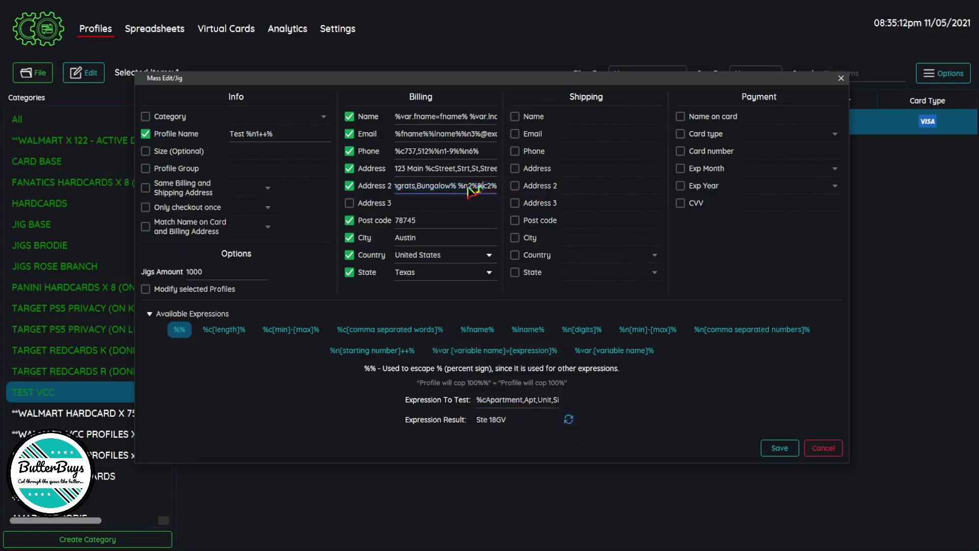
pyautogui.moveTo(464, 189); pyautogui.dragTo(516, 194)
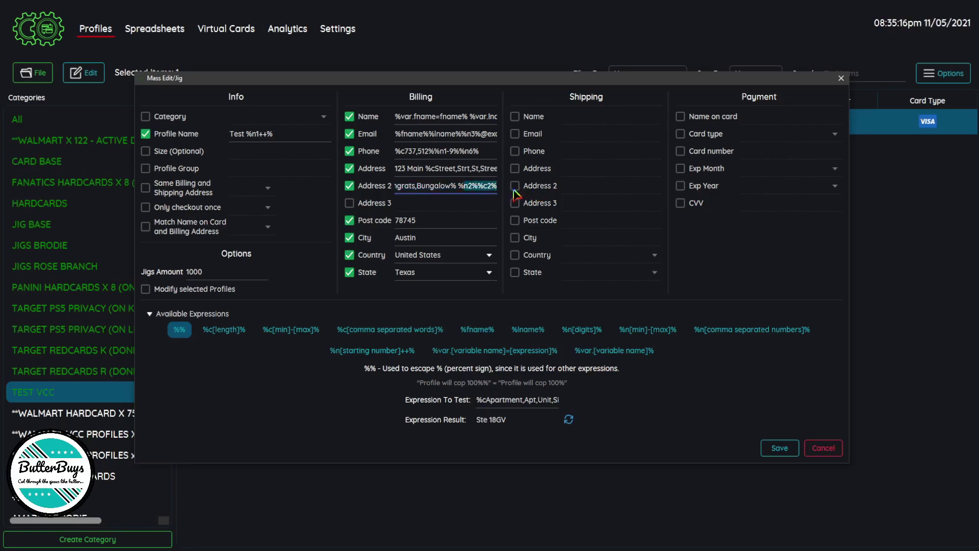
# Step: Append %cA,B,C,D,E,F,AA,BB,CC,DD,EE,FF%%n3% to Address 2, fixing N3 to lowercase
pyautogui.write('Con')
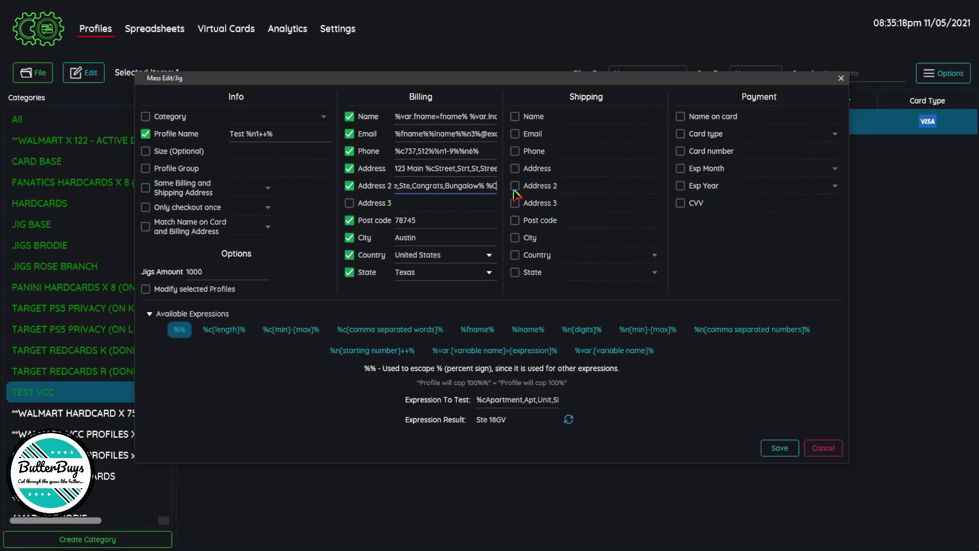
pyautogui.write('AA')
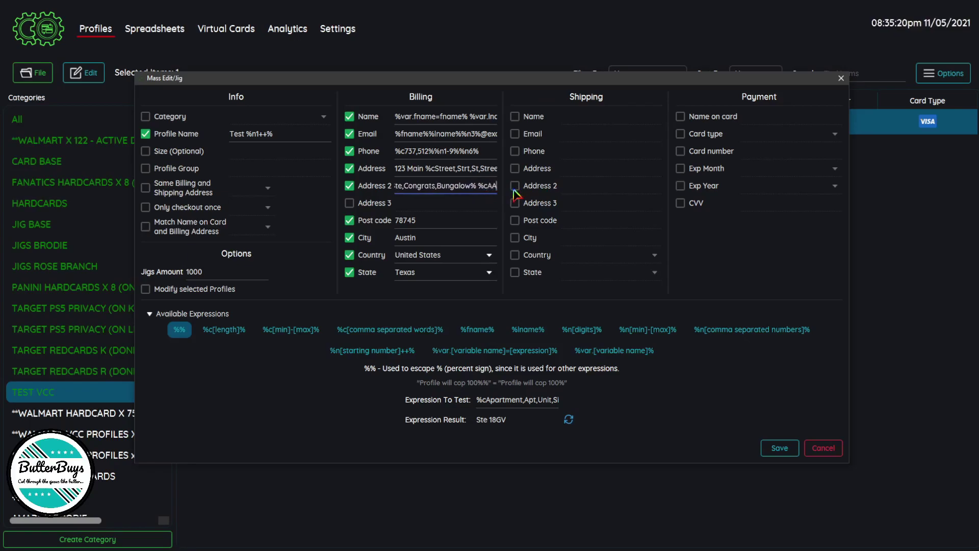
pyautogui.write(',')
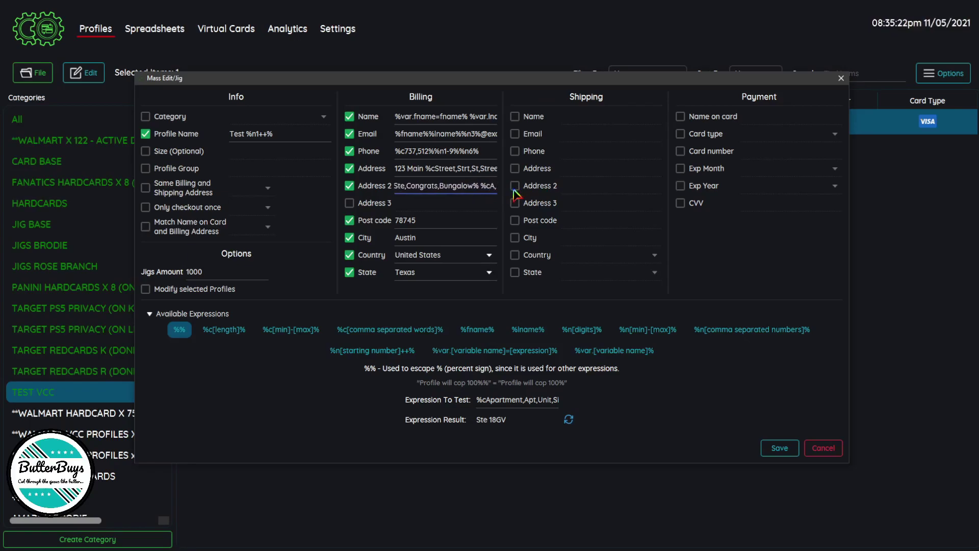
pyautogui.write('B,C,D')
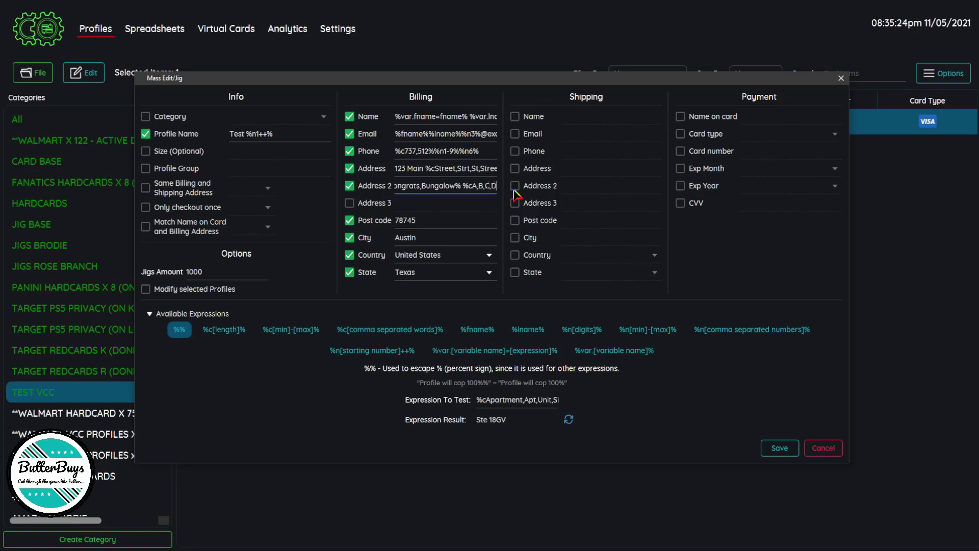
pyautogui.write(',E,F,')
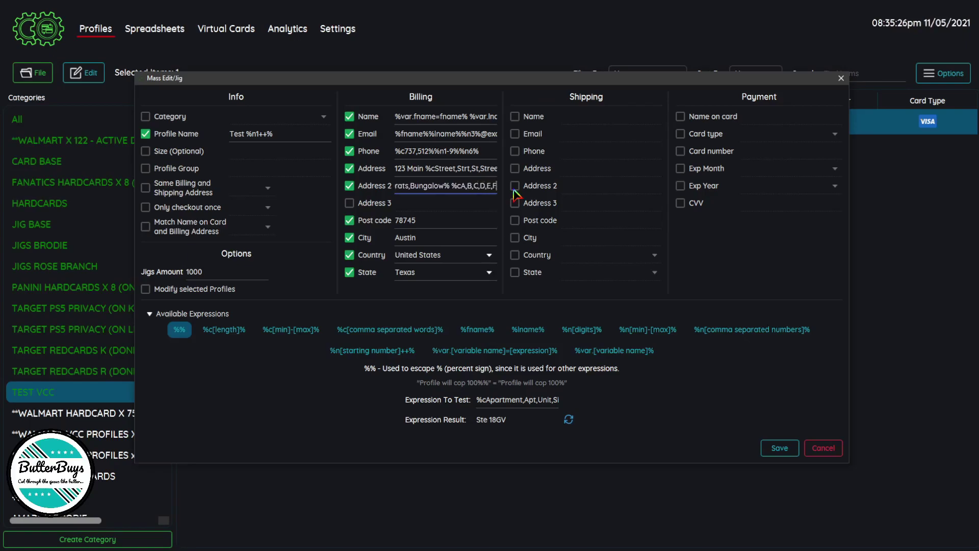
pyautogui.write('A')
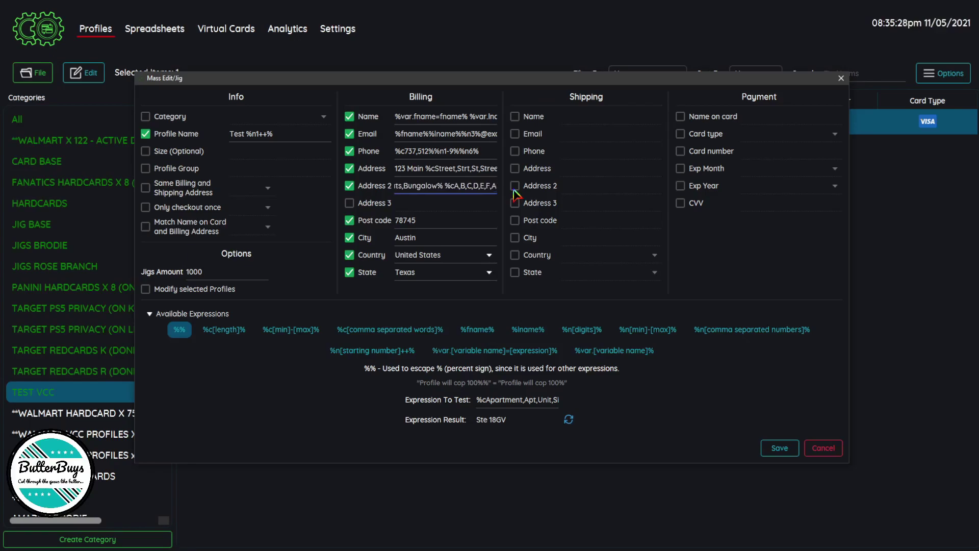
pyautogui.write('A,BB,CC,')
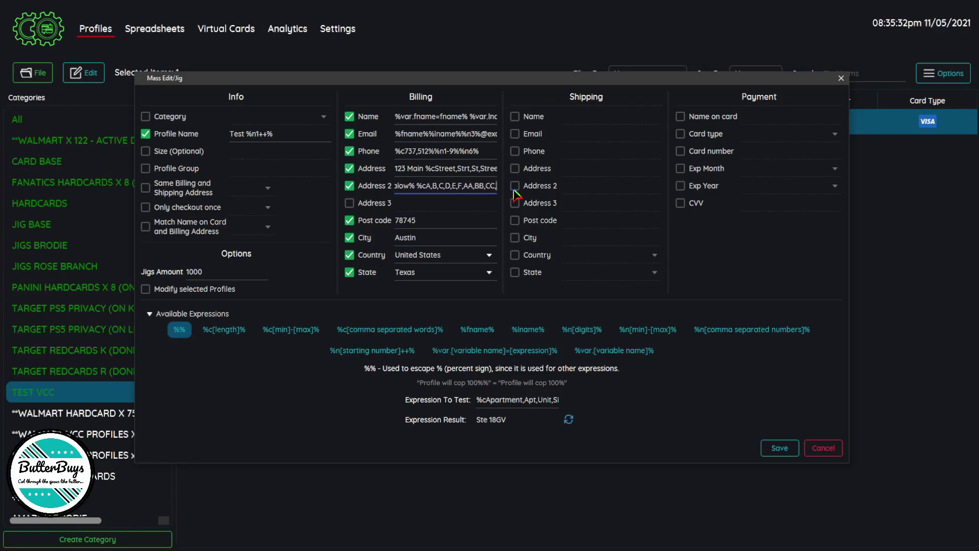
pyautogui.write('DD,EE,FF')
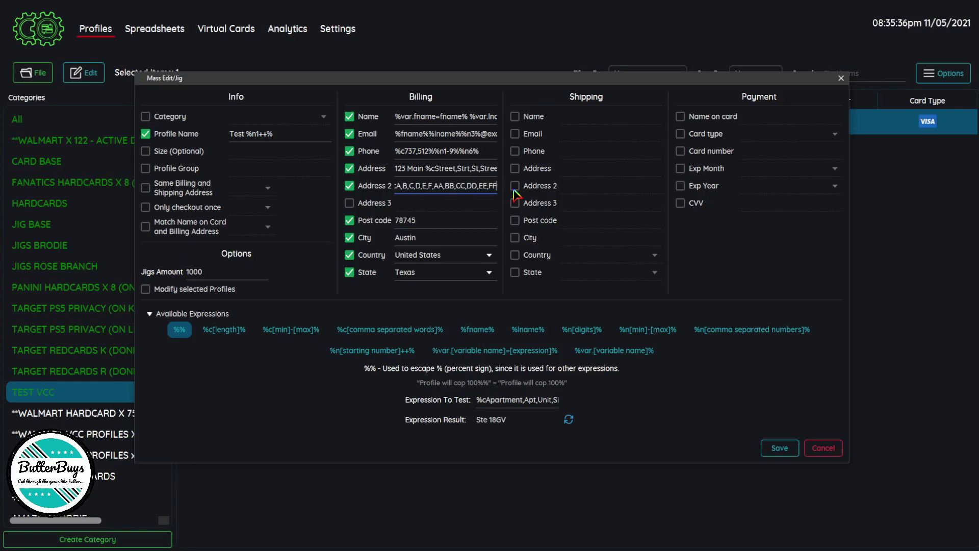
pyautogui.write('%')
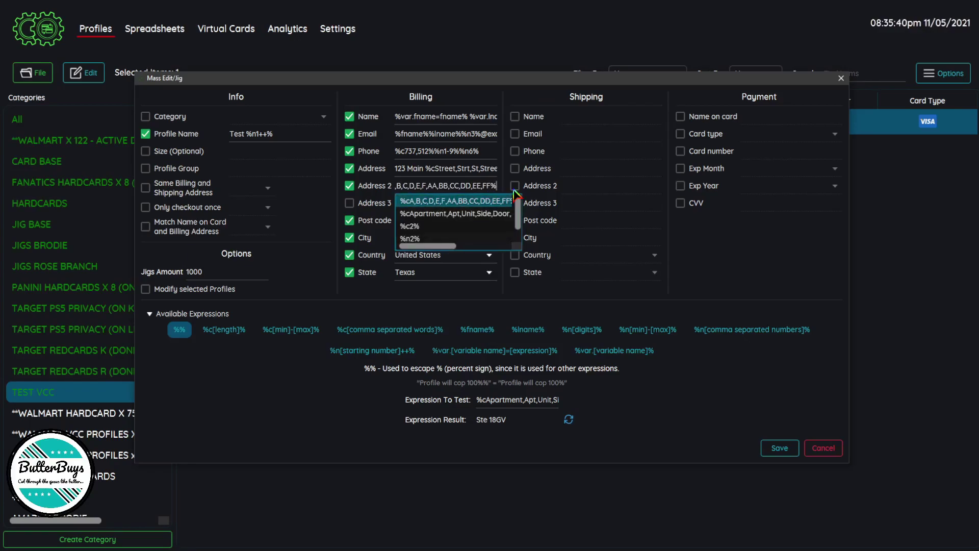
pyautogui.write('%')
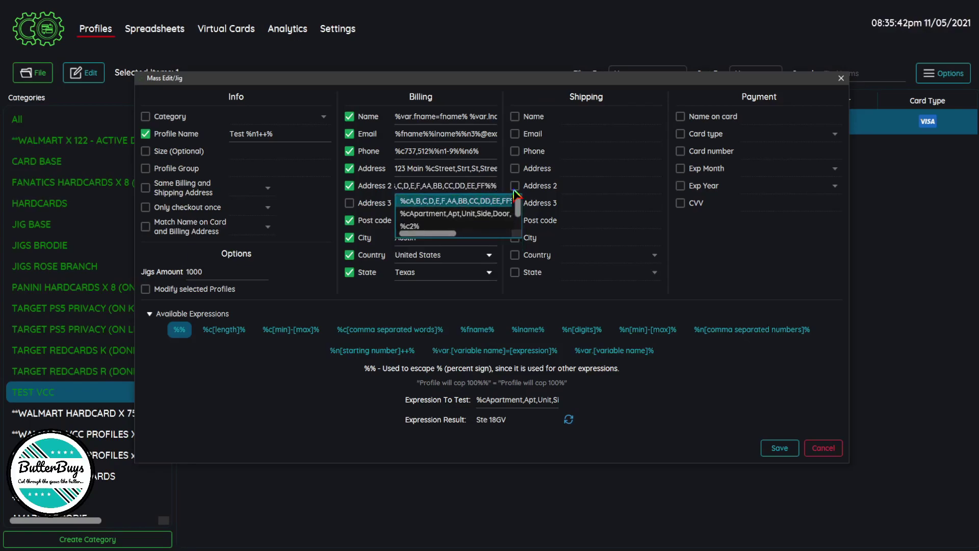
pyautogui.write('N3')
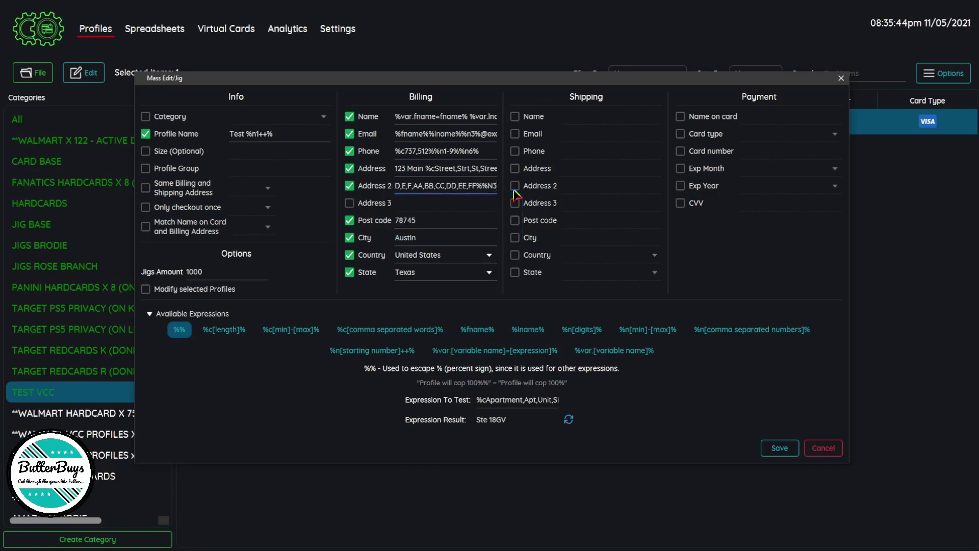
pyautogui.press('BackSpace')
pyautogui.press('BackSpace')
pyautogui.write('n3')
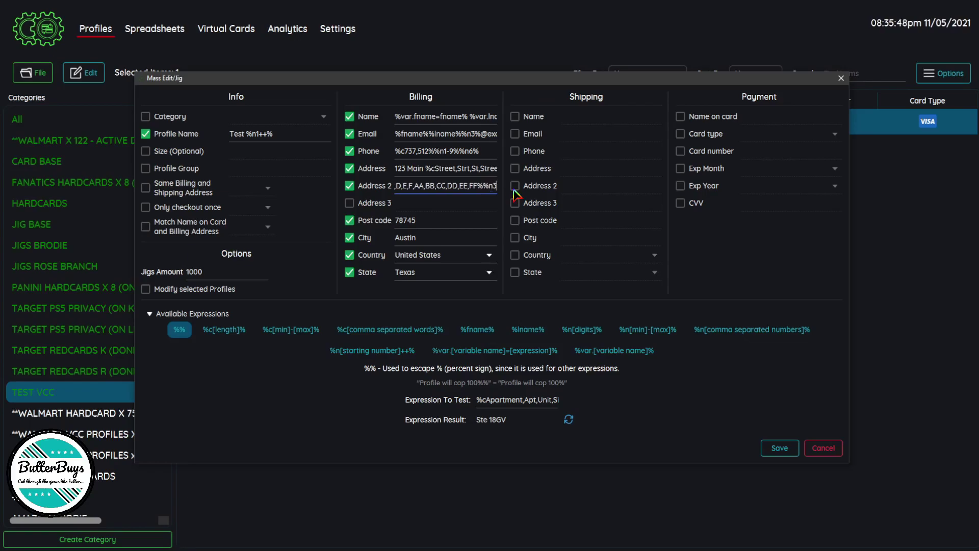
pyautogui.write('%')
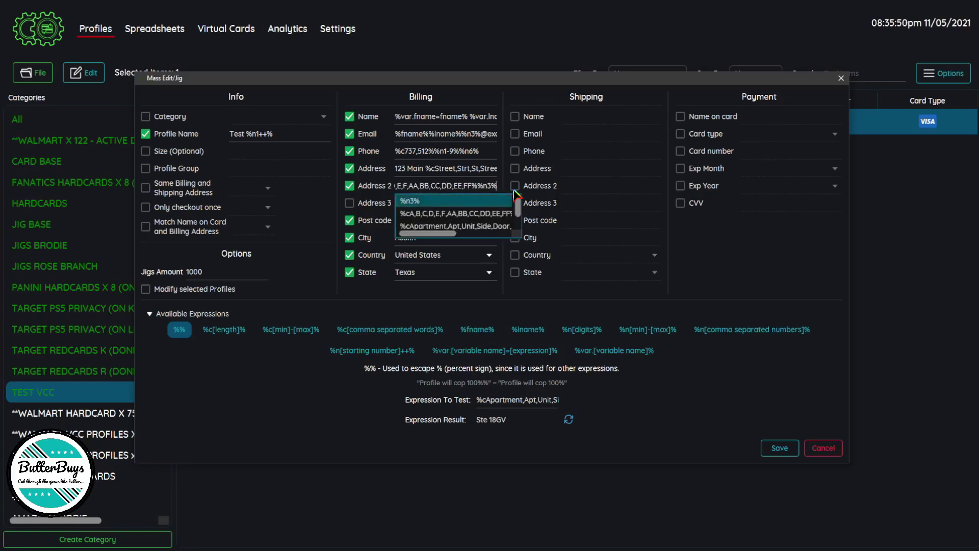
pyautogui.click(482, 185)
pyautogui.moveTo(505, 188); pyautogui.dragTo(377, 188)
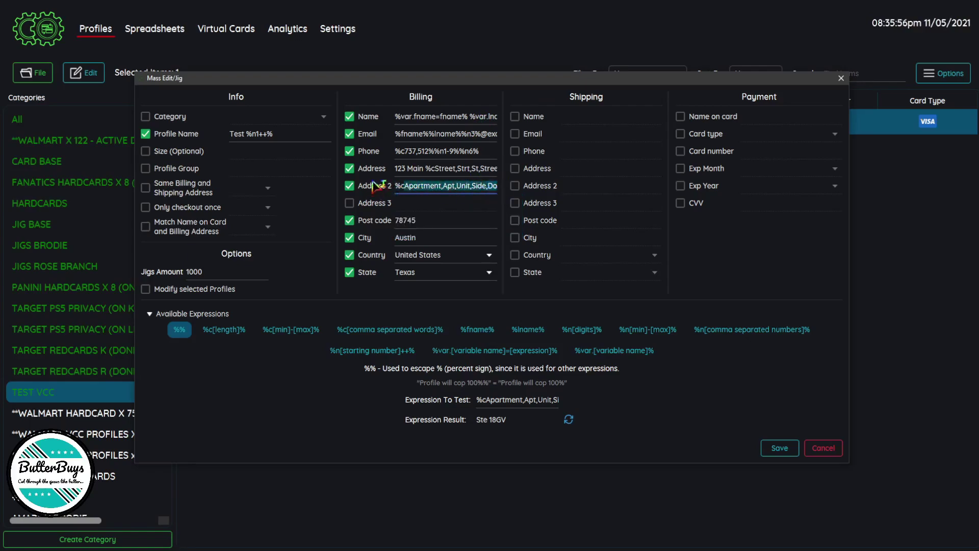
# Step: Paste the Address 2 expression into the tester and generate samples like 'Side B034'
pyautogui.tripleClick(519, 403)
pyautogui.hotkey('ctrl', 'v')
pyautogui.click(568, 419)
pyautogui.click(568, 419)
pyautogui.click(569, 419)
pyautogui.click(568, 419)
pyautogui.click(570, 420)
pyautogui.click(570, 420)
pyautogui.click(570, 420)
pyautogui.click(570, 420)
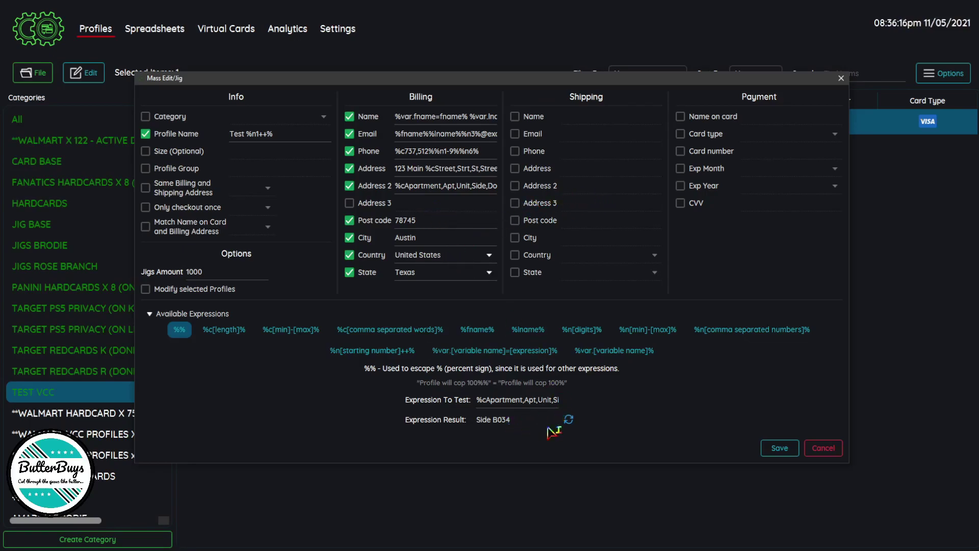
pyautogui.moveTo(506, 400); pyautogui.dragTo(552, 405)
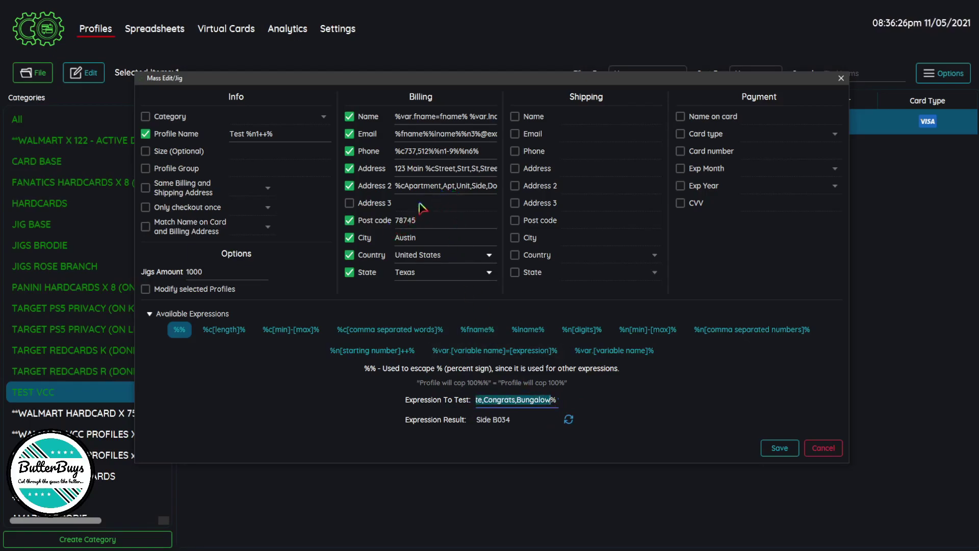
pyautogui.moveTo(406, 188); pyautogui.dragTo(486, 189)
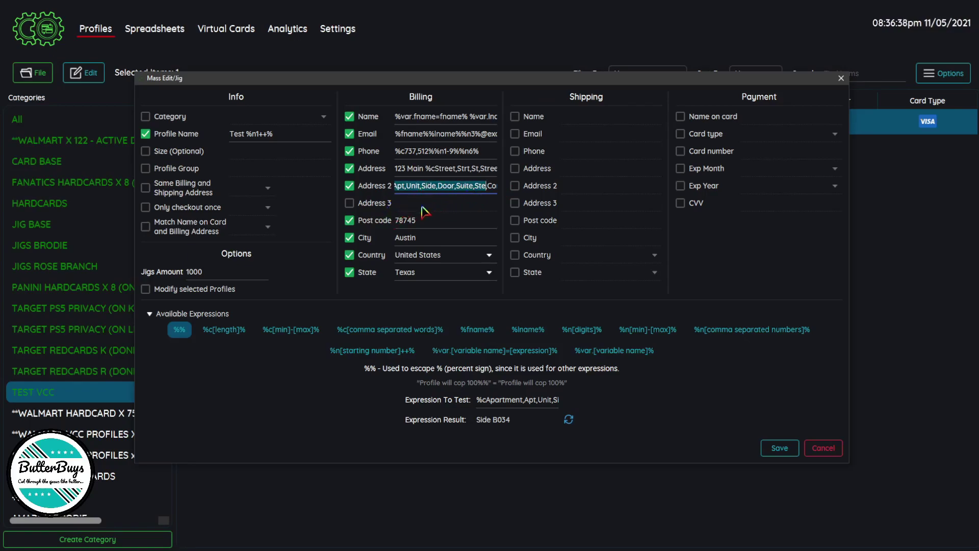
pyautogui.click(382, 230)
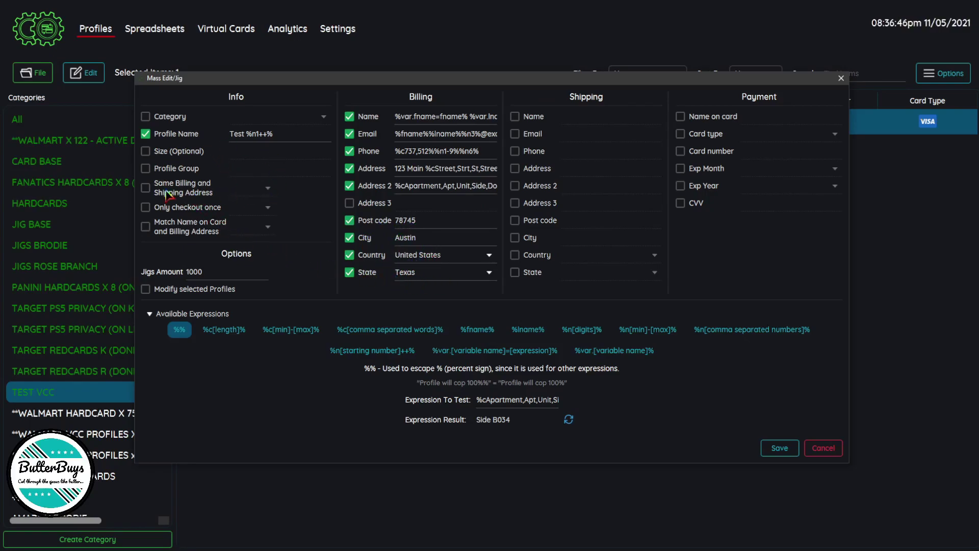
# Step: Include Same Billing and Shipping Address, Only checkout once and Match Name on Card, each set to True
pyautogui.click(146, 187)
pyautogui.click(146, 207)
pyautogui.click(146, 226)
pyautogui.click(254, 189)
pyautogui.click(252, 205)
pyautogui.click(253, 207)
pyautogui.click(252, 224)
pyautogui.click(254, 227)
pyautogui.click(247, 244)
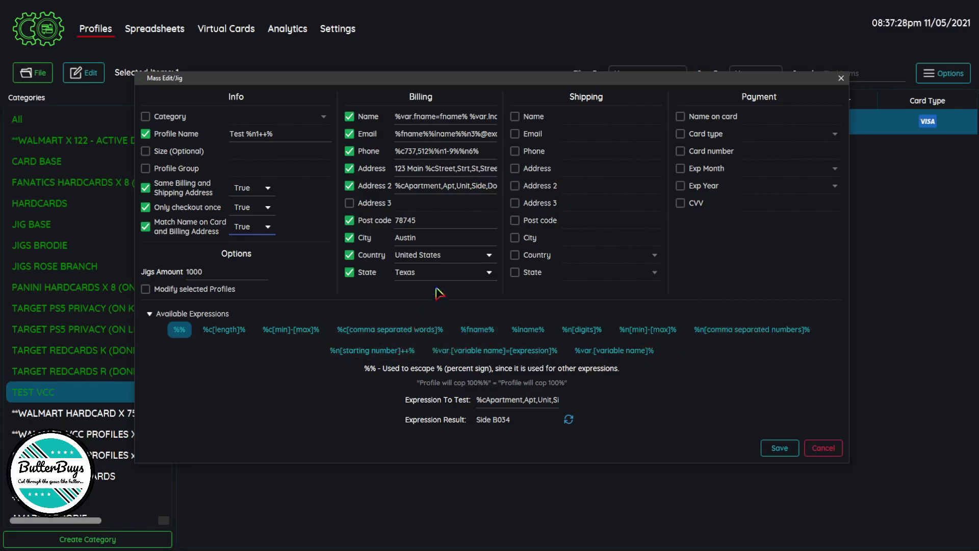
# Step: Adjust the Billing Address 2 and Address expressions and keep Jigs Amount at 1000
pyautogui.moveTo(410, 188); pyautogui.dragTo(510, 188)
pyautogui.hotkey('ctrl', 'v')
pyautogui.click(482, 175)
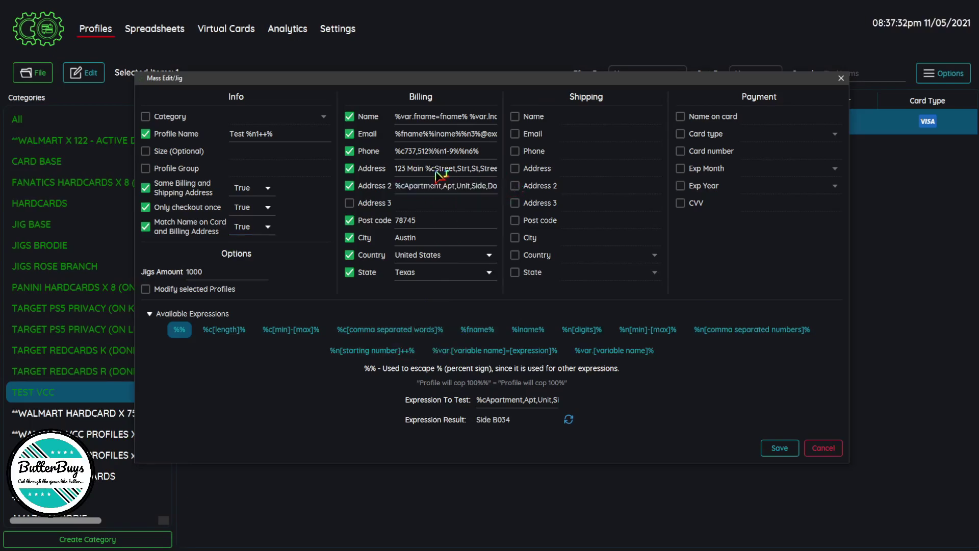
pyautogui.moveTo(434, 169); pyautogui.dragTo(491, 176)
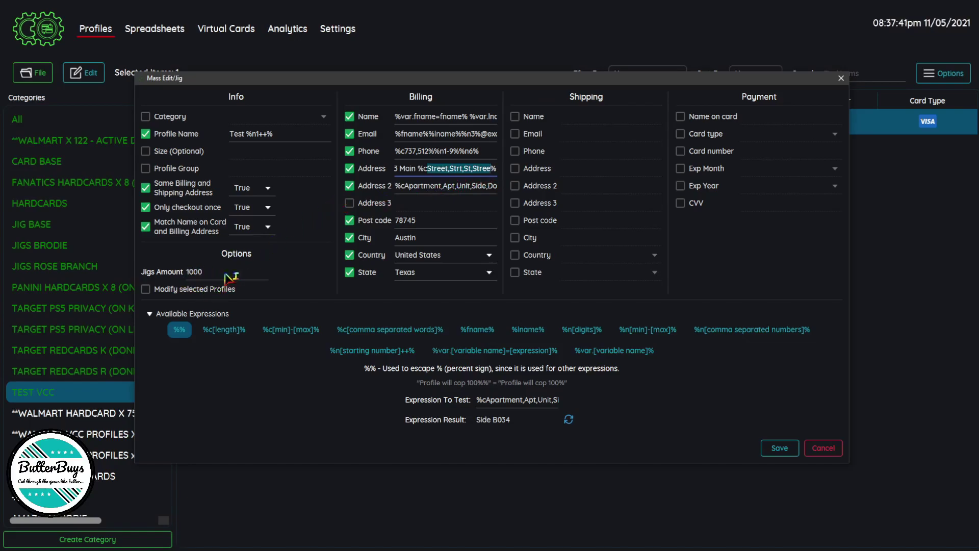
pyautogui.moveTo(204, 272); pyautogui.dragTo(185, 275)
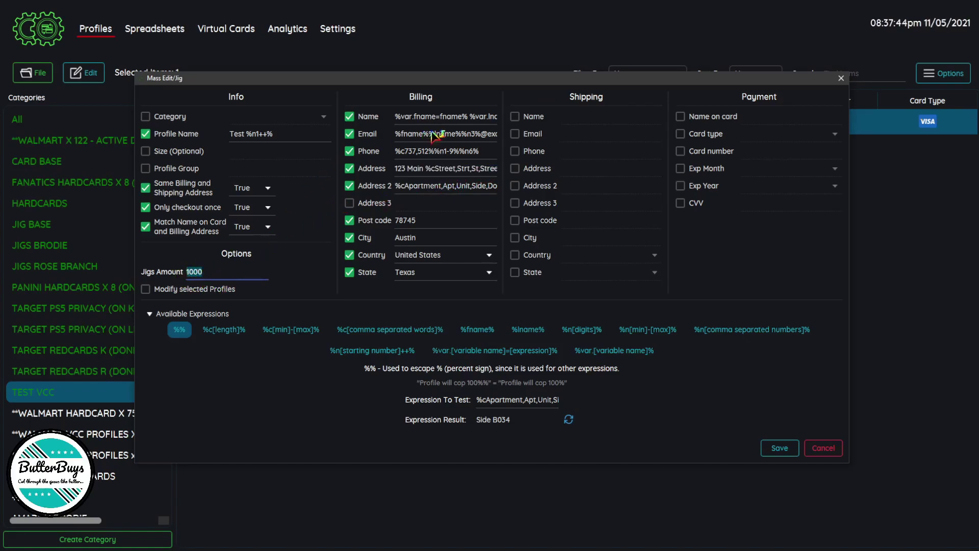
pyautogui.click(206, 274)
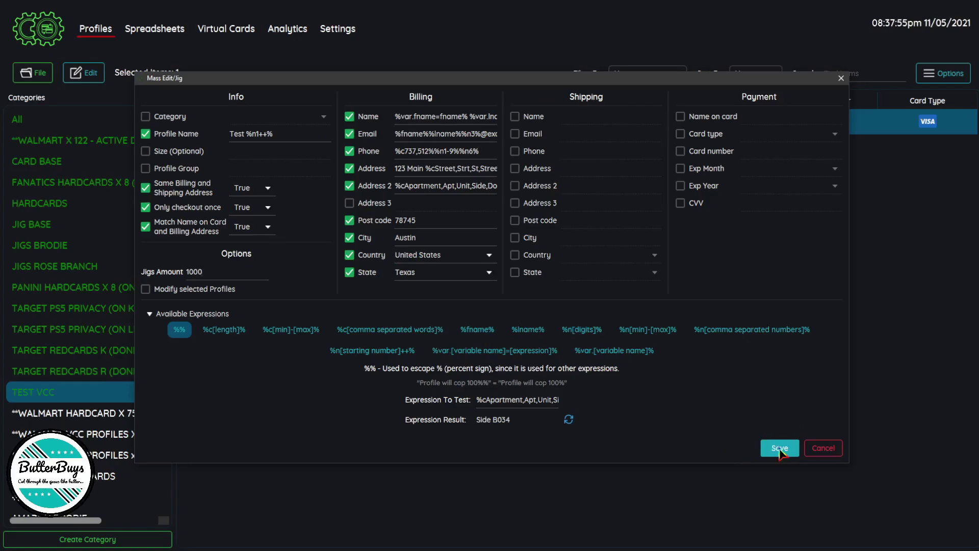
# Step: Save the Mass Edit/Jig to generate the 1000 profiles and scroll through the resulting table
pyautogui.click(780, 448)
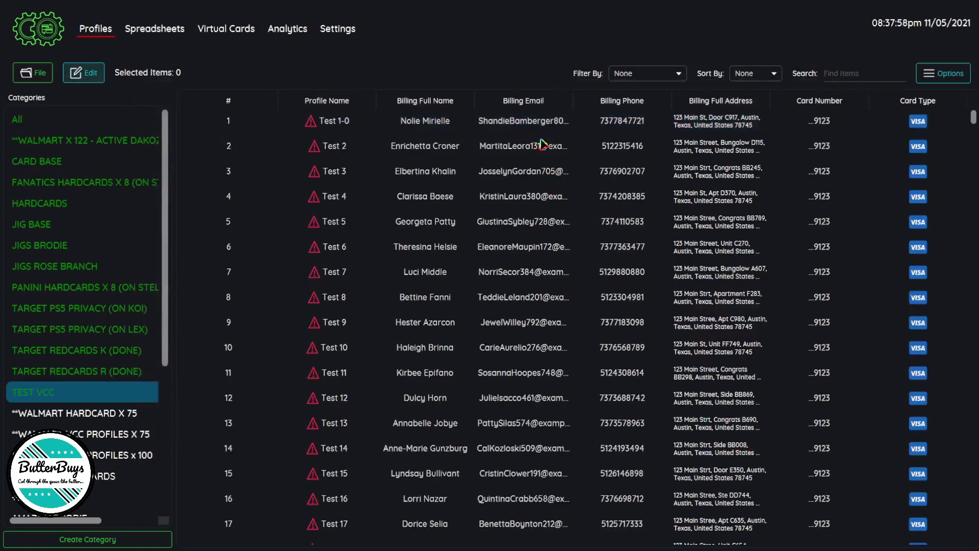
pyautogui.scroll(-10, 549, 142)
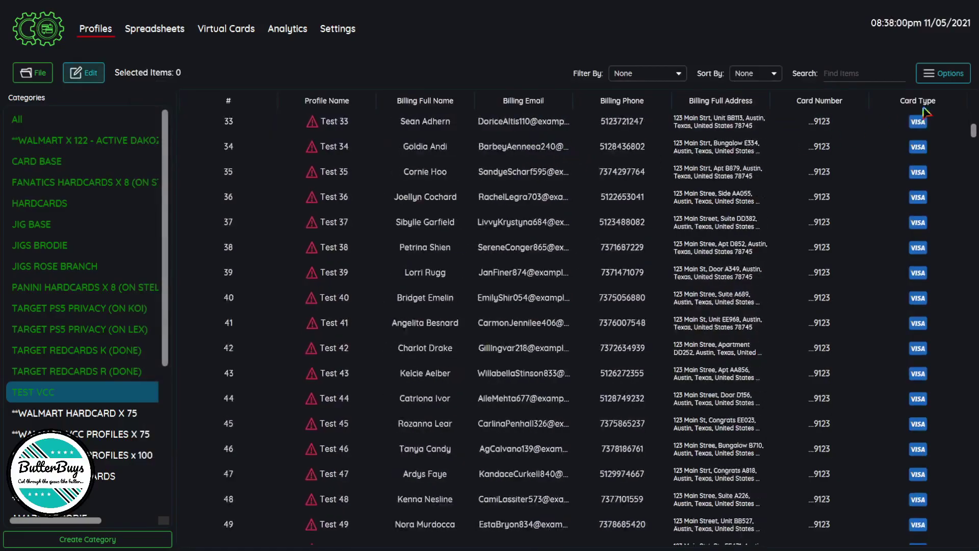
pyautogui.moveTo(972, 133); pyautogui.dragTo(973, 531)
pyautogui.scroll(-8, 774, 402)
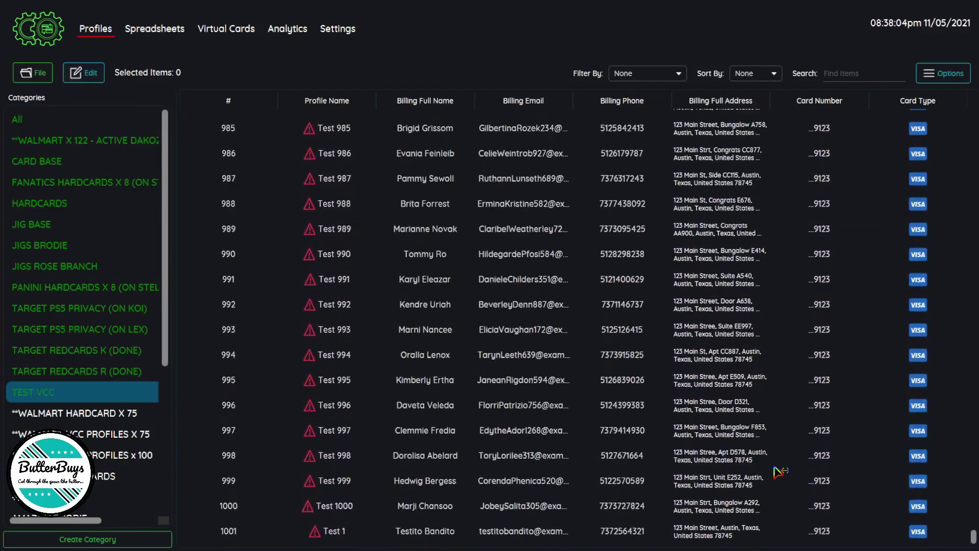
pyautogui.scroll(3, 745, 381)
pyautogui.scroll(8, 746, 381)
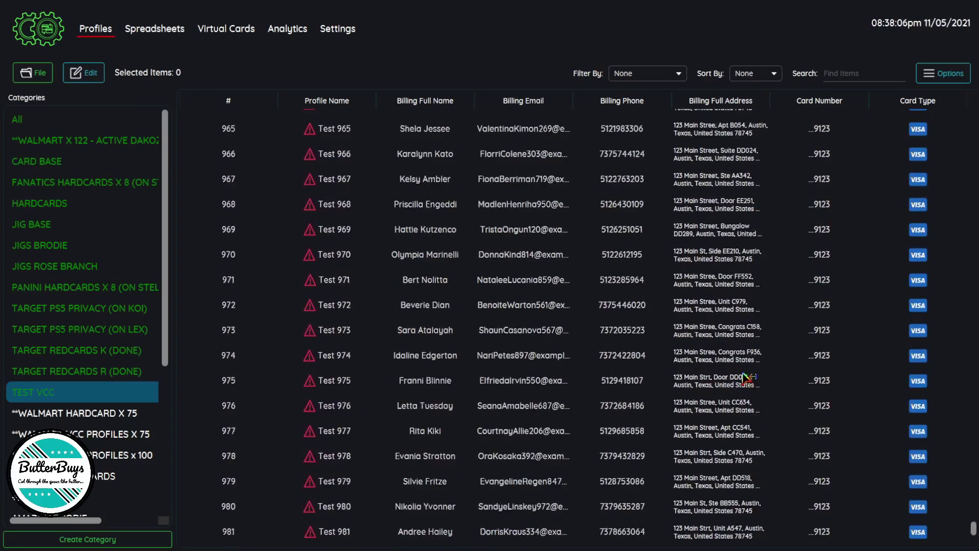
pyautogui.scroll(11, 712, 395)
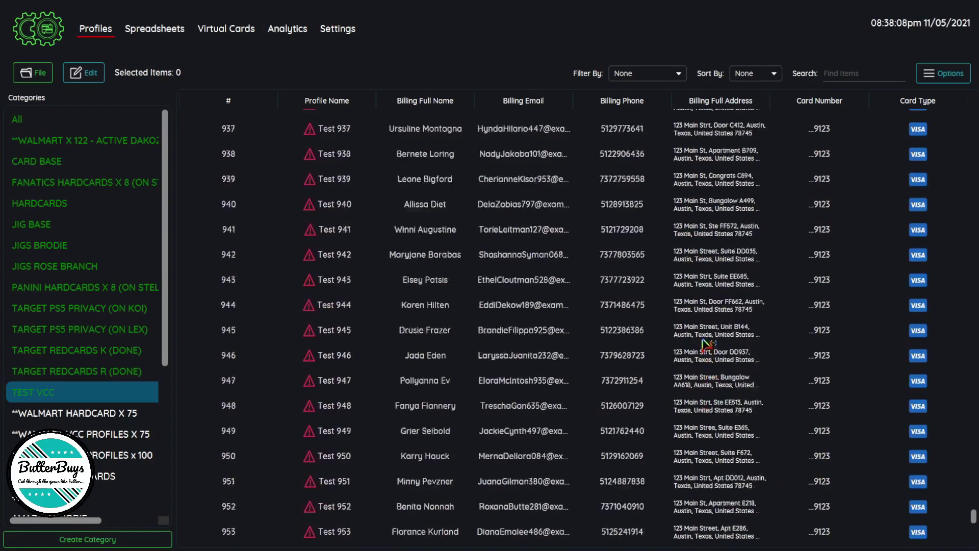
pyautogui.scroll(7, 709, 320)
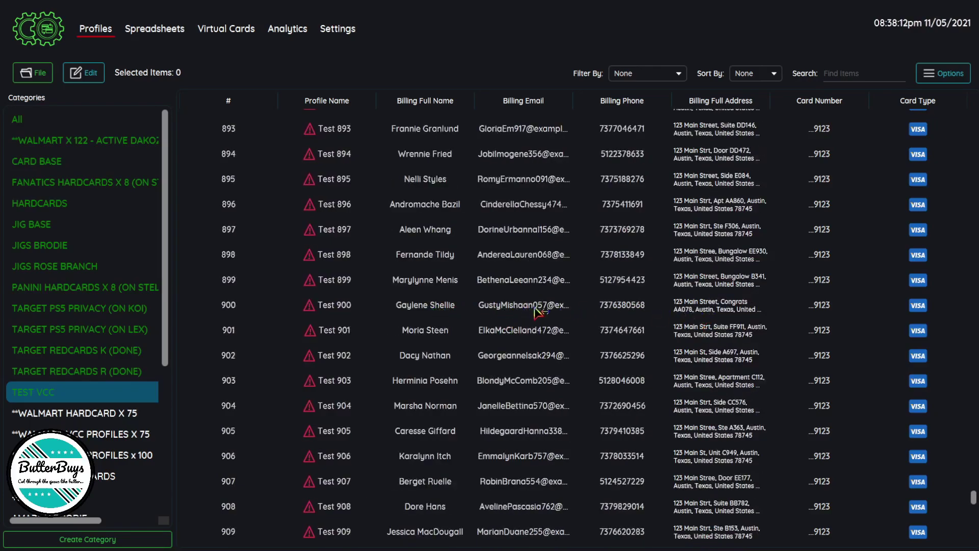
pyautogui.scroll(2, 643, 311)
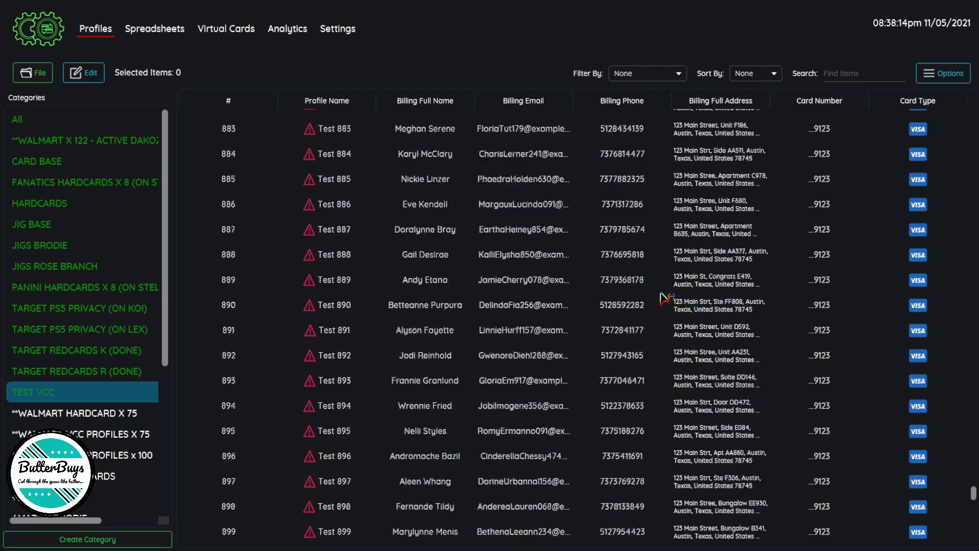
pyautogui.scroll(12, 664, 292)
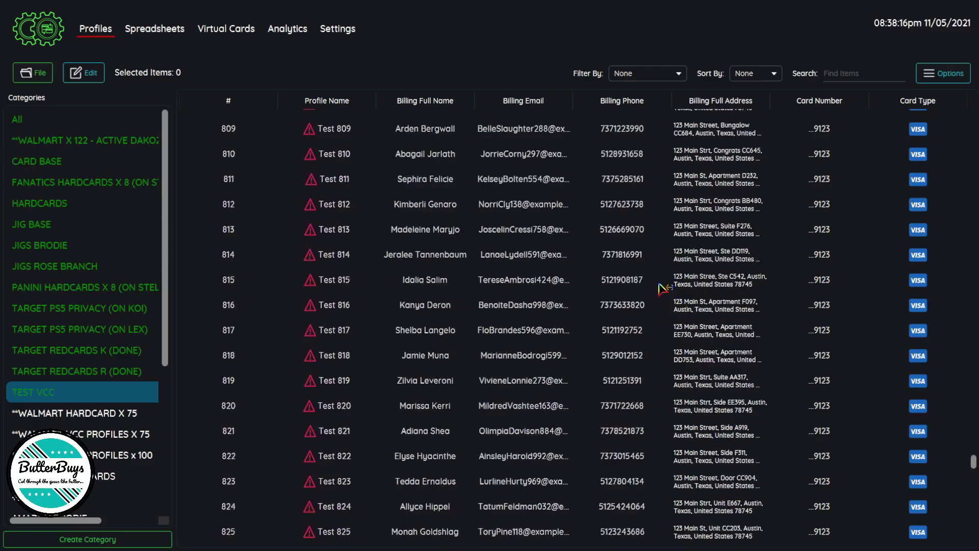
pyautogui.scroll(16, 663, 284)
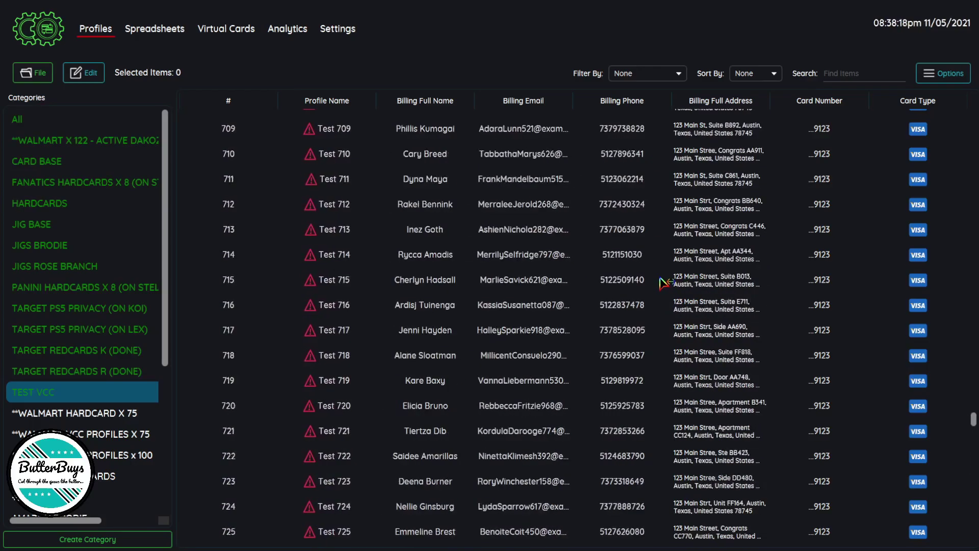
pyautogui.scroll(2, 973, 400)
# Step: Confirm the list ends at Test 1000, select it, then select all profiles with Ctrl+A
pyautogui.moveTo(973, 400); pyautogui.dragTo(974, 118)
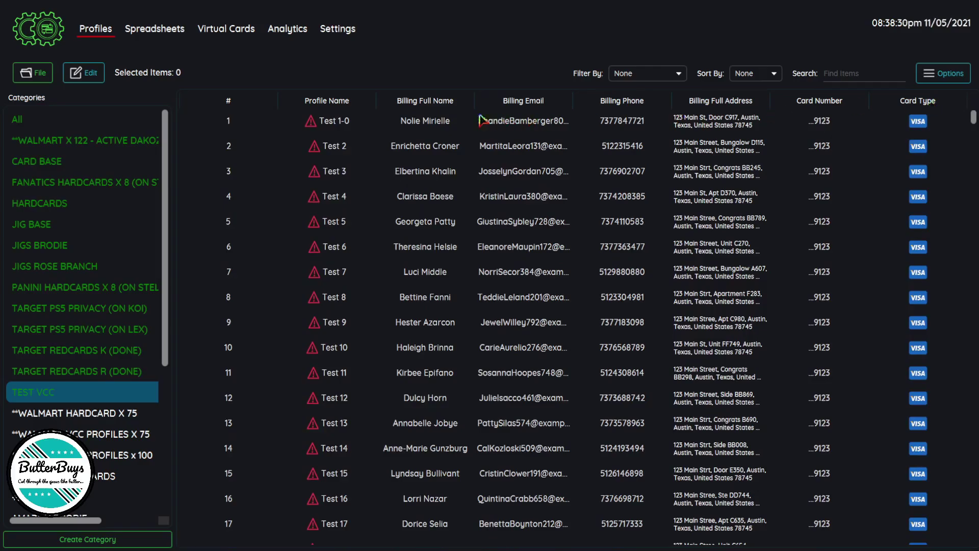
pyautogui.scroll(-15, 662, 255)
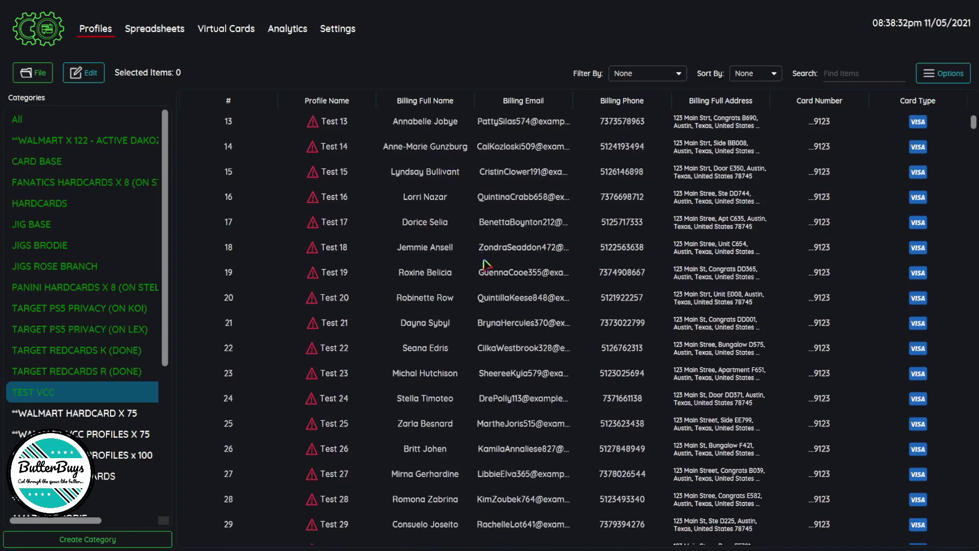
pyautogui.moveTo(972, 136); pyautogui.dragTo(973, 537)
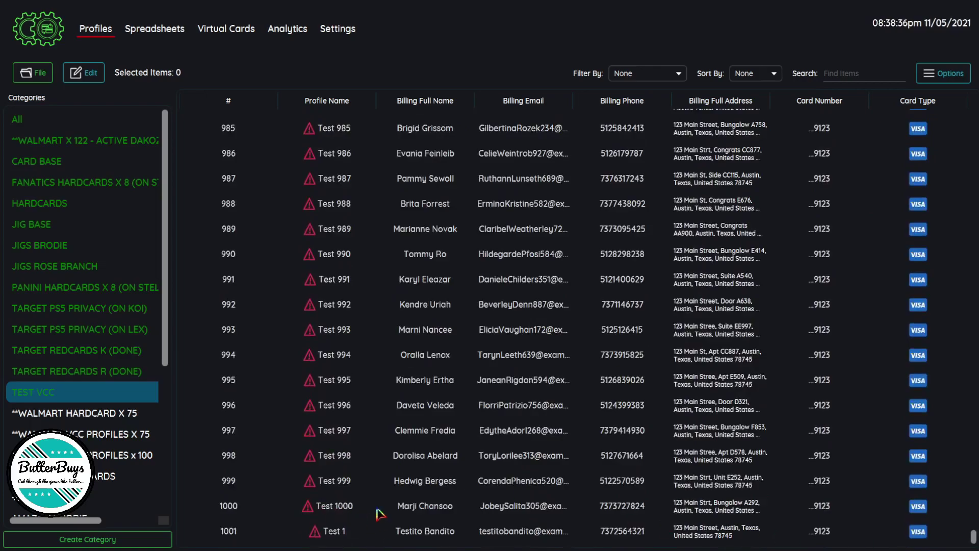
pyautogui.click(334, 510)
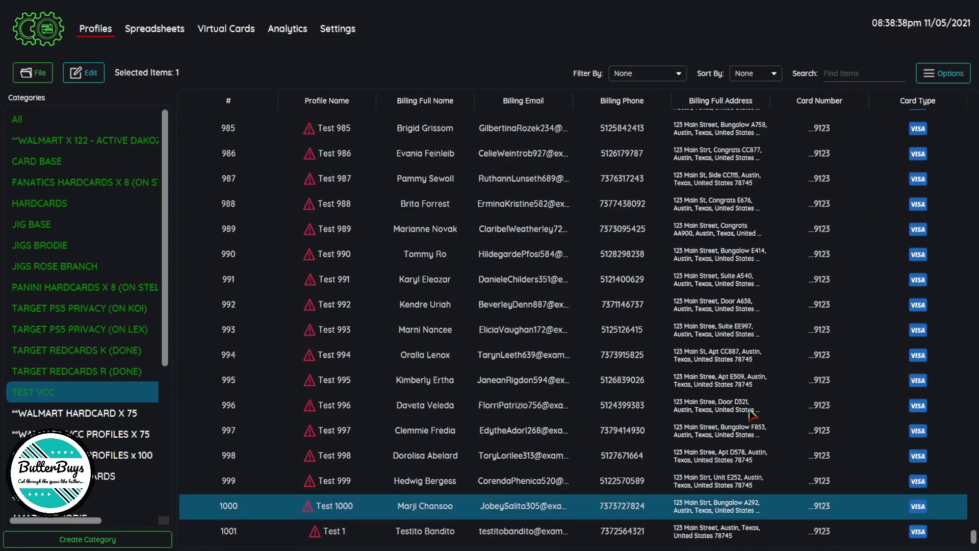
pyautogui.moveTo(965, 528); pyautogui.dragTo(965, 101)
pyautogui.hotkey('ctrl', 'a')
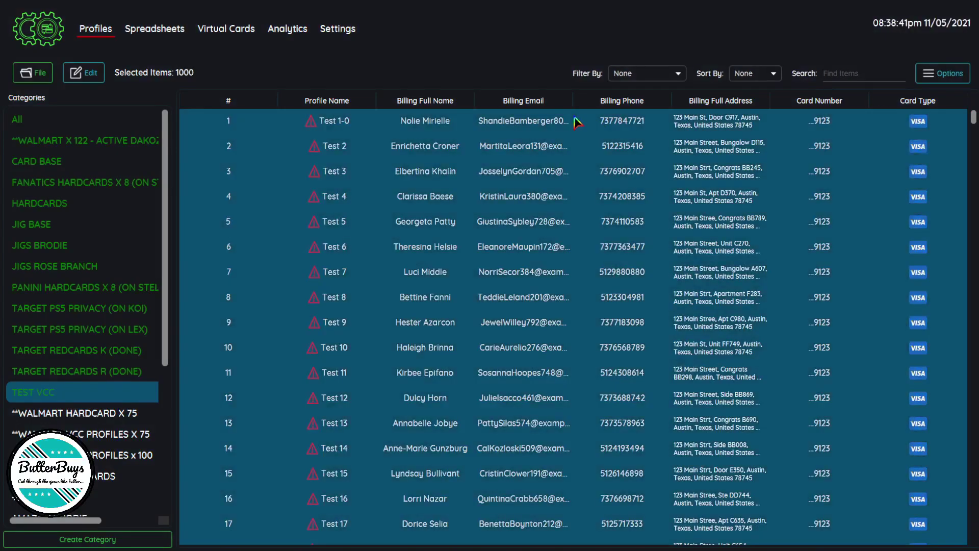
# Step: Open the Export options for the selected profiles and cancel without exporting
pyautogui.rightClick(462, 157)
pyautogui.click(484, 241)
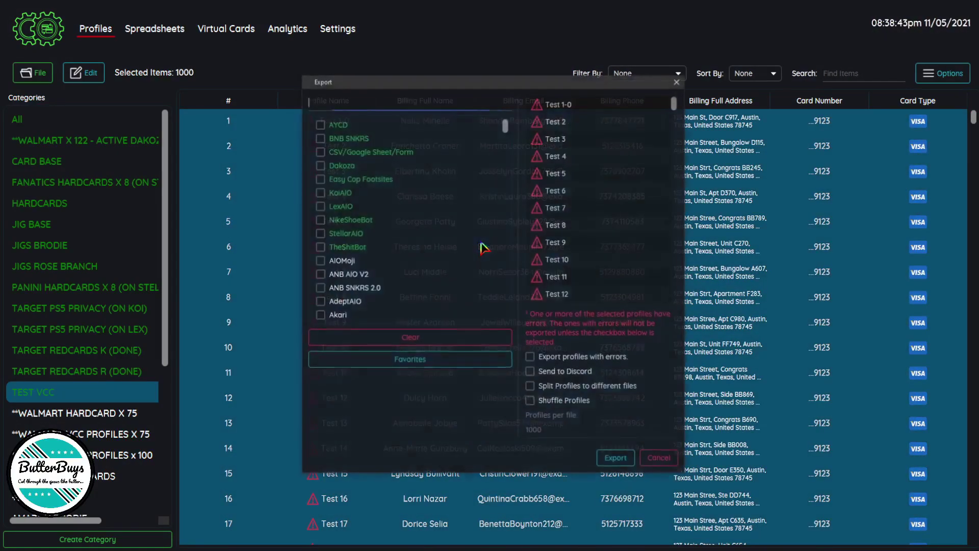
pyautogui.click(653, 458)
# Step: Move the selected profiles into a new category named TEST WALMART
pyautogui.rightClick(452, 206)
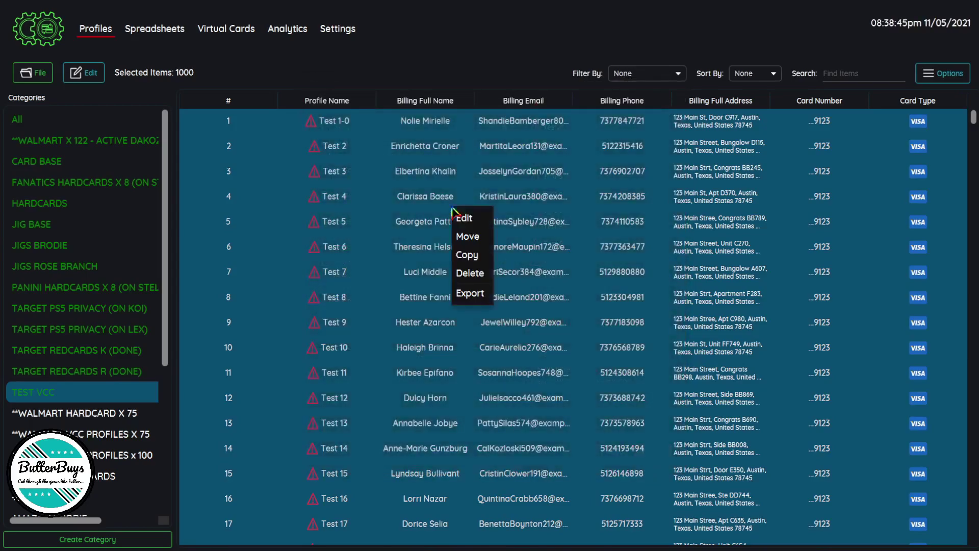
pyautogui.click(467, 234)
pyautogui.click(455, 268)
pyautogui.click(457, 267)
pyautogui.press('BackSpace')
pyautogui.press('BackSpace')
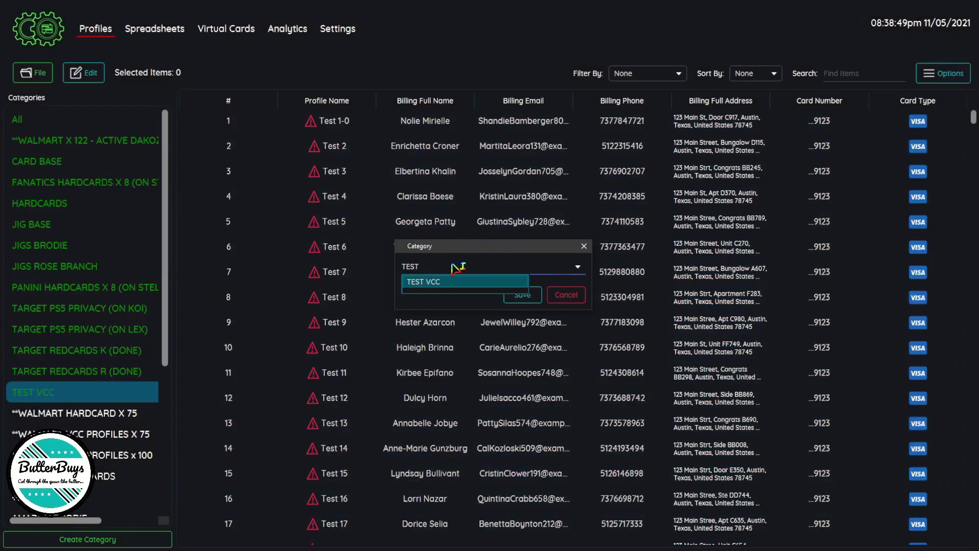
pyautogui.write('WALMAR')
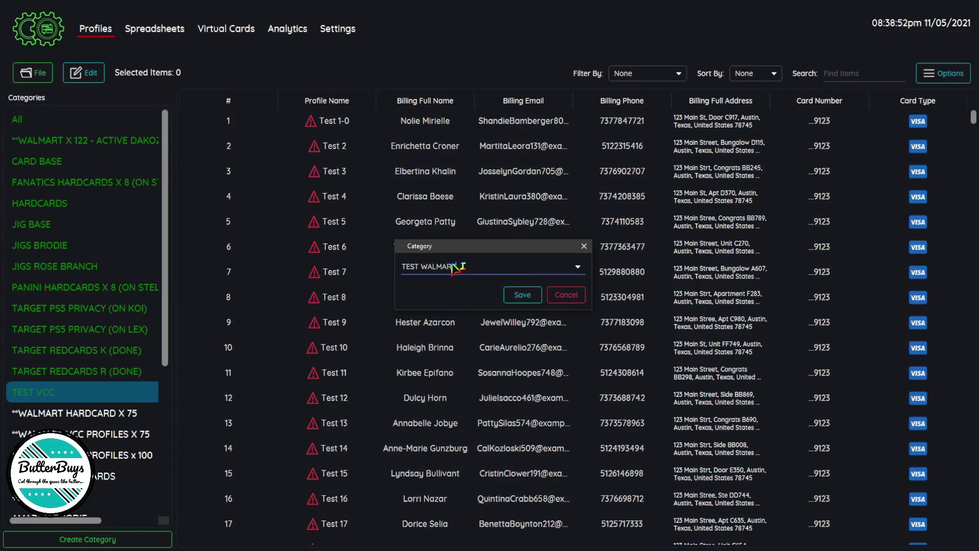
pyautogui.press('Return')
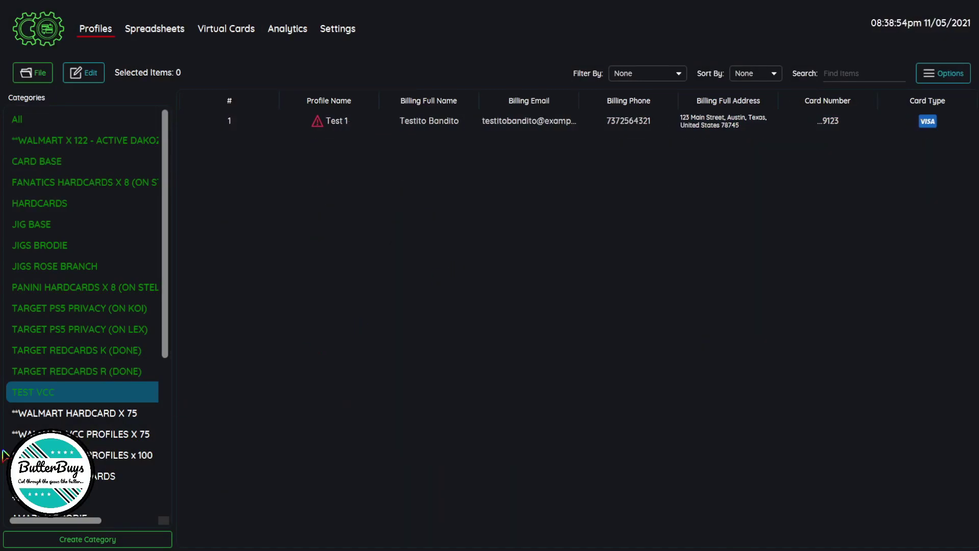
pyautogui.scroll(-3, 110, 438)
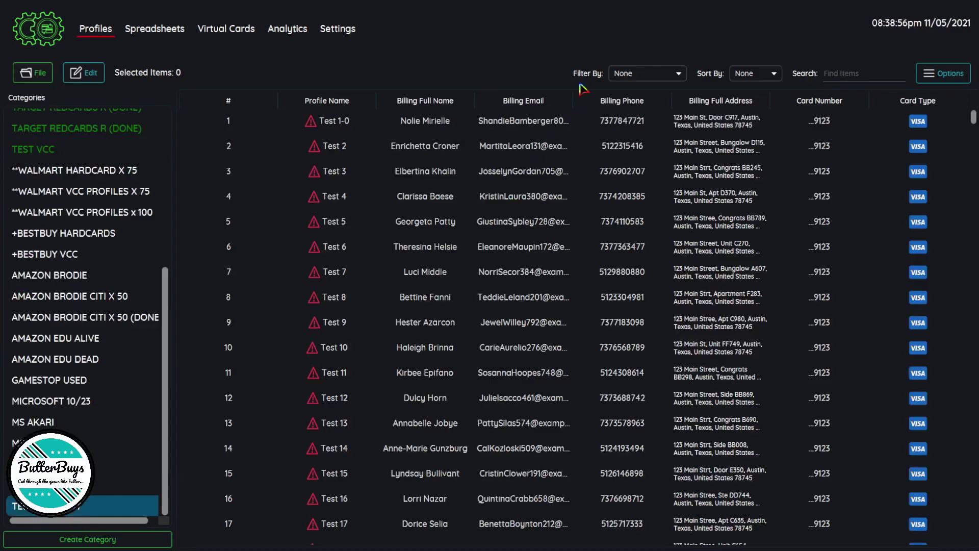
pyautogui.scroll(-15, 529, 192)
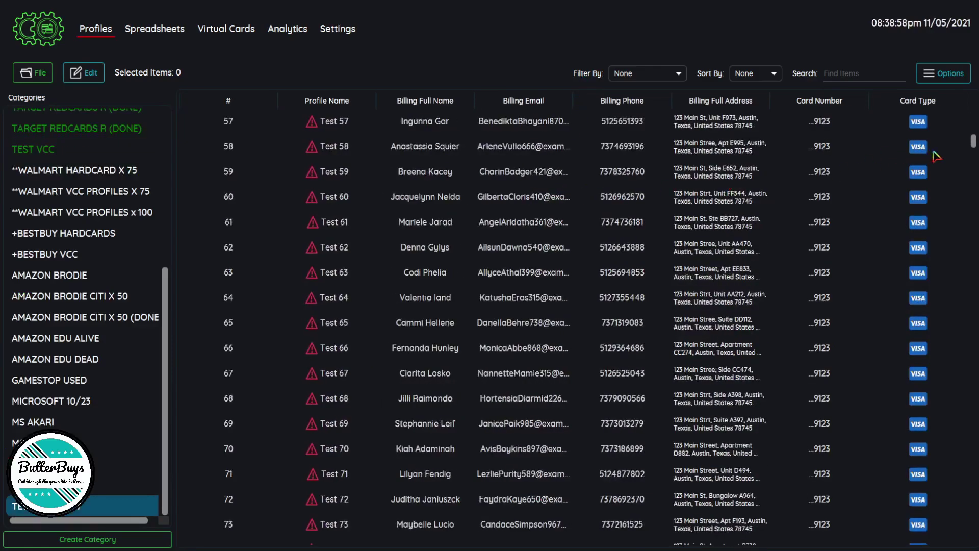
pyautogui.moveTo(974, 148); pyautogui.dragTo(972, 117)
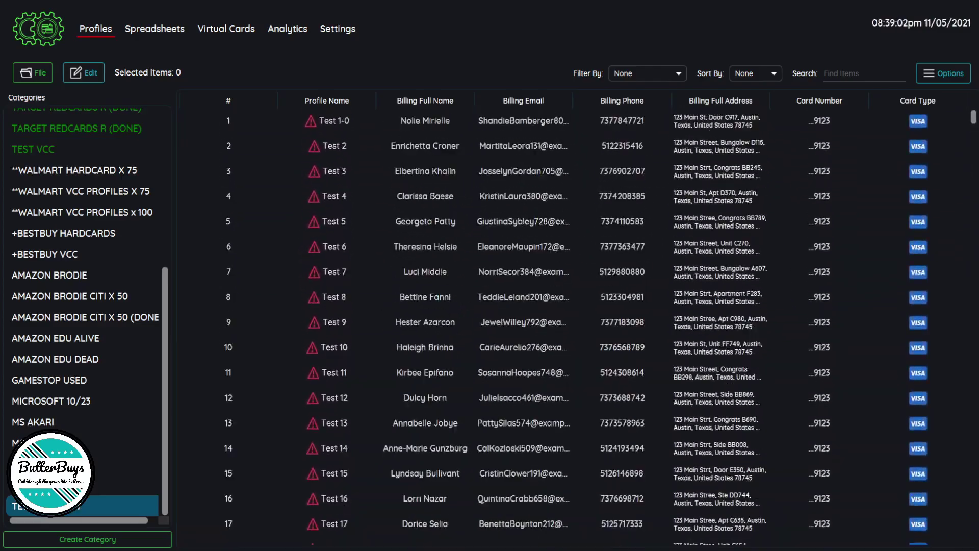
# Step: Move profiles Test 1-0 through Test 100 into a new TEST PLAYSATION category
pyautogui.click(468, 121)
pyautogui.scroll(-19, 405, 335)
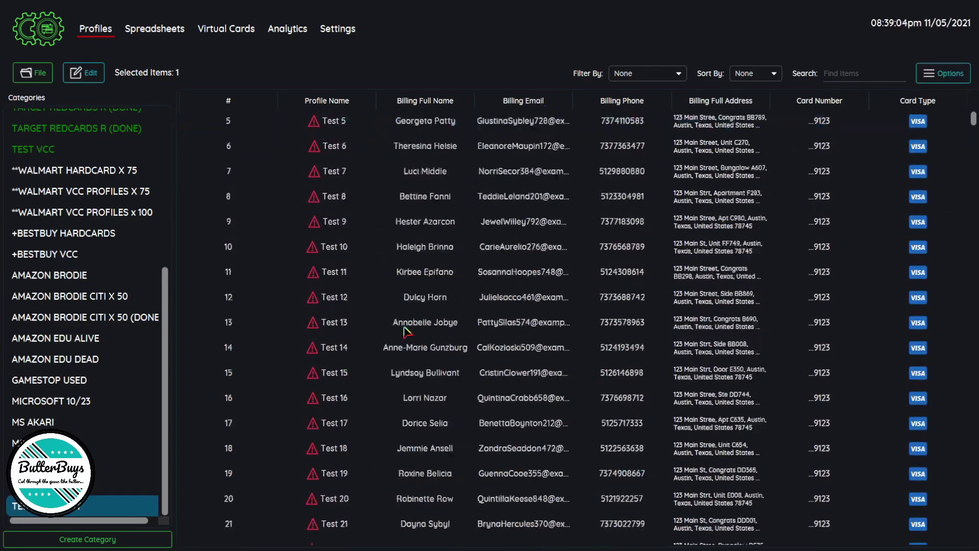
pyautogui.scroll(-12, 405, 335)
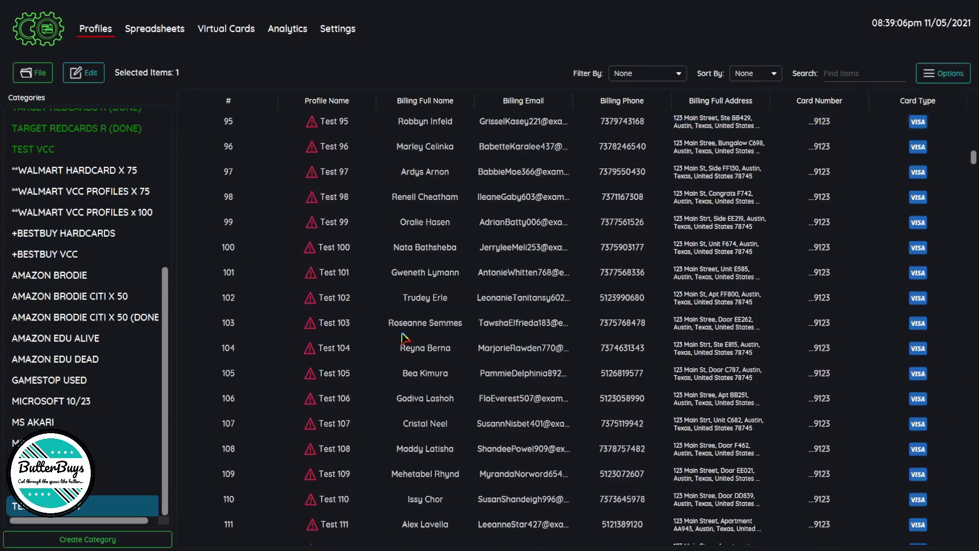
pyautogui.keyDown('shift'); pyautogui.click(411, 249); pyautogui.keyUp('shift')
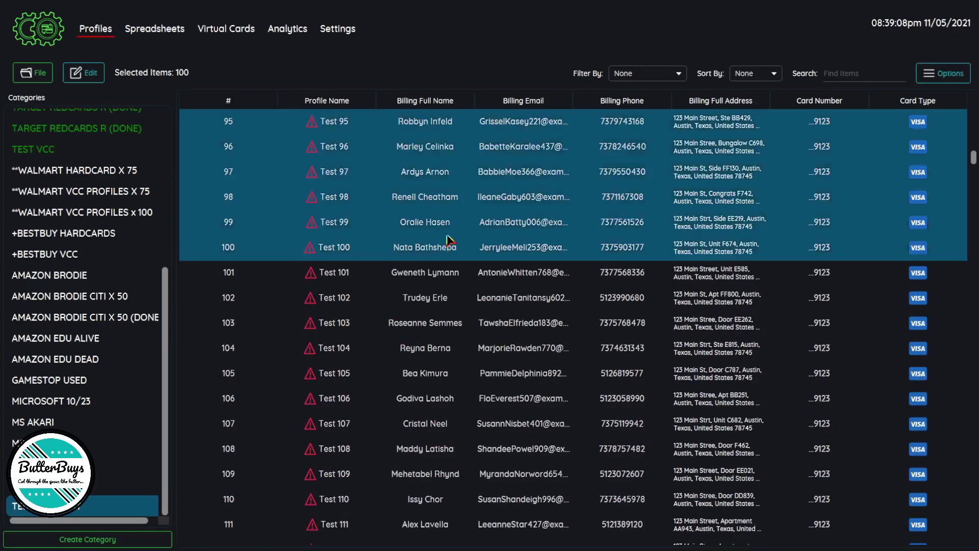
pyautogui.rightClick(447, 237)
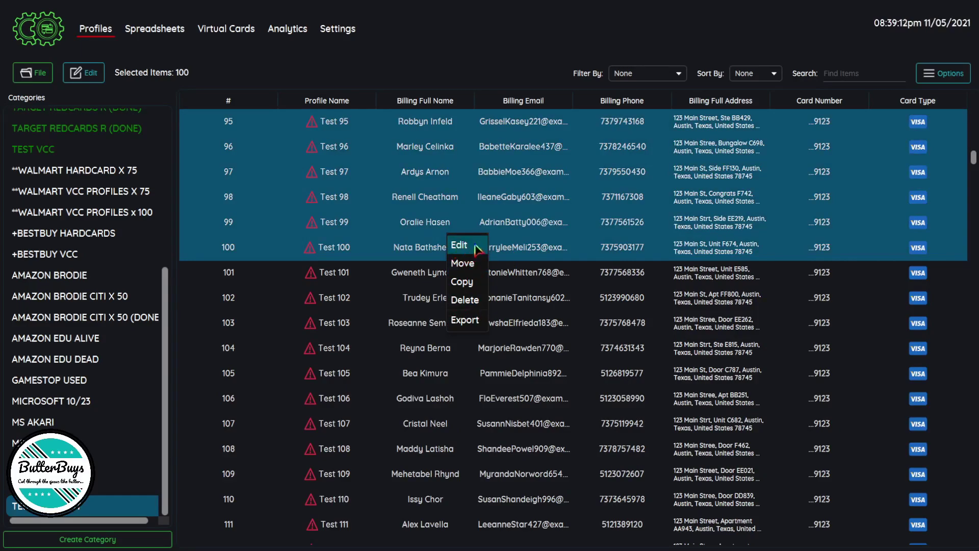
pyautogui.click(473, 264)
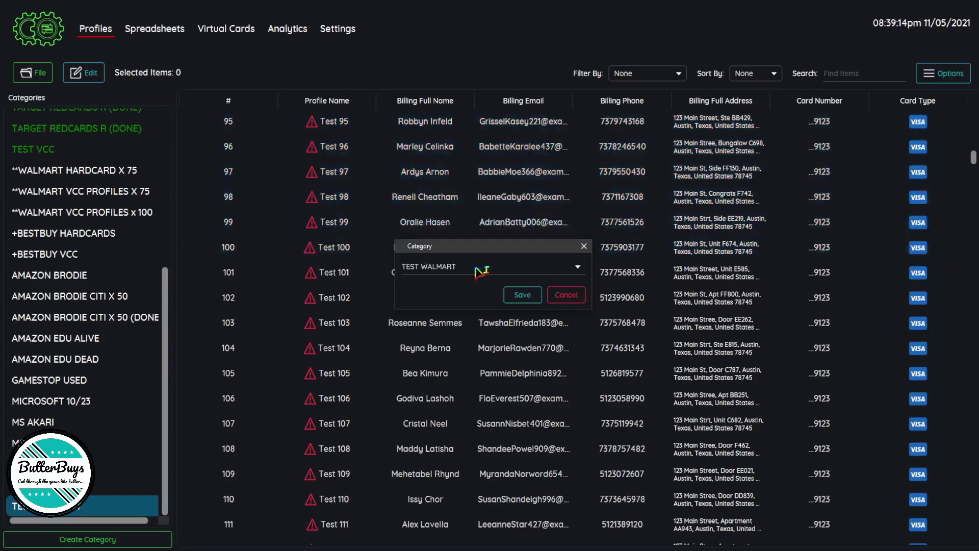
pyautogui.doubleClick(428, 267)
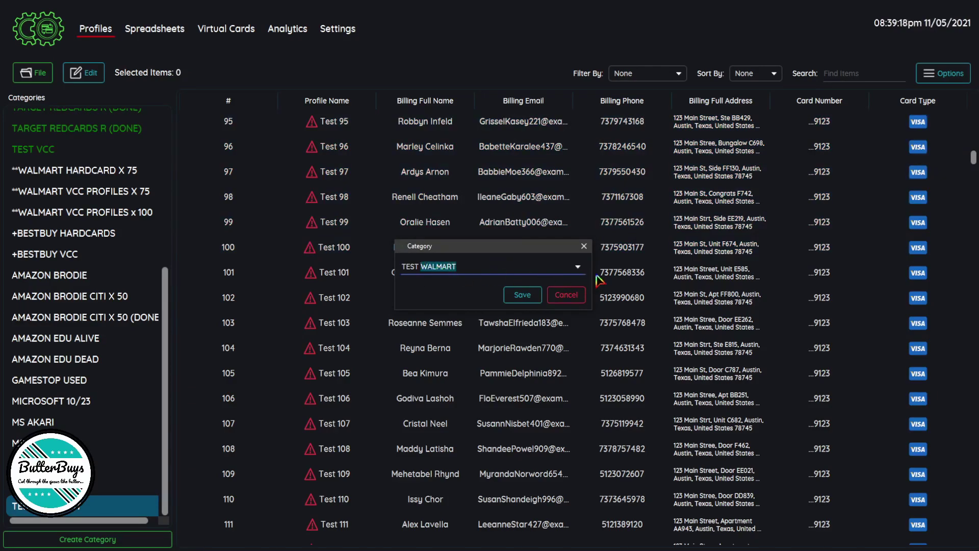
pyautogui.write('PLAY')
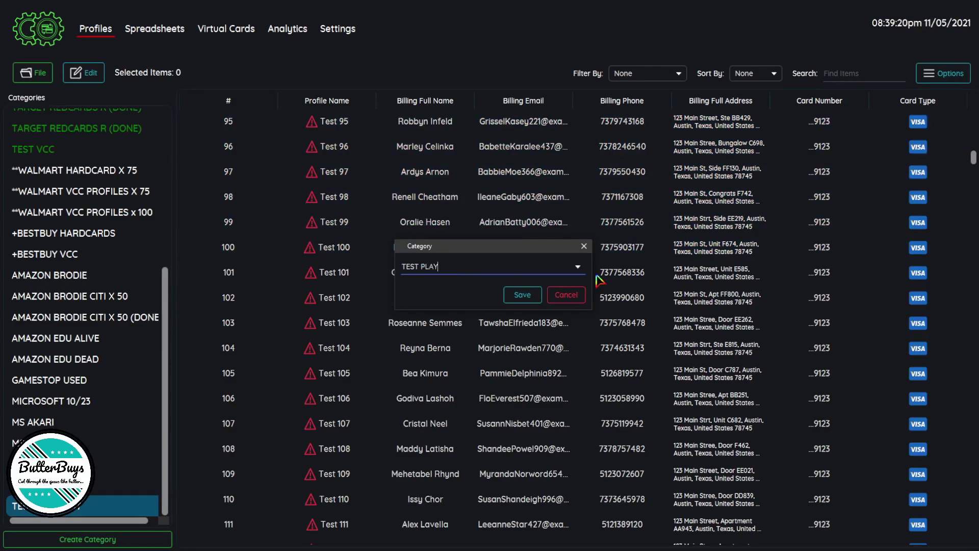
pyautogui.write('SATION')
pyautogui.click(522, 296)
# Step: Show the TEST PLAYSATION category and scroll through its profiles
pyautogui.click(83, 513)
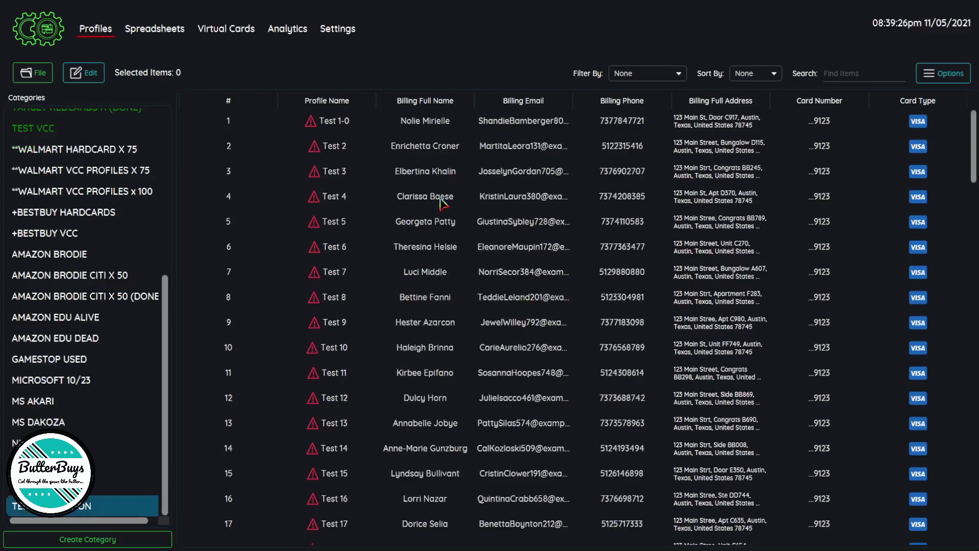
pyautogui.scroll(-20, 612, 229)
pyautogui.scroll(-20, 614, 229)
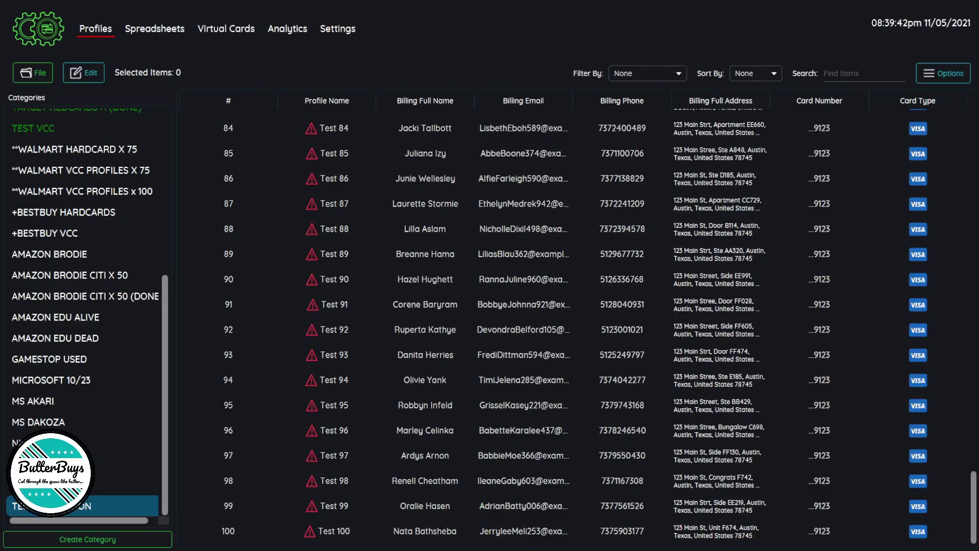
pyautogui.moveTo(976, 102); pyautogui.dragTo(489, 84)
pyautogui.scroll(20, 392, 193)
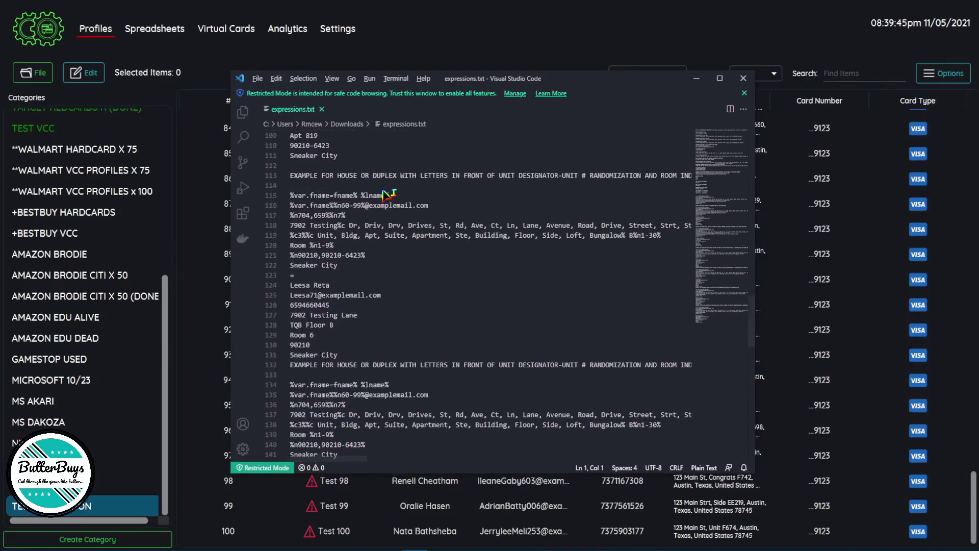
pyautogui.scroll(15, 401, 193)
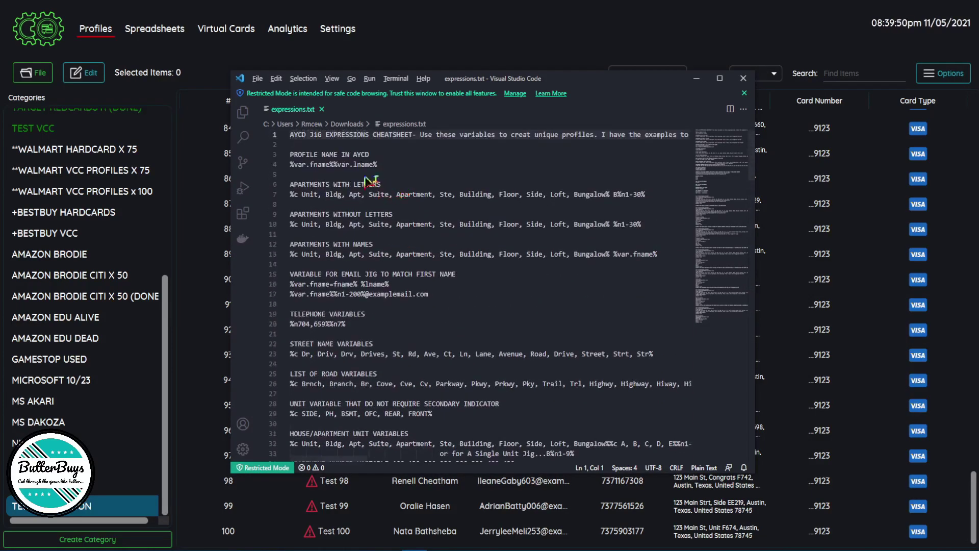
pyautogui.scroll(-2, 341, 199)
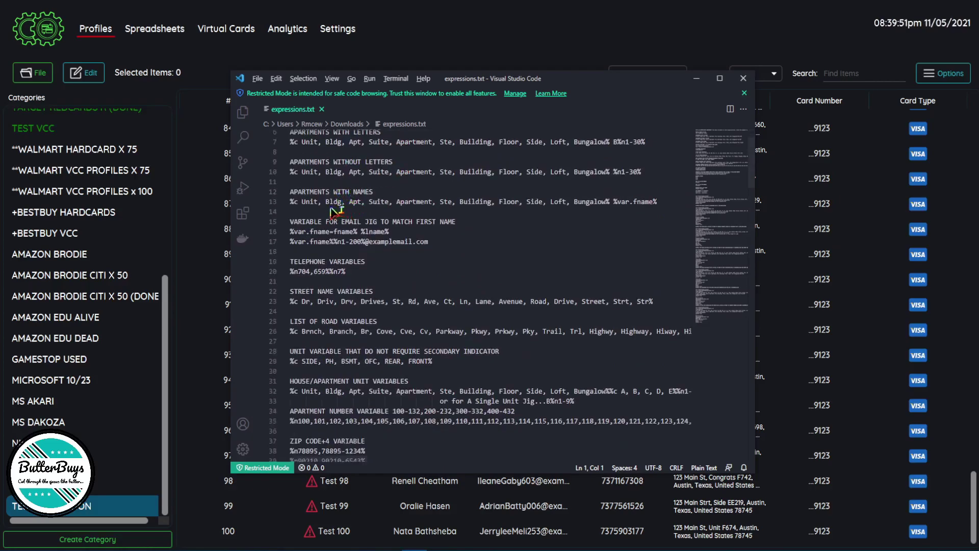
pyautogui.scroll(-4, 357, 222)
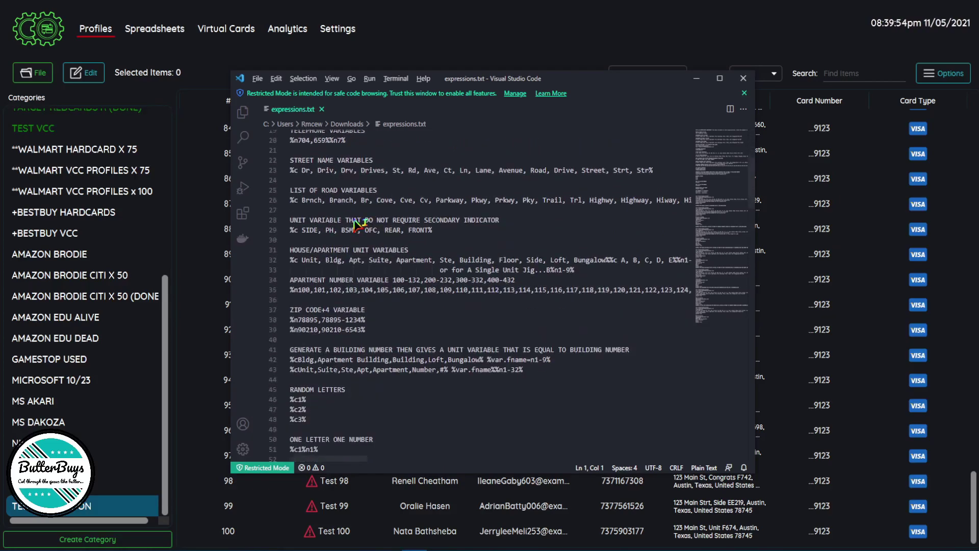
pyautogui.scroll(-8, 359, 224)
pyautogui.scroll(-15, 379, 238)
pyautogui.scroll(-5, 386, 244)
pyautogui.click(293, 196)
pyautogui.moveTo(291, 196); pyautogui.dragTo(391, 197)
pyautogui.click(392, 206)
pyautogui.click(292, 207)
pyautogui.moveTo(292, 206); pyautogui.dragTo(458, 213)
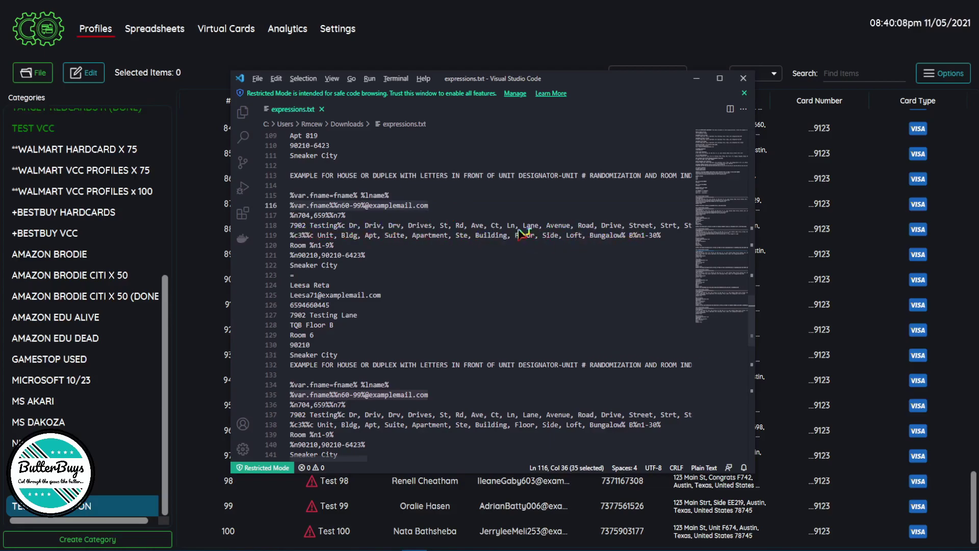
pyautogui.scroll(-3, 487, 255)
pyautogui.scroll(-3, 439, 274)
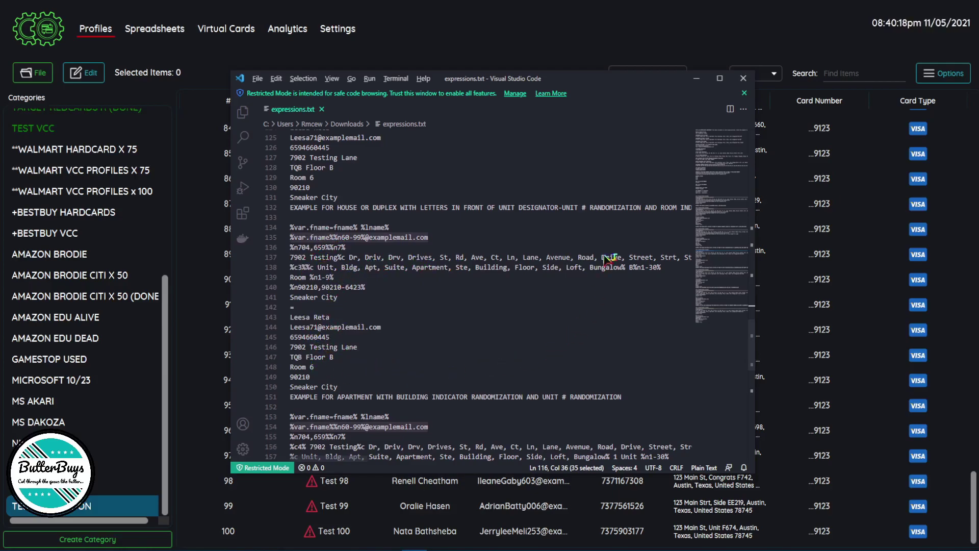
pyautogui.click(743, 79)
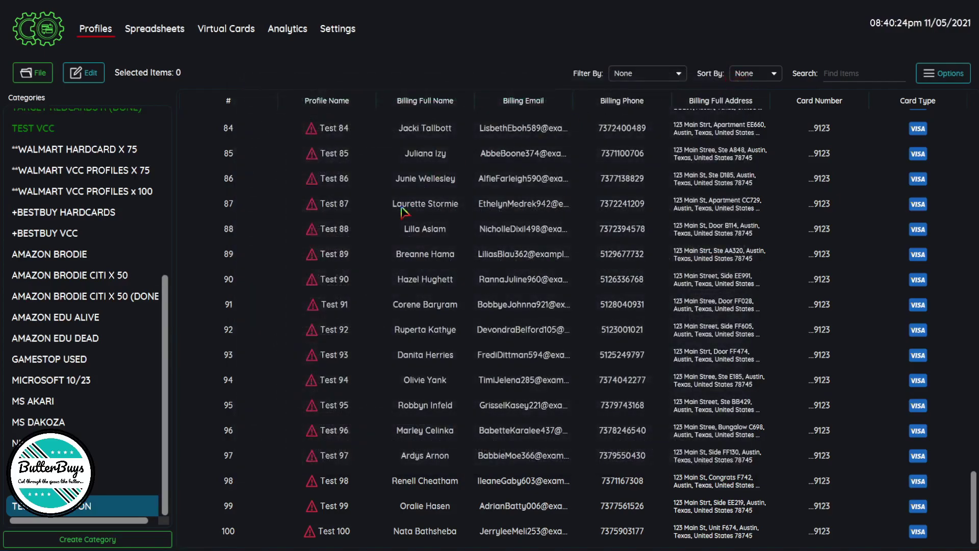